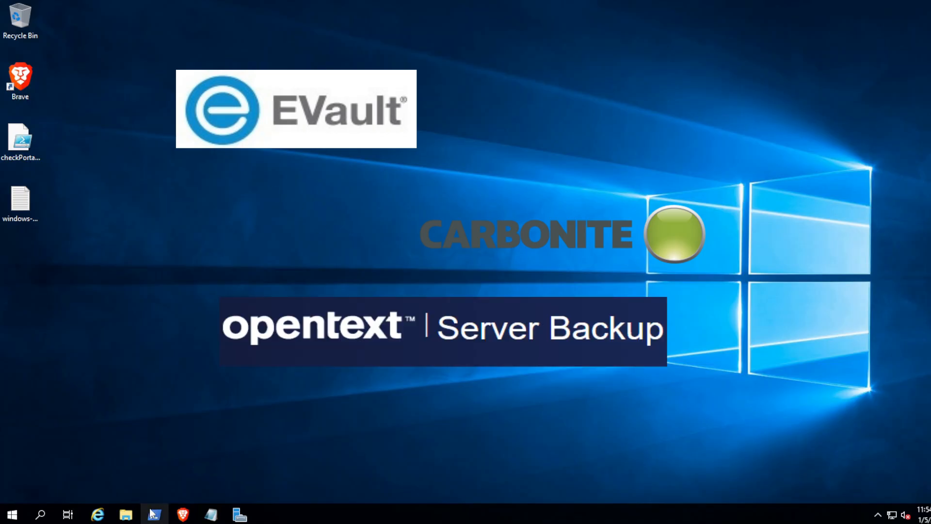
Step: Open Downloads in File Explorer to show the Portal 9.4 guides, backup portal installer and SQL Express setups
left_click(127, 515)
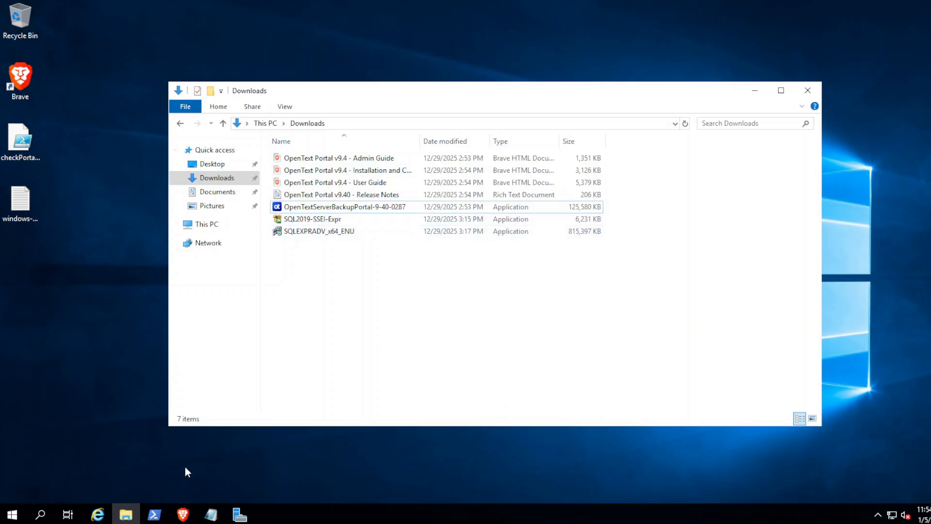
Step: In the installation guide PDF, highlight the distributed-system software prerequisites heading (2.1.1)
left_click(184, 514)
scroll(534, 252, "up", 15)
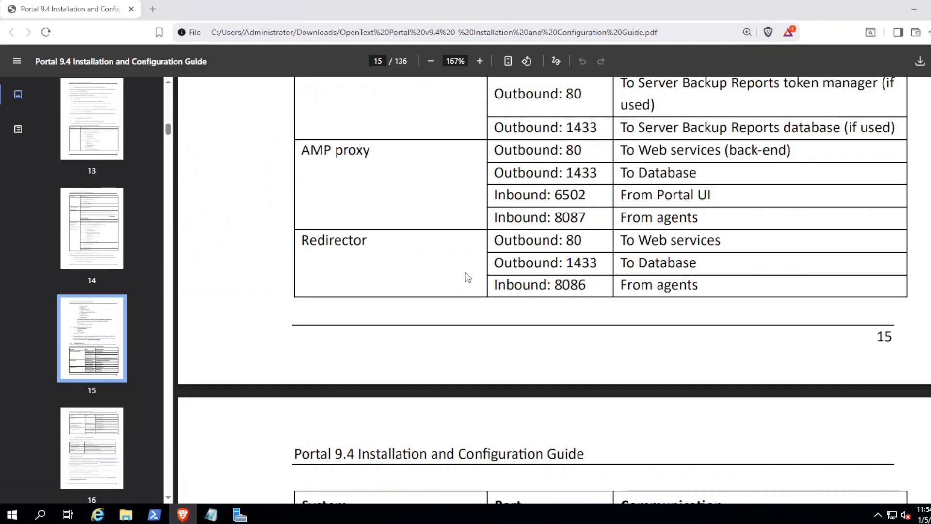
scroll(544, 215, "down", 3)
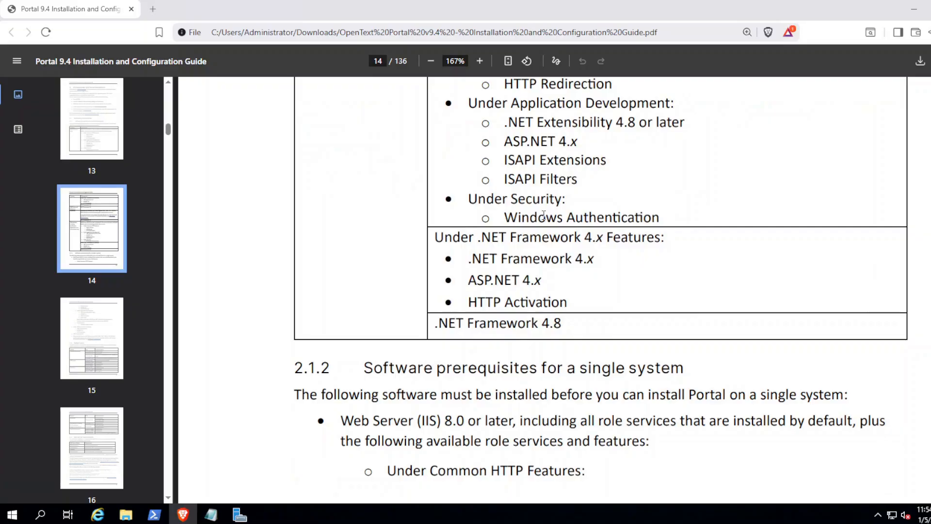
scroll(533, 221, "up", 12)
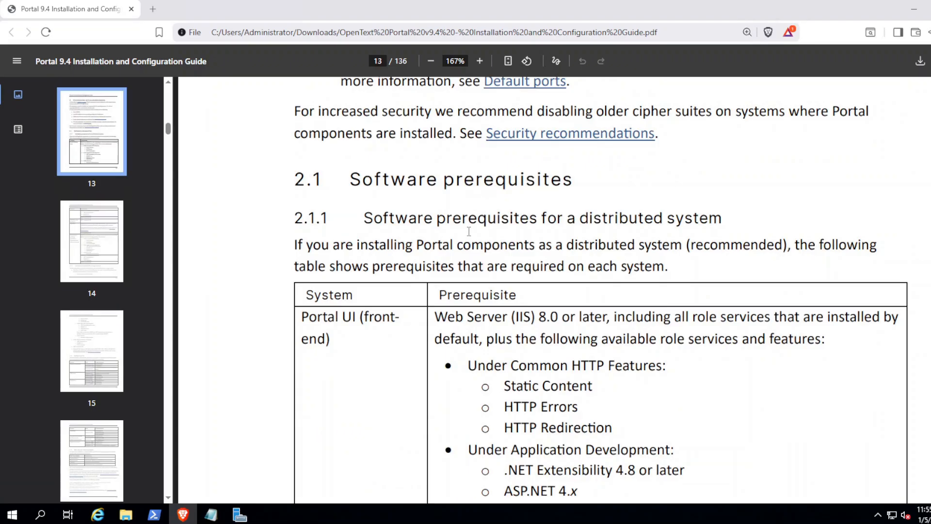
scroll(476, 233, "down", 1)
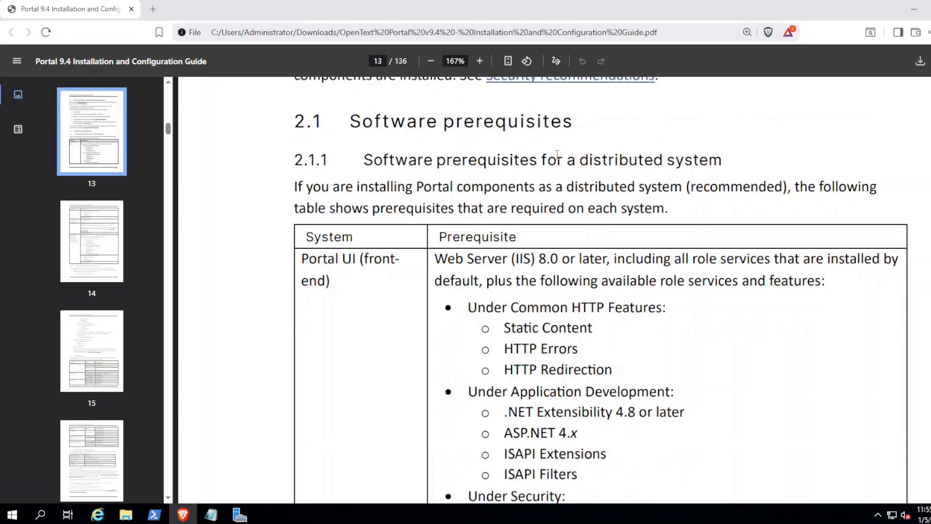
left_click_drag(557, 160, 735, 165)
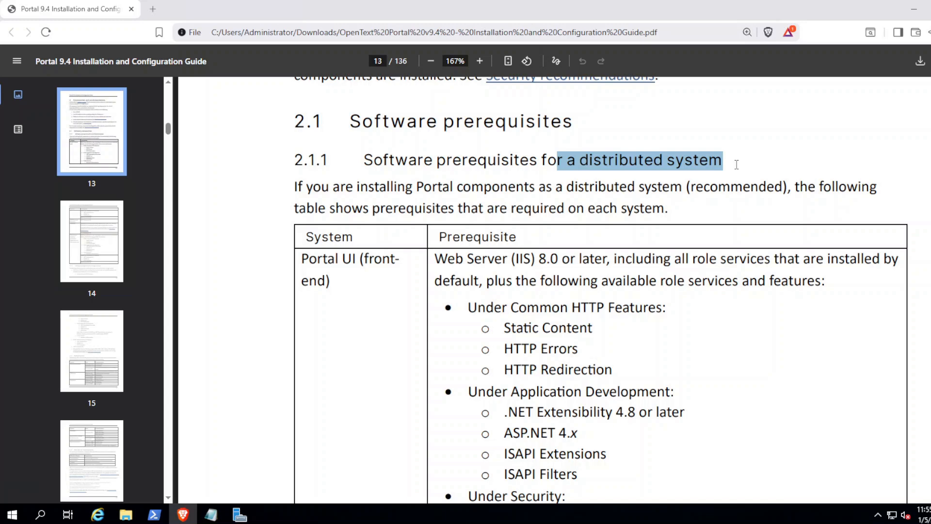
Step: Highlight the single-system prerequisites heading (2.1.2), then bring Server Manager forward
scroll(560, 302, "down", 10)
scroll(559, 302, "down", 14)
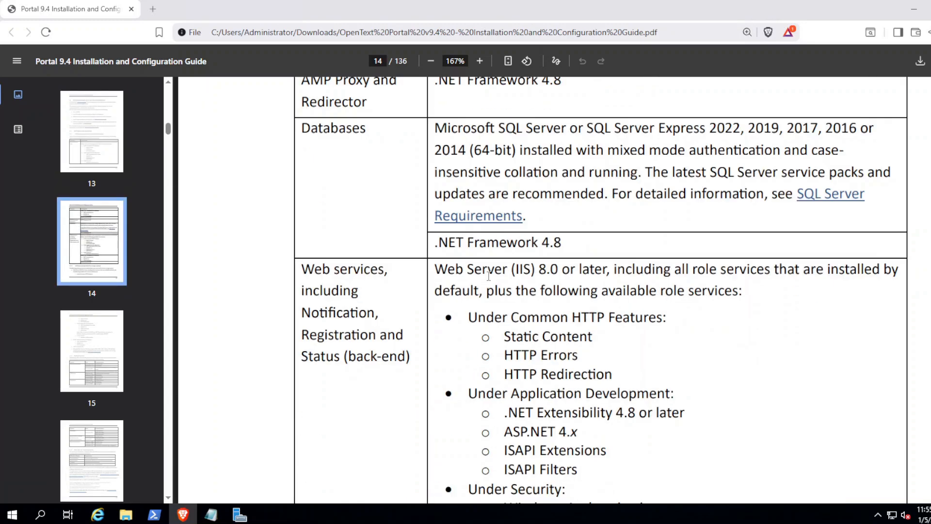
scroll(554, 209, "up", 3)
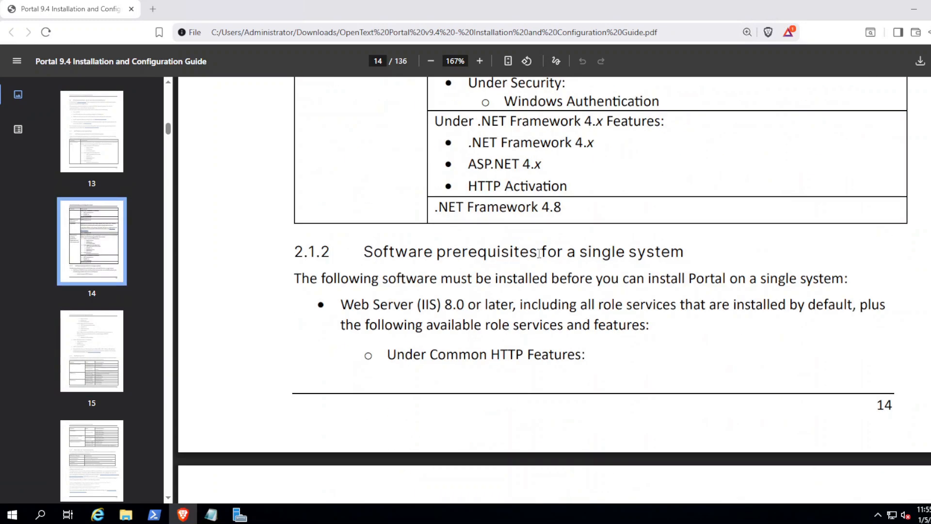
left_click_drag(477, 252, 697, 249)
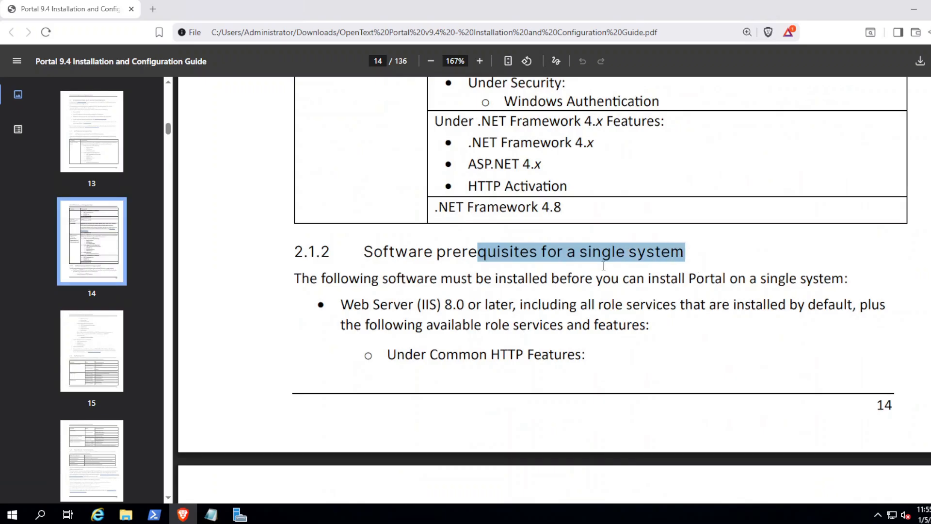
scroll(438, 348, "down", 3)
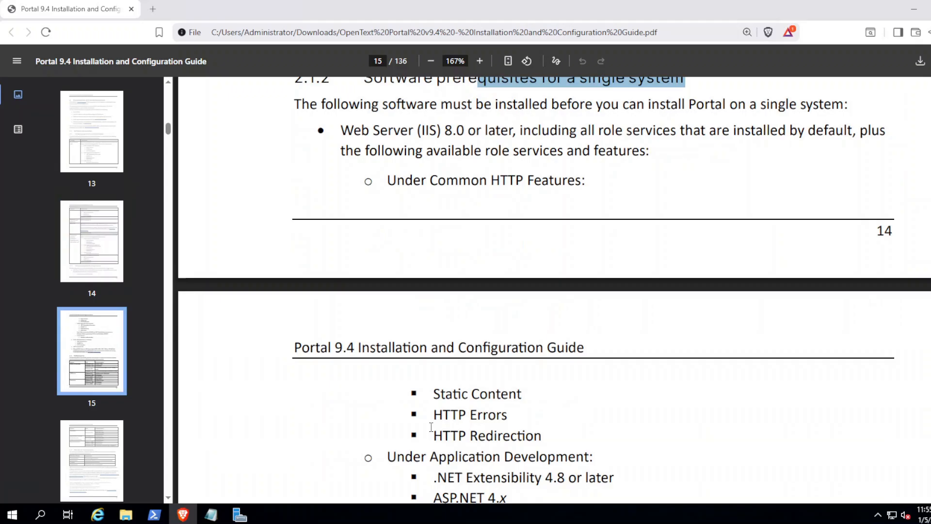
left_click(239, 514)
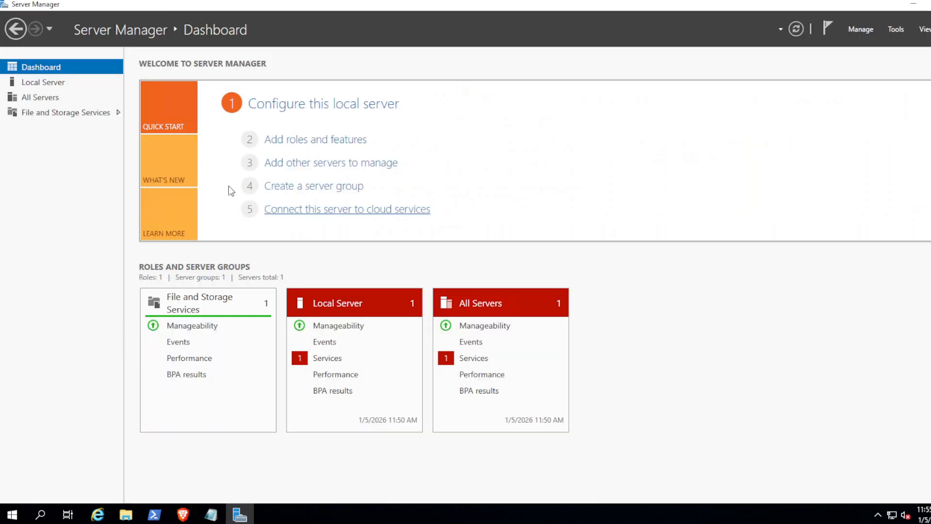
Step: Install Web Server (IIS) with ASP.NET 4.7, ISAPI Extensions and Filters, and HTTP Activation via Add Roles and Features
left_click(300, 139)
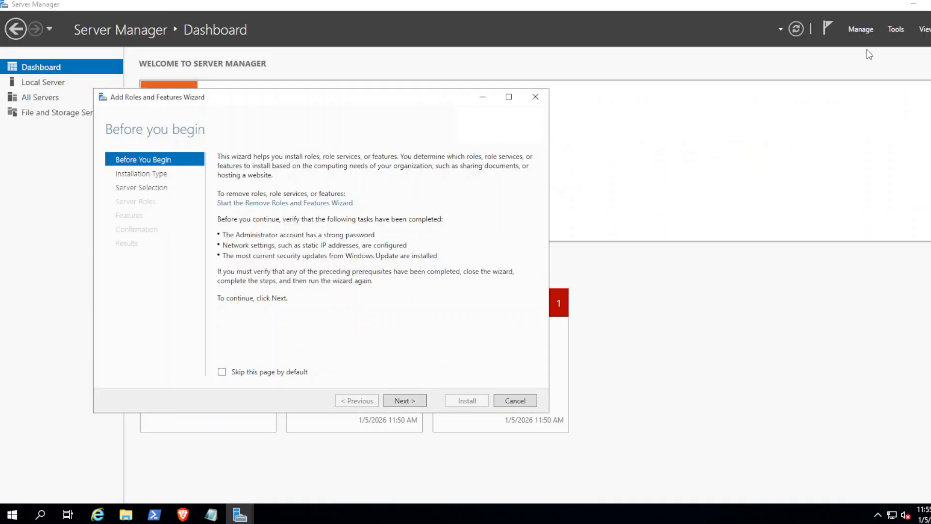
left_click(917, 8)
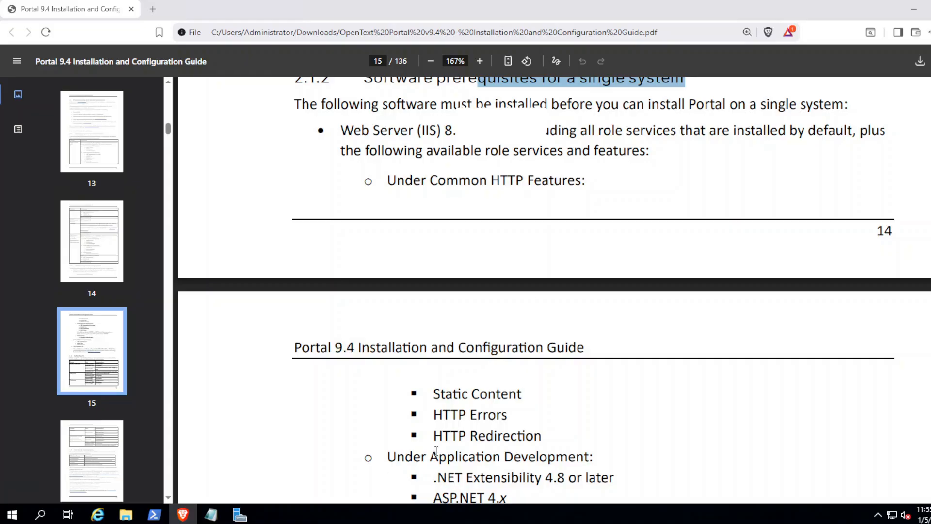
left_click(240, 514)
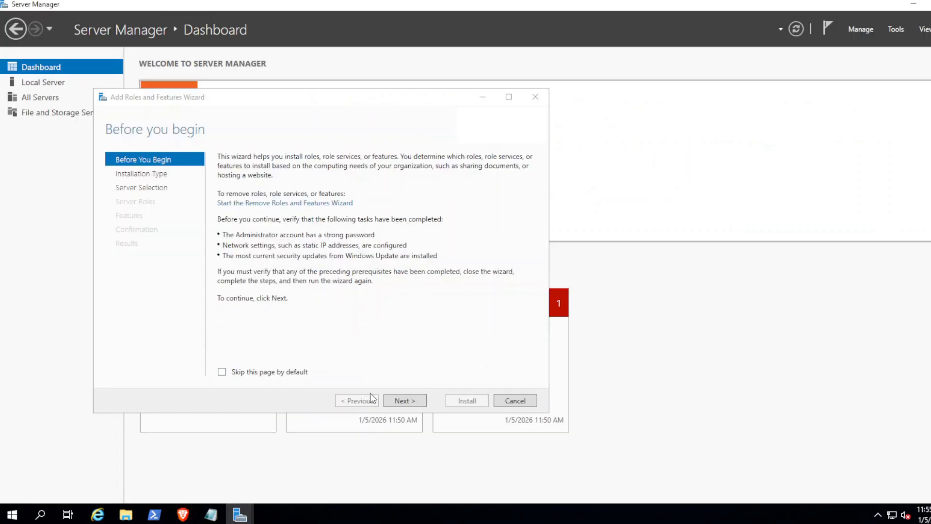
left_click(401, 402)
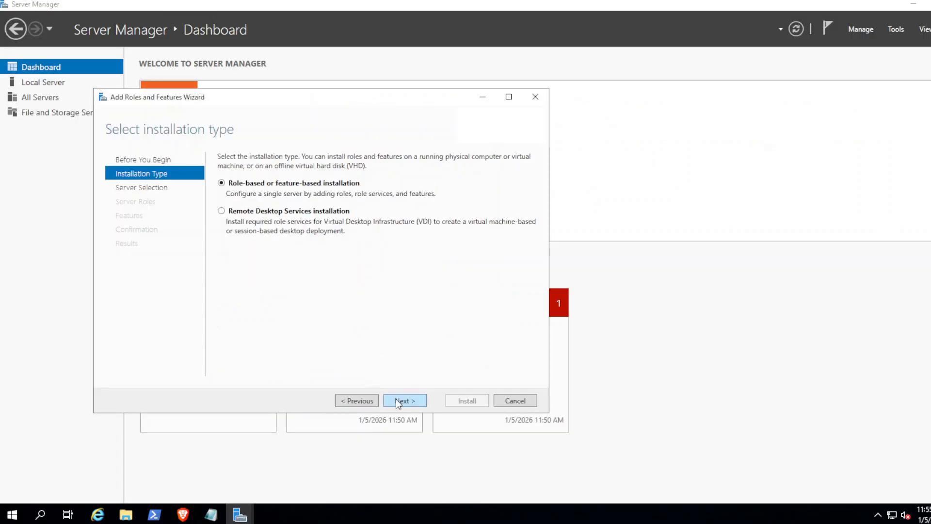
left_click(400, 401)
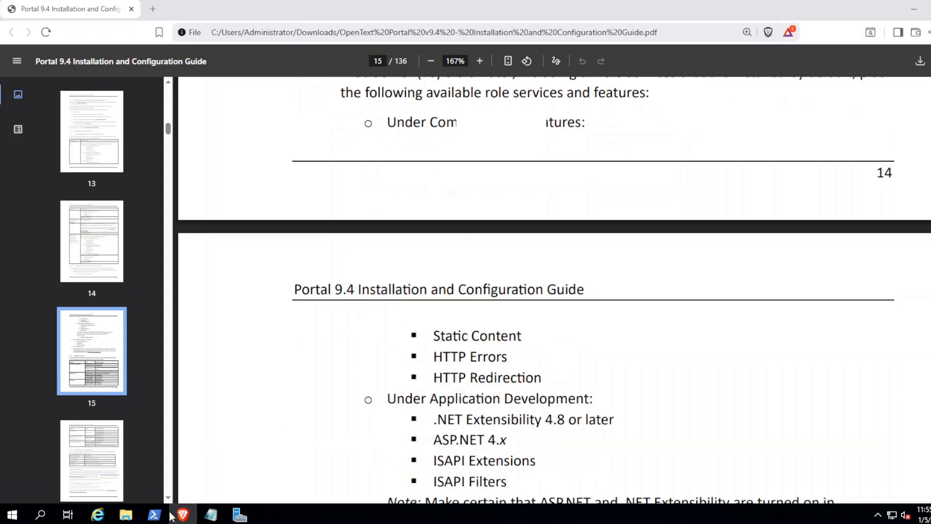
left_click(353, 353)
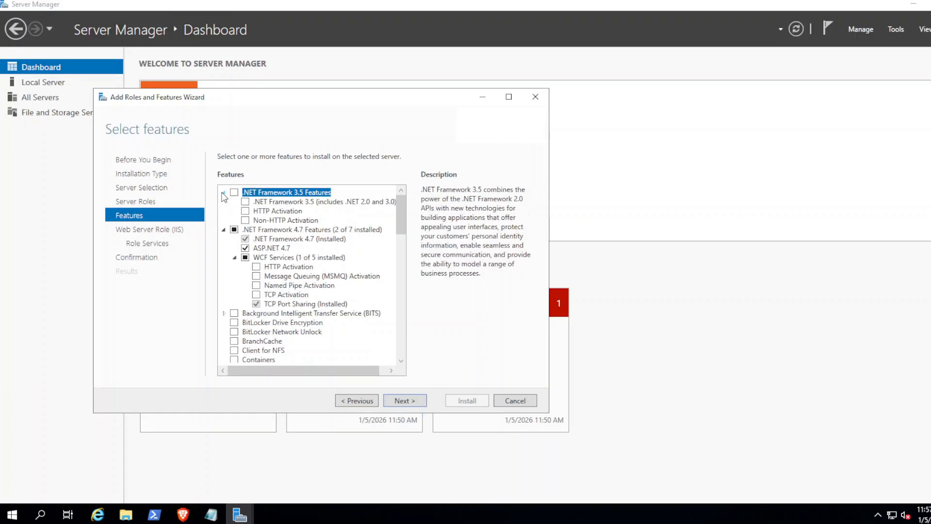
left_click(223, 193)
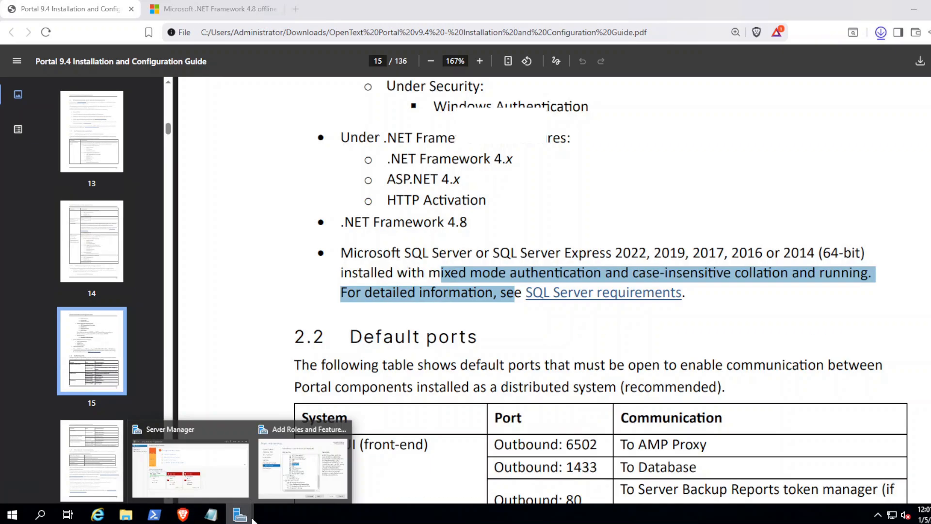
left_click(303, 469)
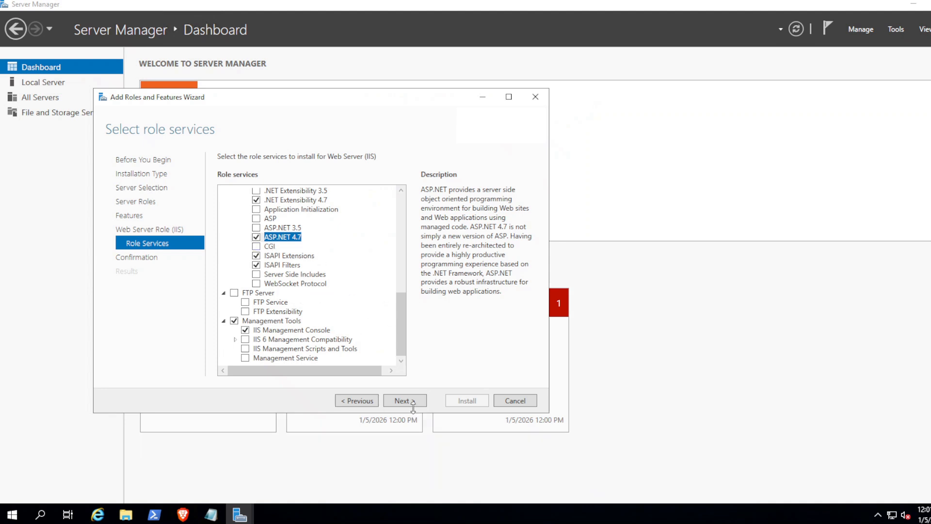
left_click(409, 401)
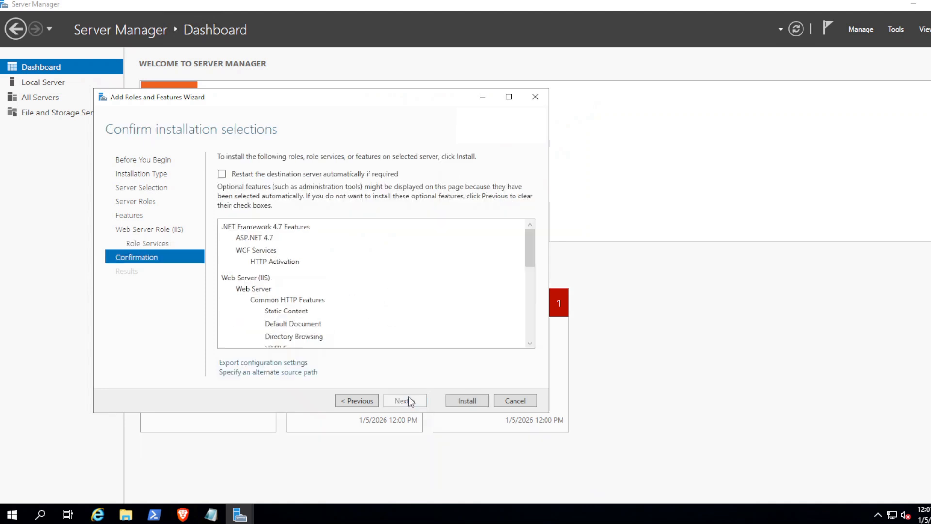
left_click(456, 400)
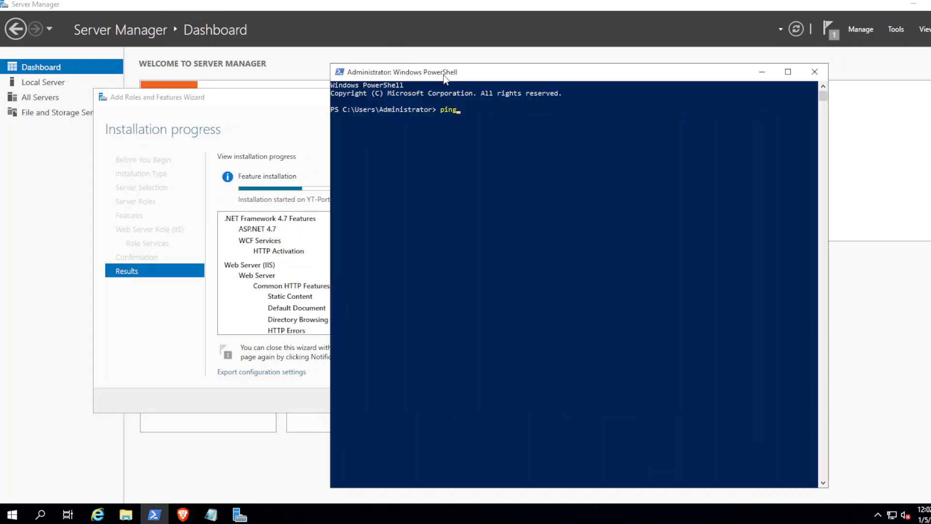
Step: Ping yt-portal.company.com and confirm the host cannot be found yet
type("yt-portal.company.com")
key("Return")
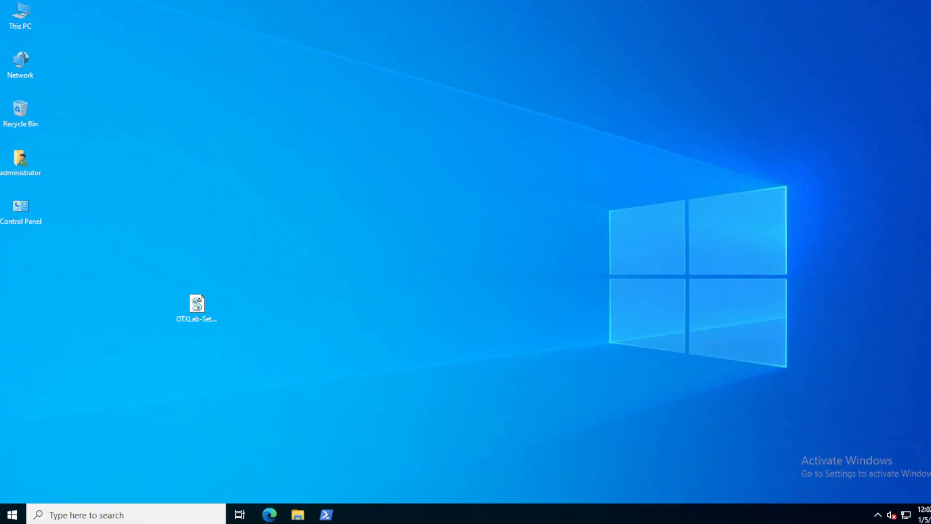
Step: Launch DNS Manager and open the company.com forward lookup zone's records
left_click(10, 515)
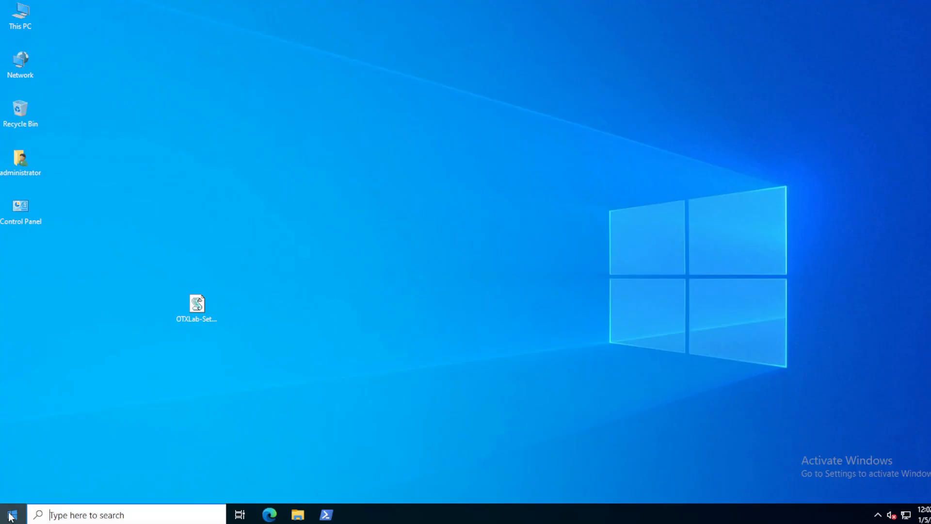
type("dns")
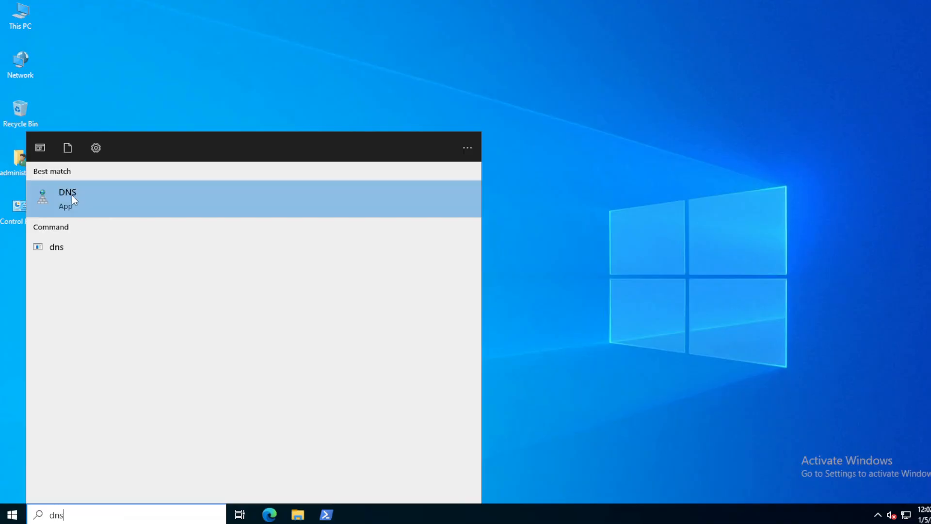
left_click(108, 199)
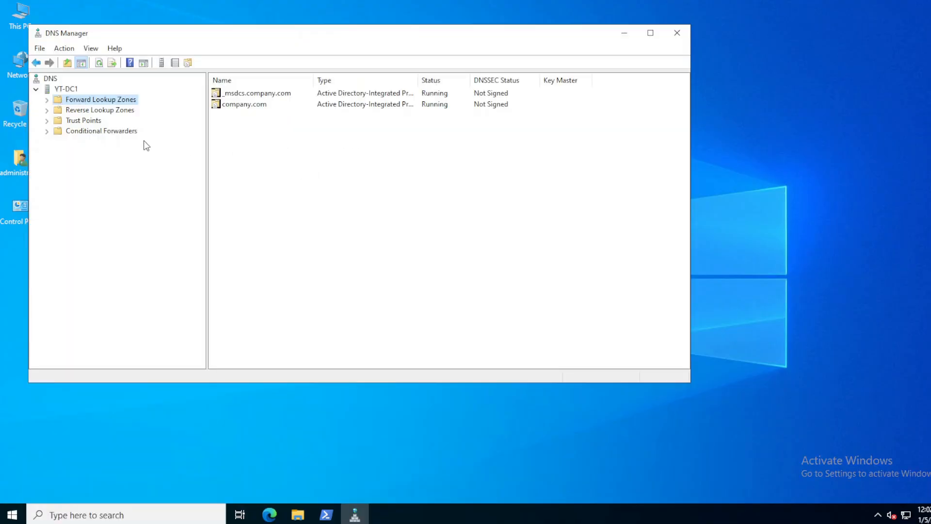
left_click(60, 110)
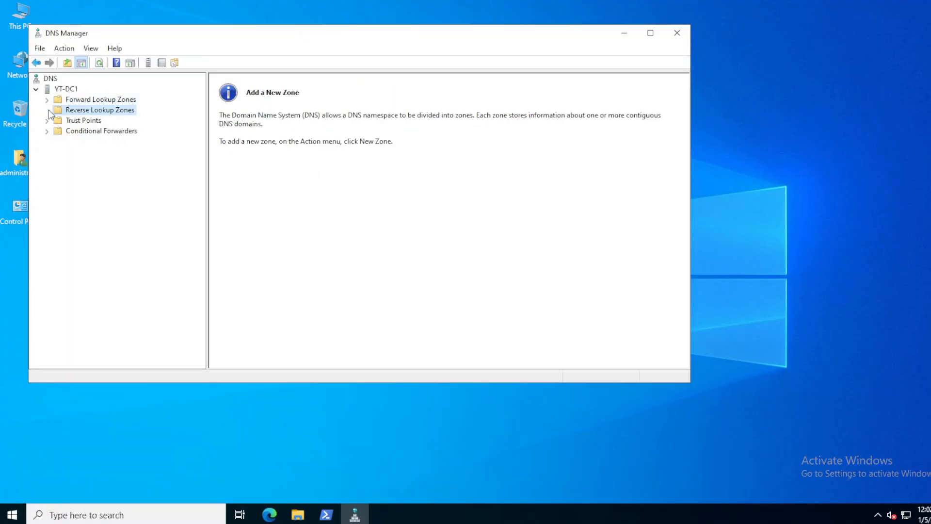
left_click(47, 100)
left_click(99, 120)
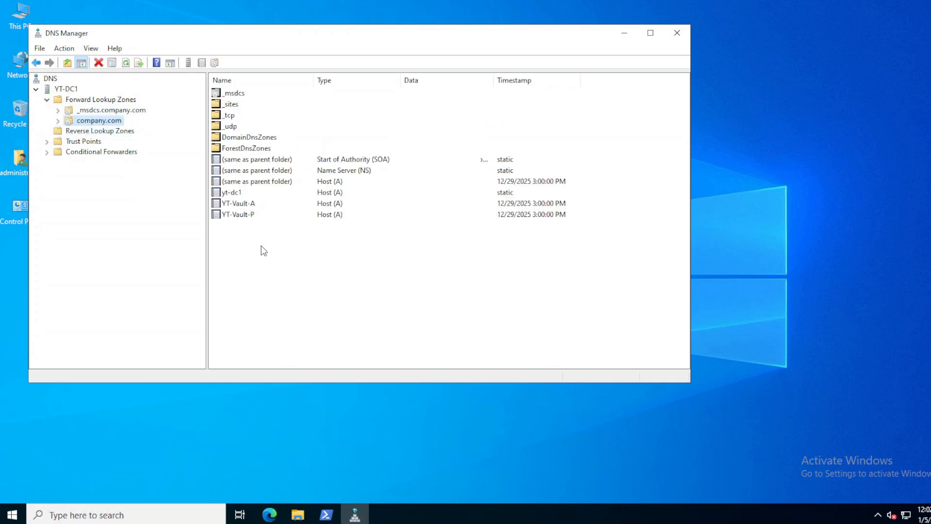
Step: Add a new host (A) record named YT-Portal to company.com
right_click(249, 252)
left_click(291, 271)
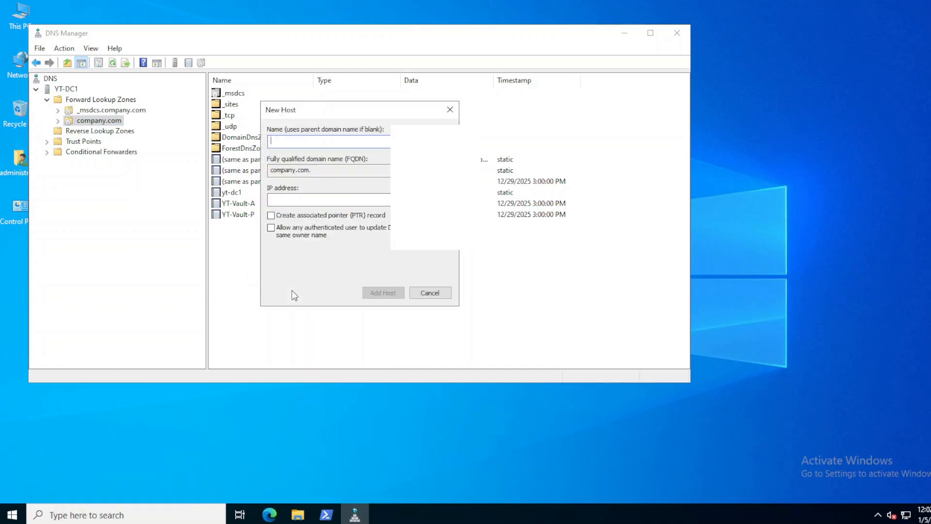
type("YT-Portal")
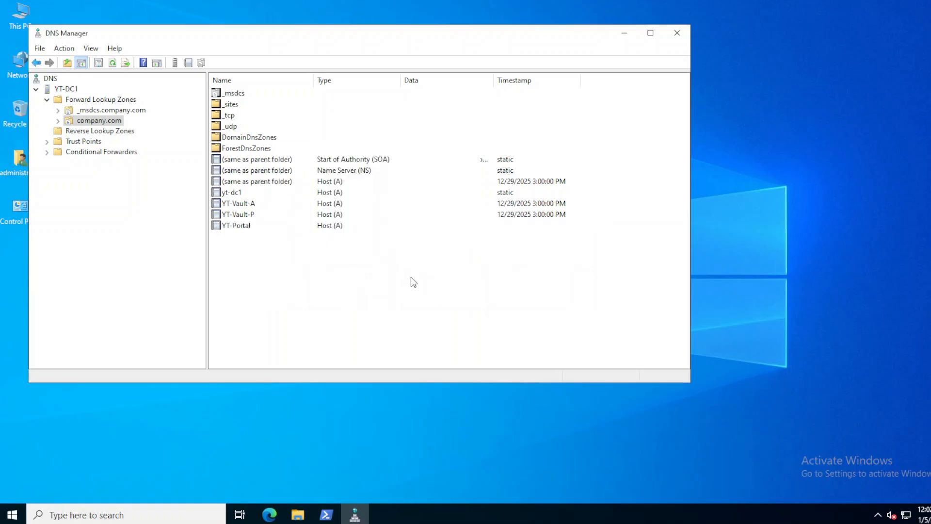
left_click(231, 228)
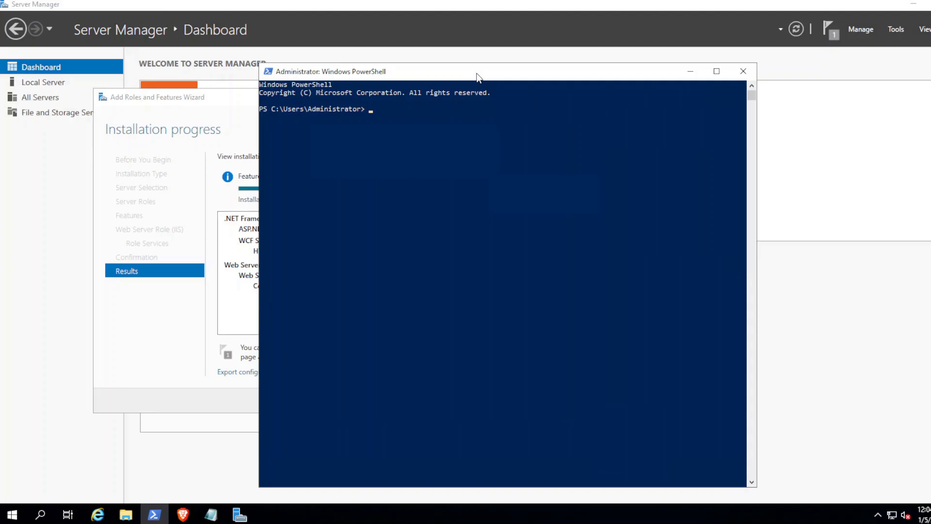
Step: Ping yt-portal.company.com again and confirm it now gets 4 replies
type("ping yt-portal.company.com")
key("Return")
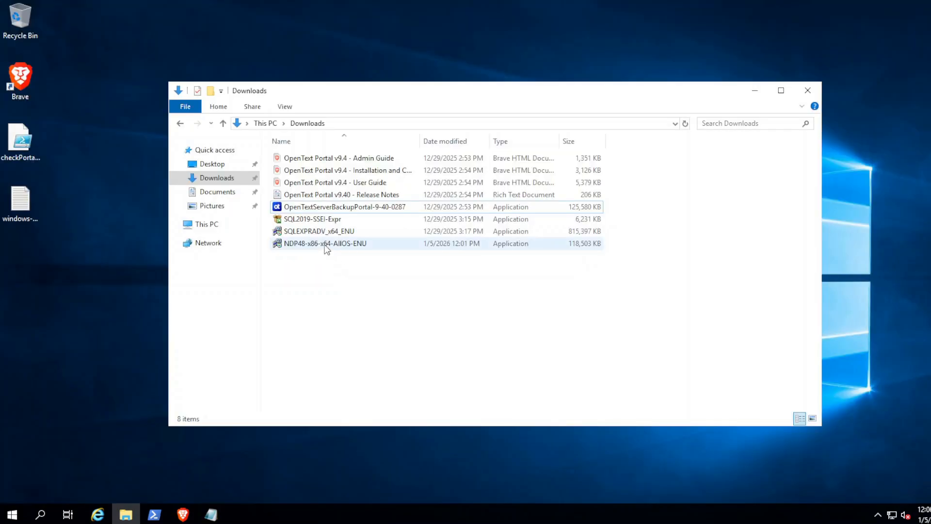
Step: Install .NET Framework 4.8 from NDP48-x86-x64-AllOS-ENU, then launch the SQL Server Express setup package
double_click(326, 245)
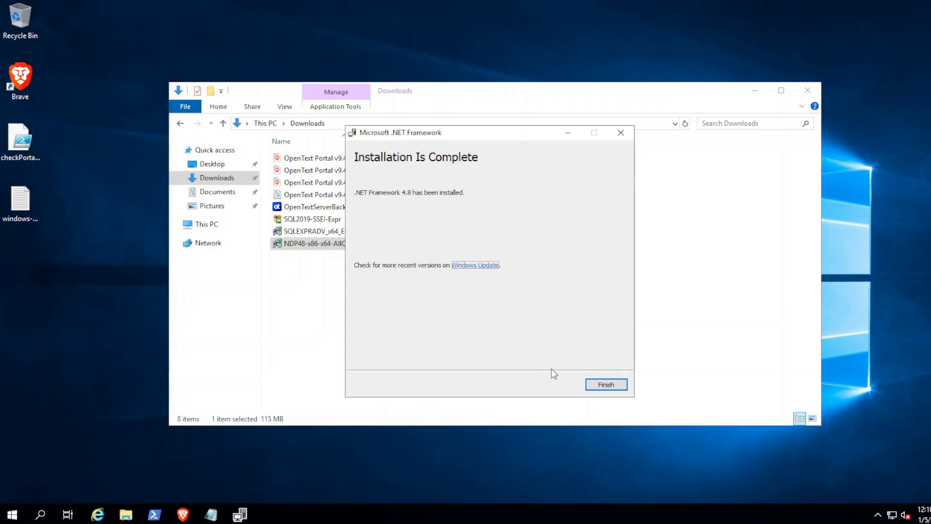
left_click(606, 384)
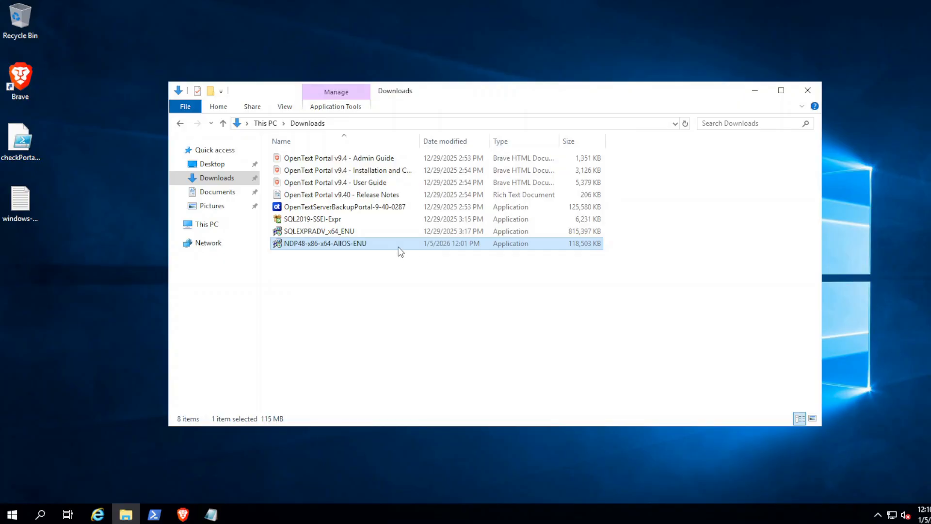
double_click(332, 233)
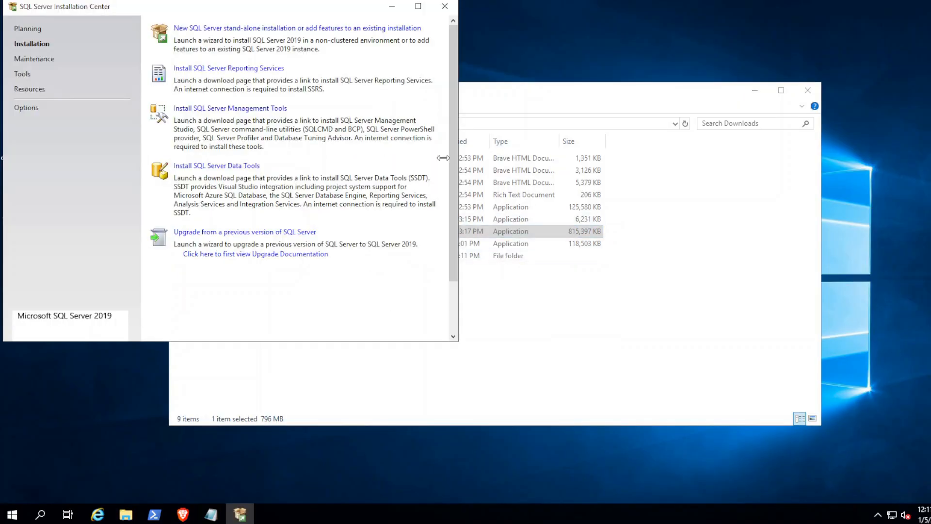
Step: Start a new stand-alone SQL Server install with default features, SQLExpress instance and bundled Open JRE 11.0.3
left_click(219, 31)
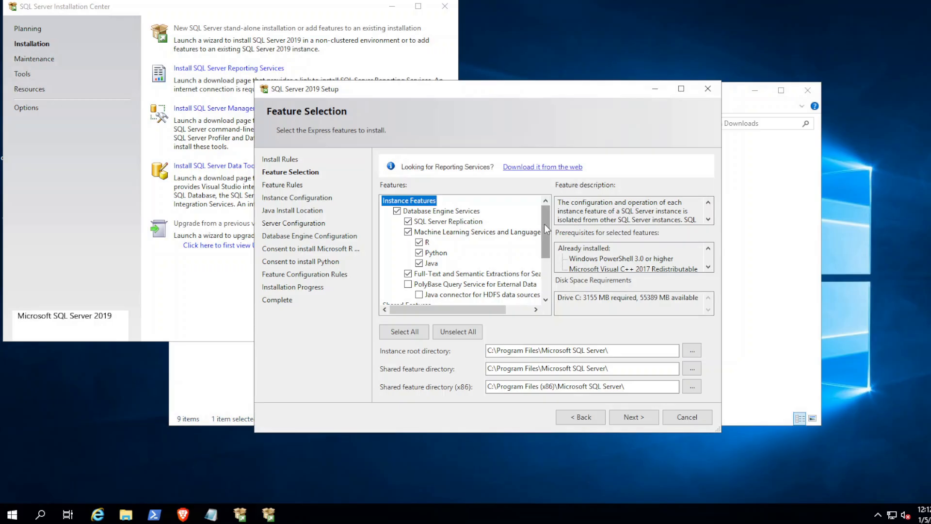
left_click_drag(544, 226, 549, 286)
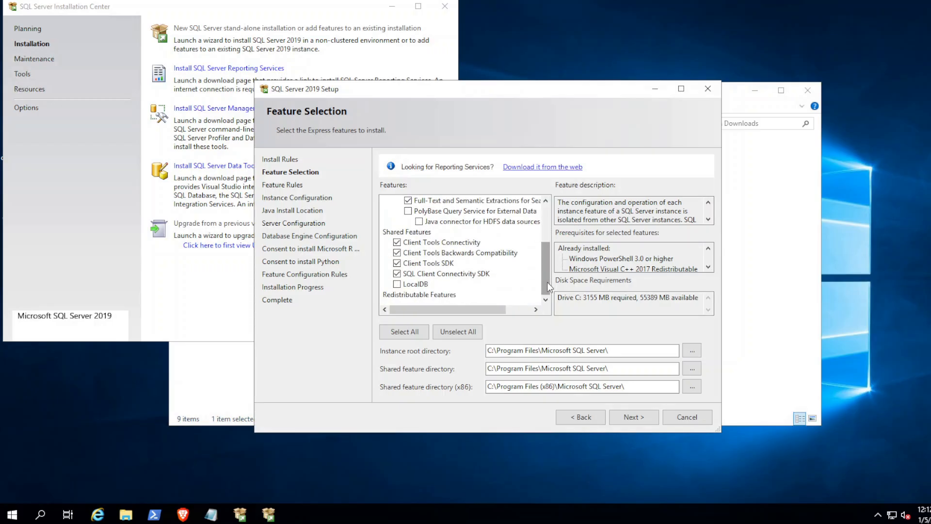
left_click(631, 421)
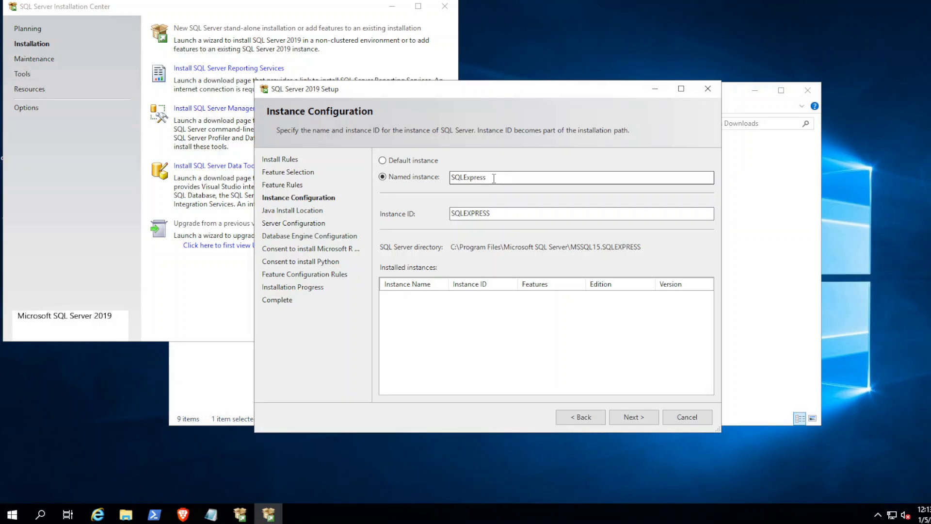
left_click(632, 420)
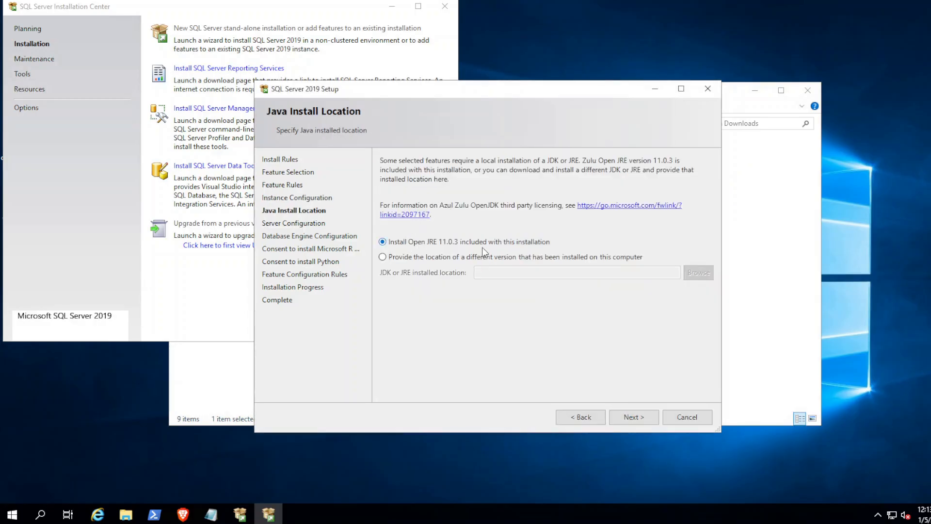
left_click(632, 417)
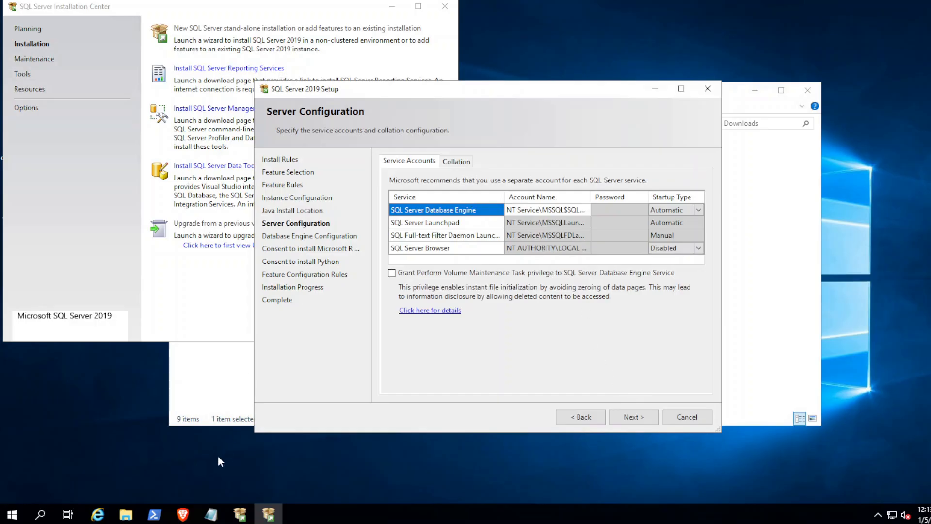
Step: In guide section 2.3, highlight the Instance feature and Collation requirement rows
left_click(184, 515)
scroll(432, 313, "down", 10)
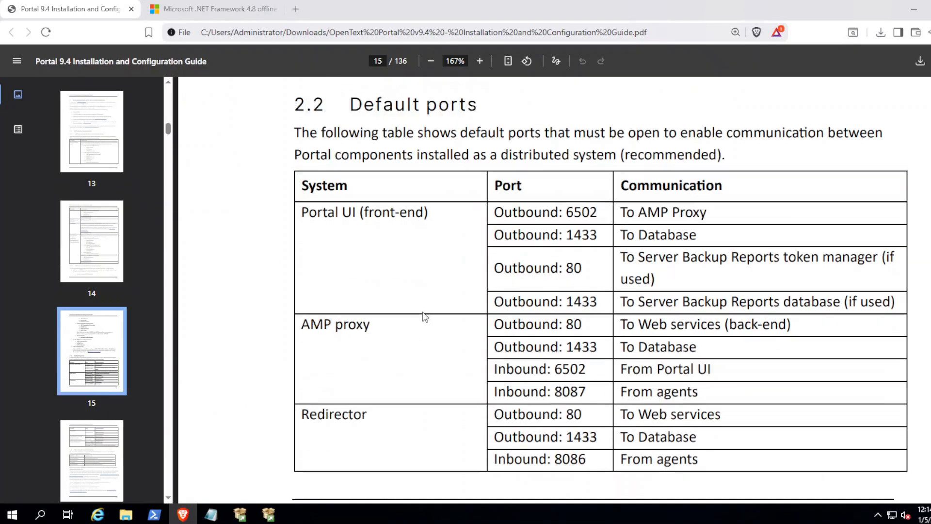
scroll(437, 310, "down", 10)
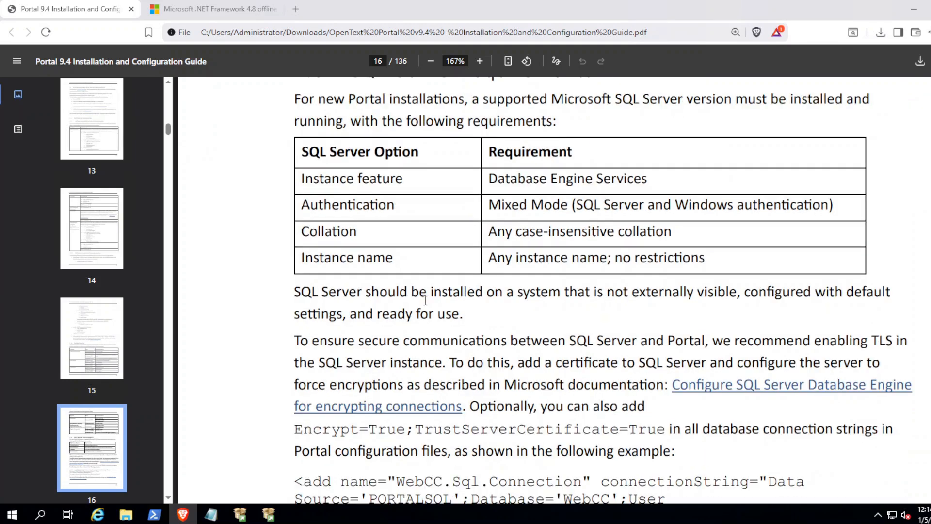
scroll(426, 300, "up", 2)
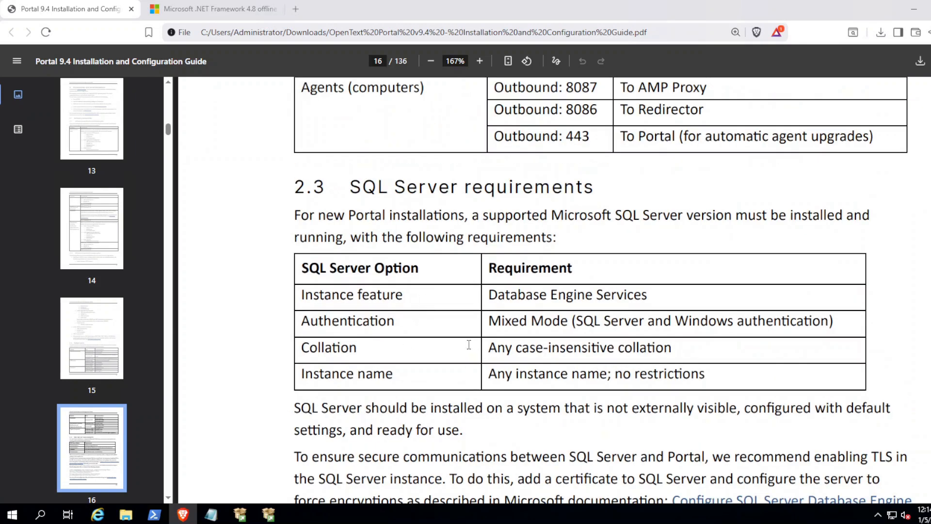
left_click_drag(299, 294, 621, 297)
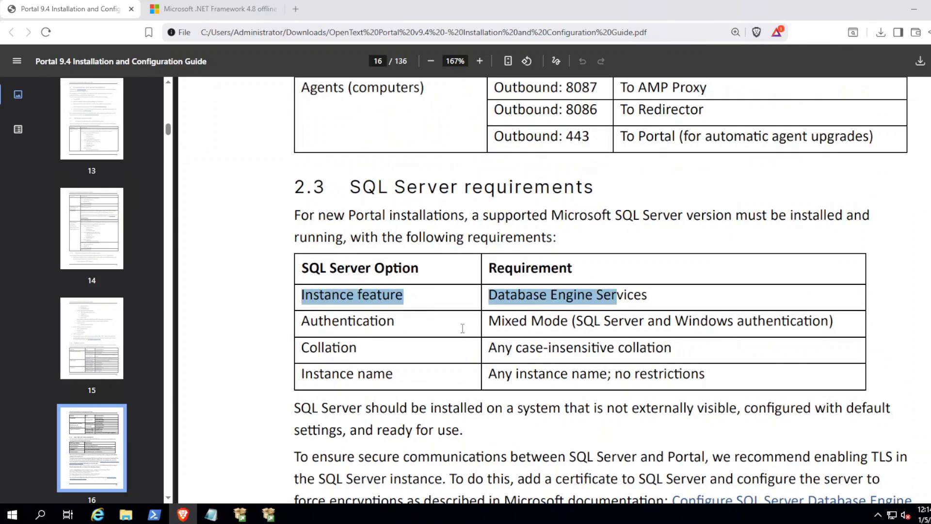
left_click(419, 309)
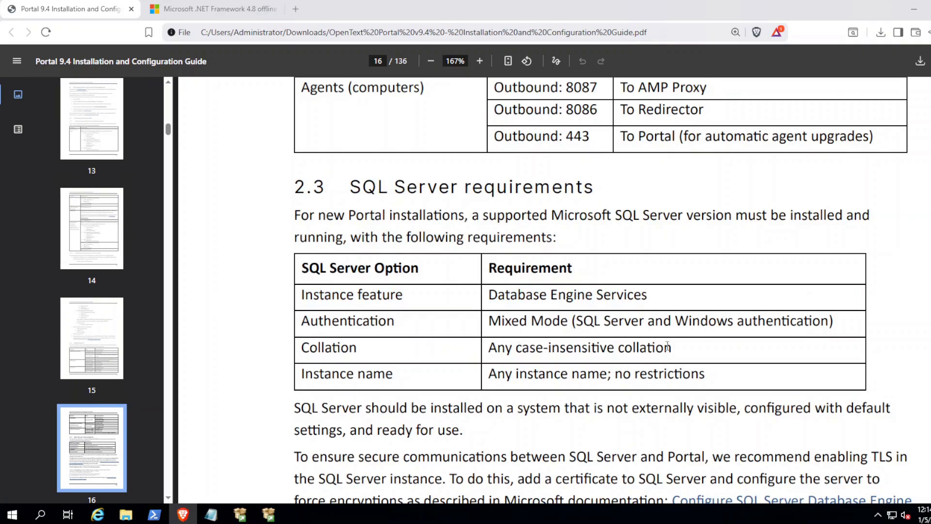
left_click_drag(680, 351, 296, 345)
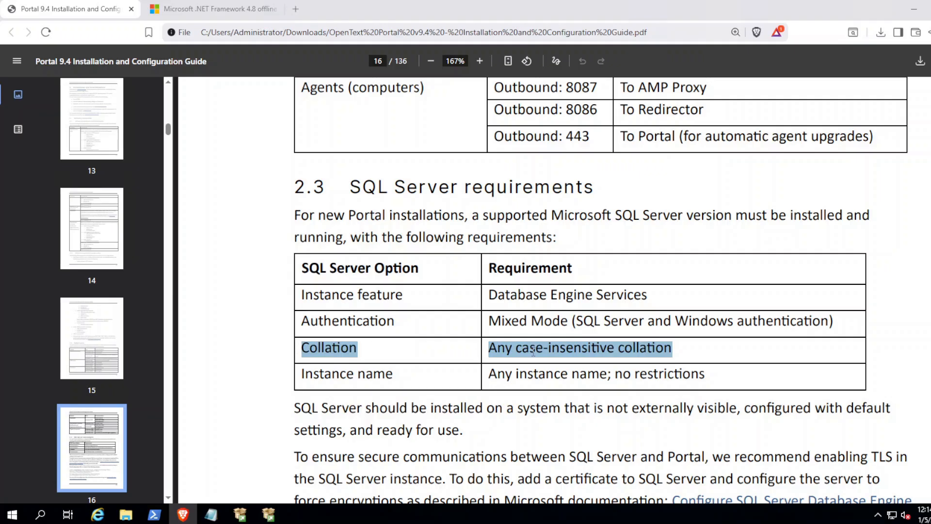
left_click(564, 352)
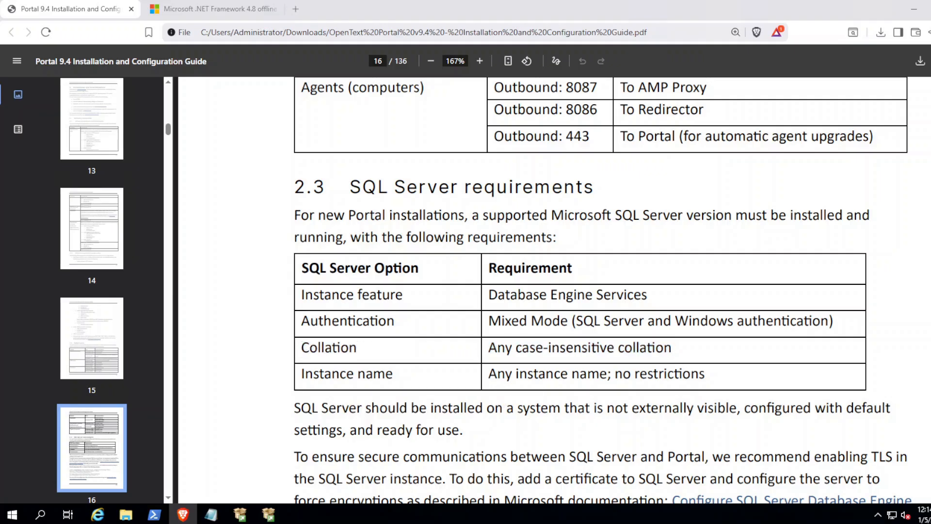
Step: Check the collation is SQL_Latin1_General_CP1_CI_AS, keep default service accounts, and continue
left_click(185, 516)
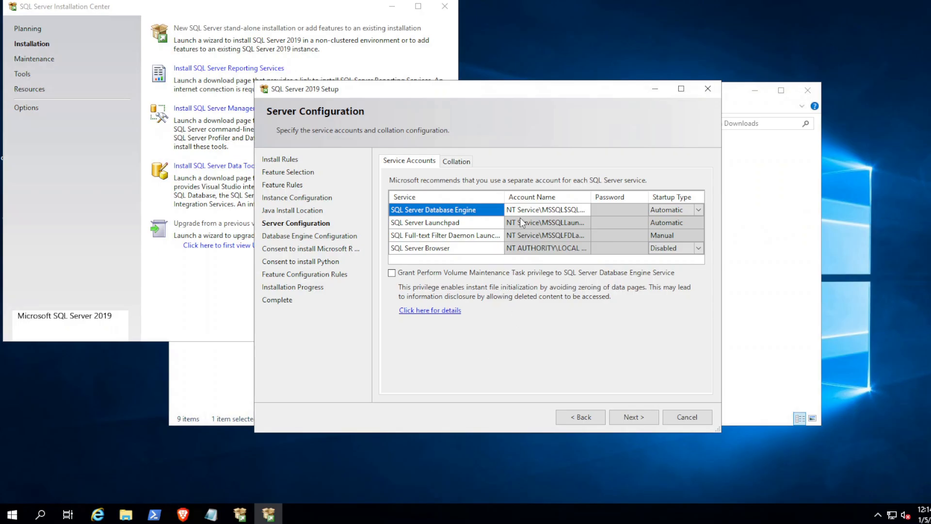
left_click(454, 163)
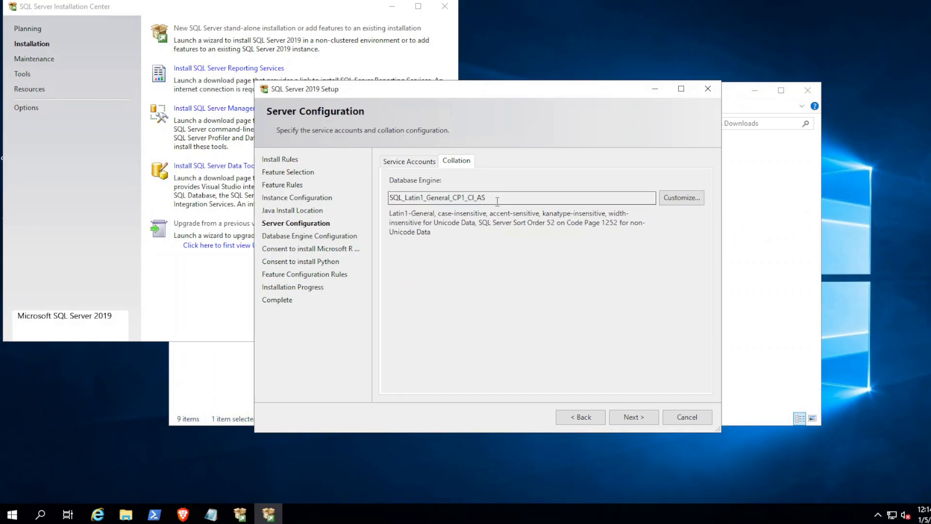
left_click(404, 162)
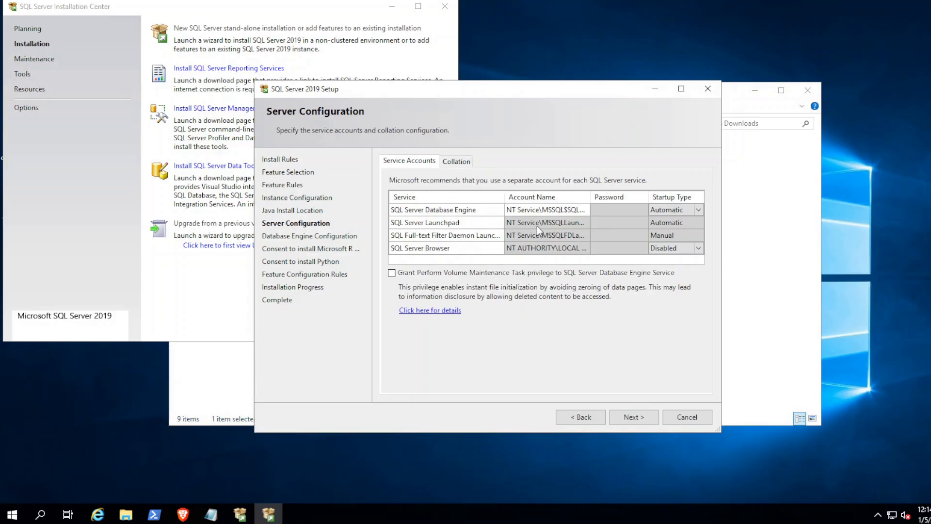
left_click(630, 417)
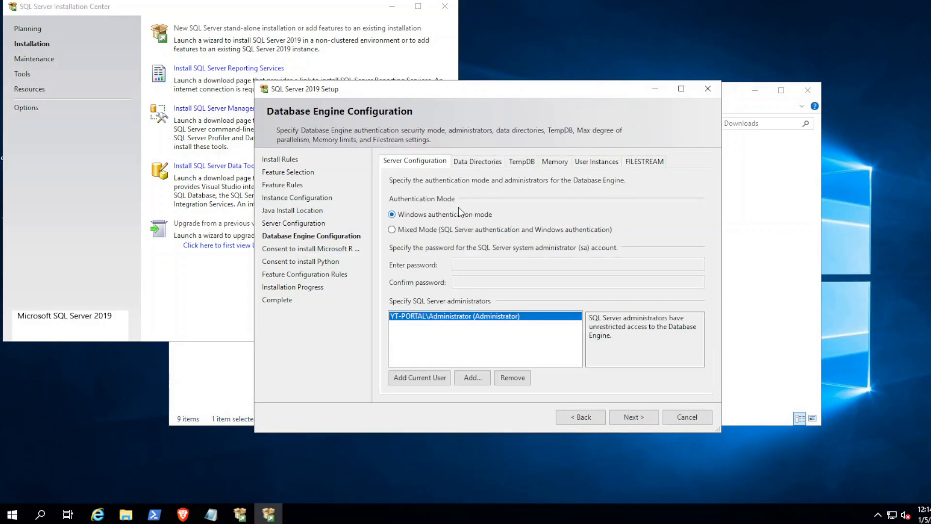
Step: Choose Mixed Mode authentication, then enter the sa password and confirm it
left_click(393, 230)
left_click(482, 265)
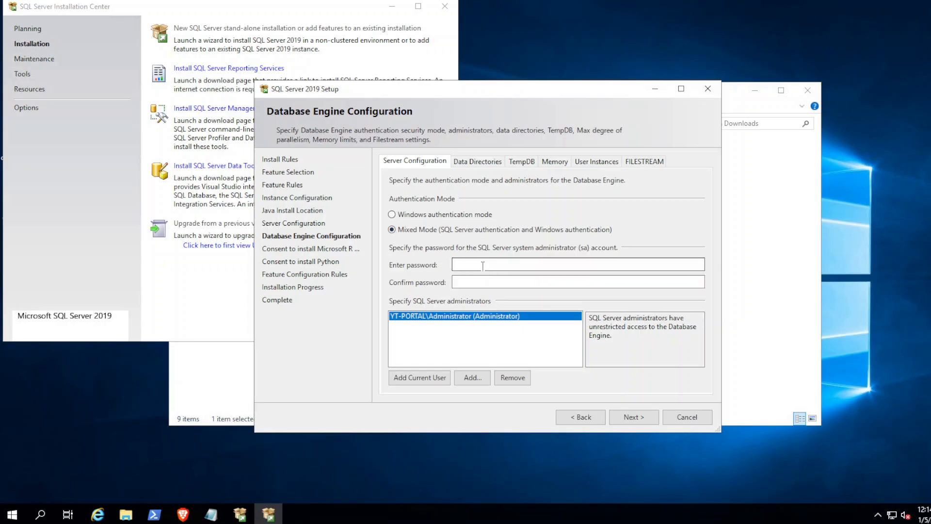
type("**********")
key("Tab")
type("****")
key("BackSpace")
key("BackSpace")
key("BackSpace")
key("BackSpace")
type("***")
key("BackSpace")
key("BackSpace")
key("BackSpace")
type("**********")
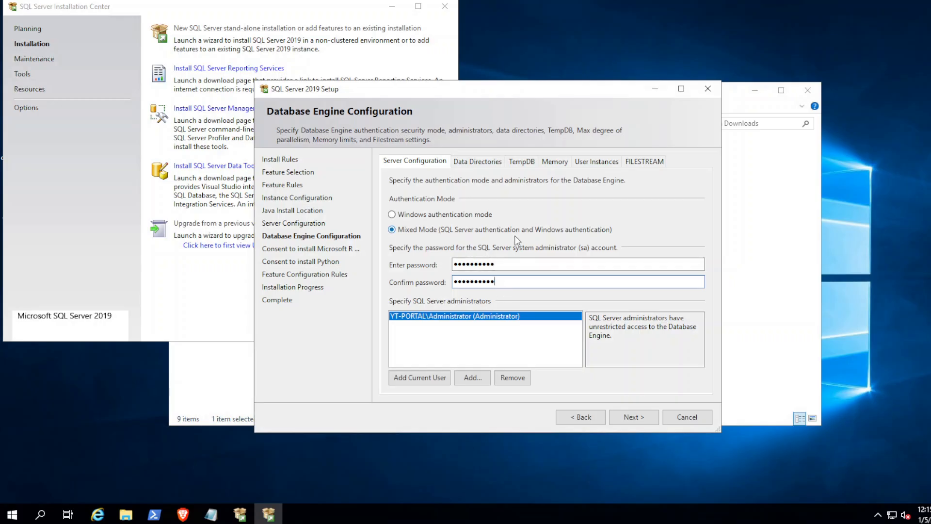
Step: Review the Data Directories, TempDB, Memory, User Instances and FILESTREAM settings, then continue to R Open consent
left_click(469, 162)
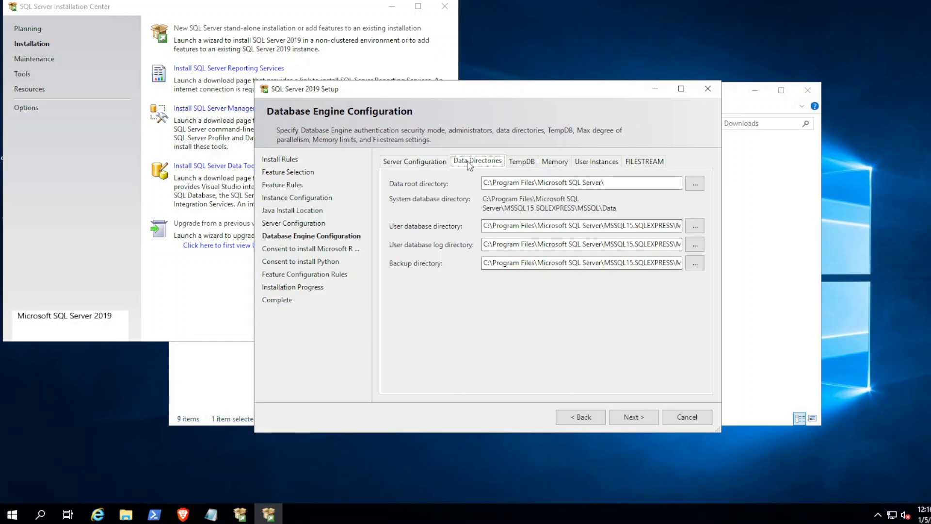
left_click(527, 163)
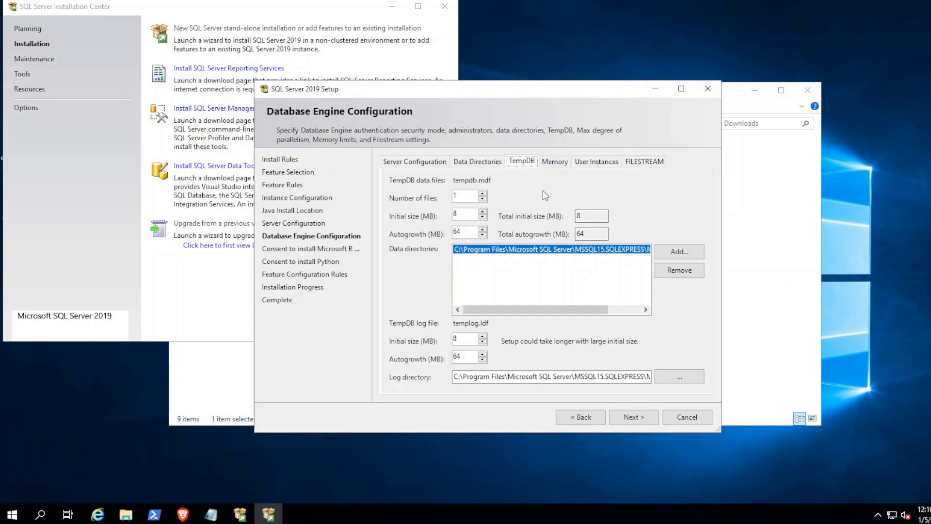
left_click(550, 162)
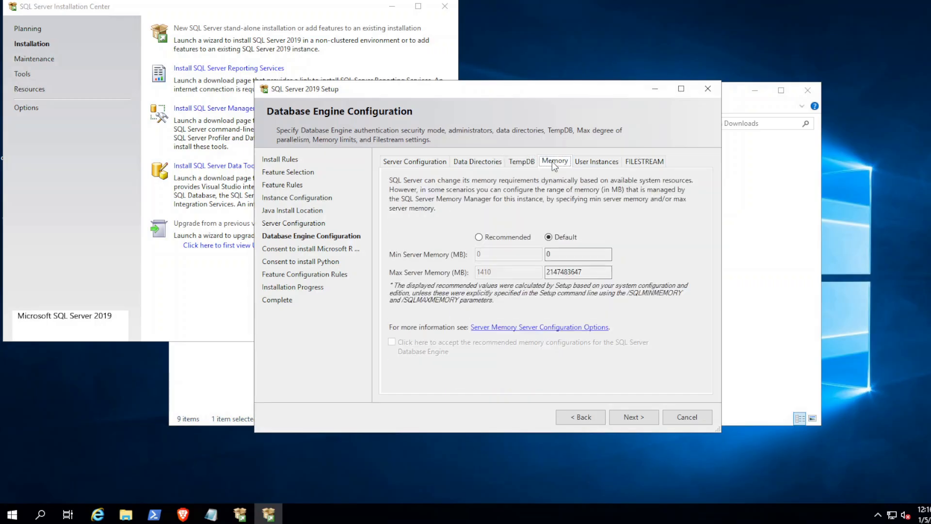
left_click(597, 164)
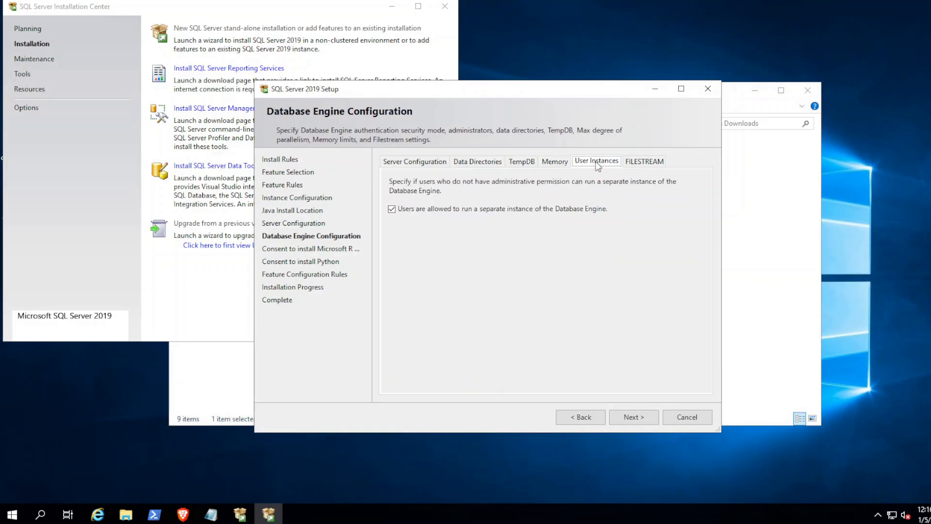
left_click(638, 165)
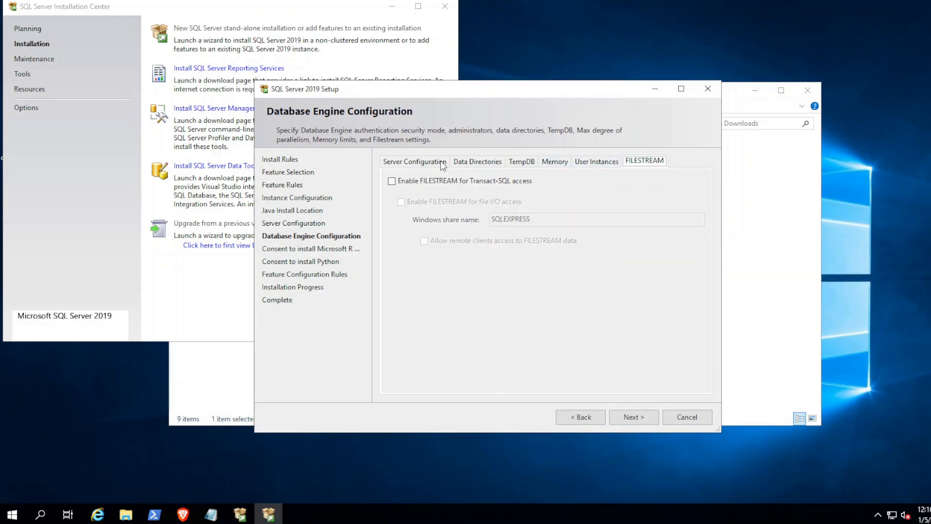
left_click(420, 163)
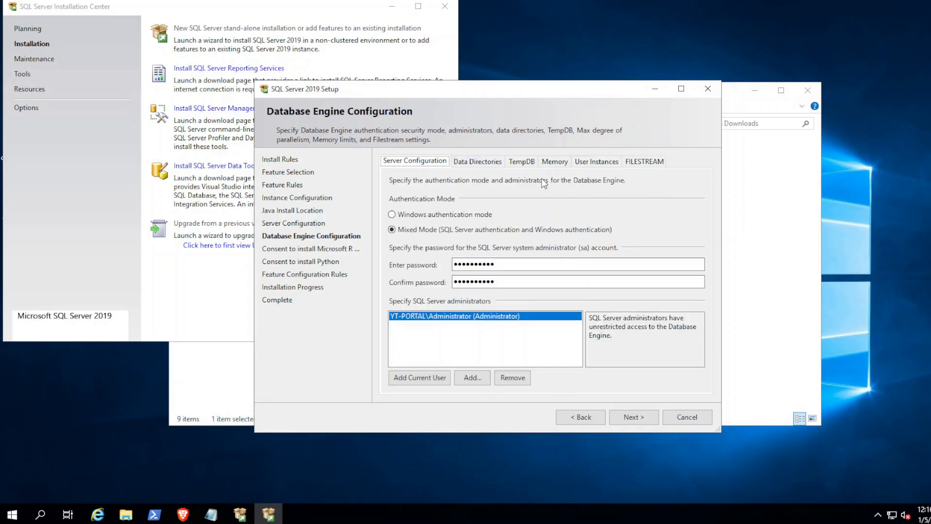
left_click(629, 418)
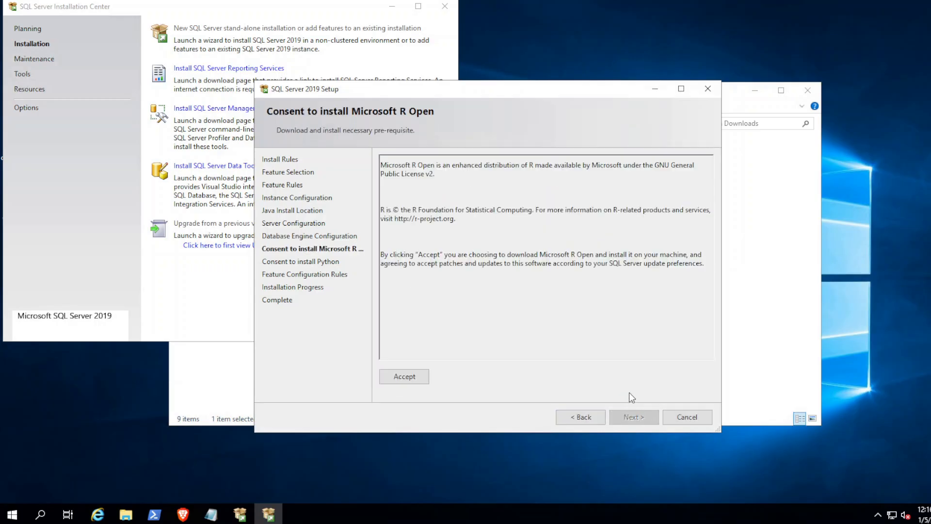
Step: Accept Microsoft R Open and download the Machine Learning package files in Brave
left_click(402, 376)
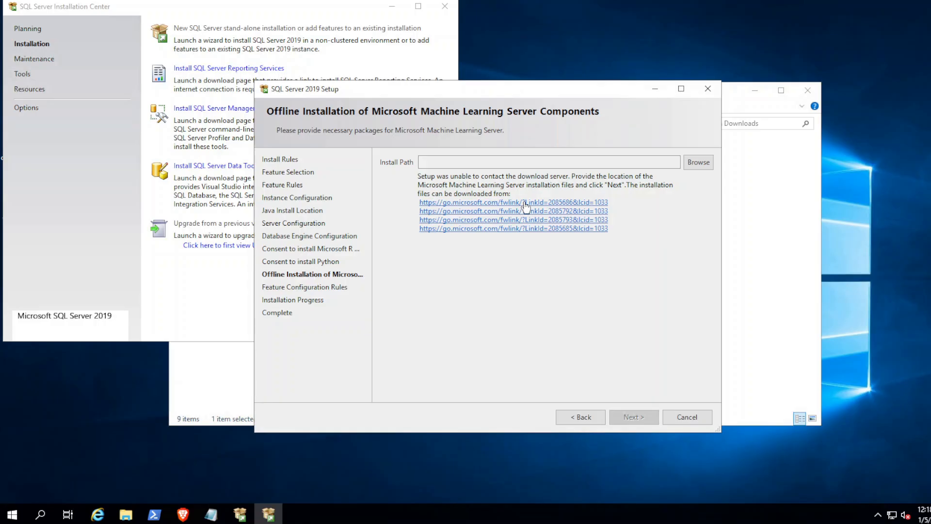
left_click_drag(611, 203, 419, 203)
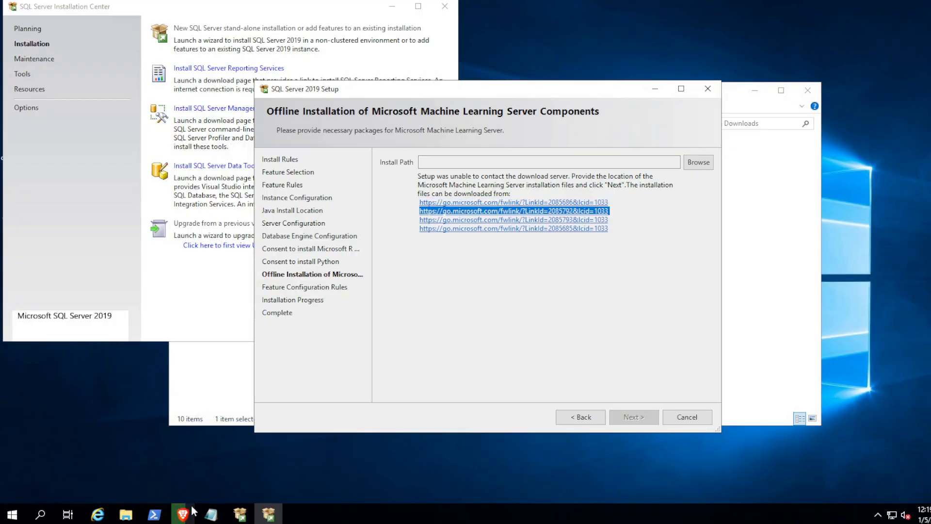
left_click(188, 511)
left_click(129, 518)
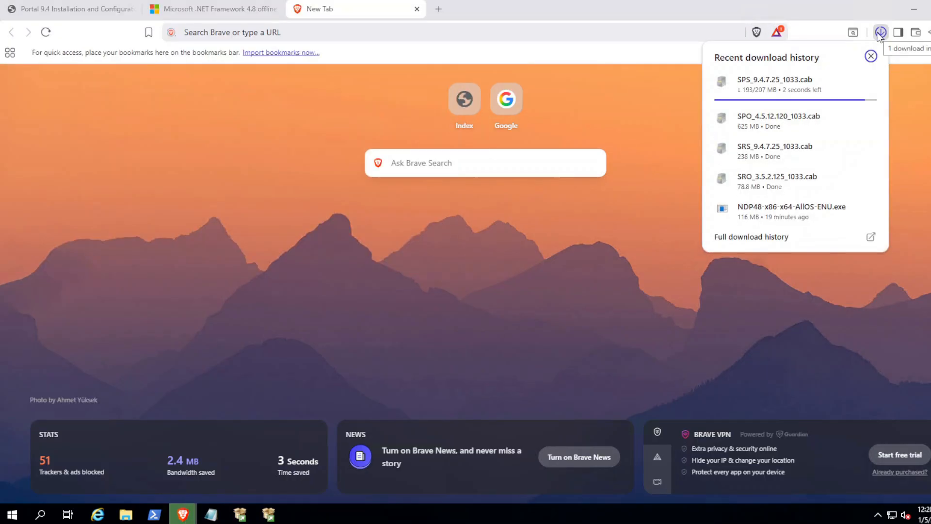
left_click(914, 13)
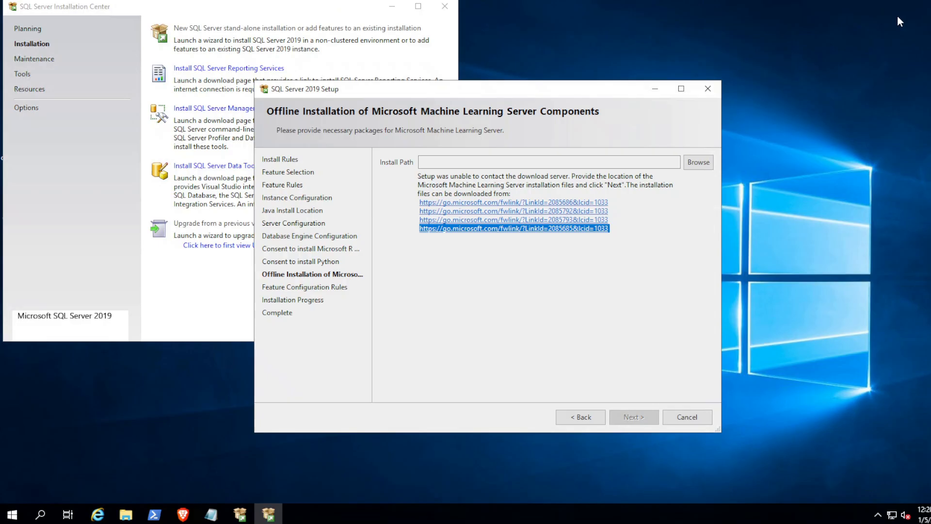
Step: Set the Downloads folder as the location of the Machine Learning package files
left_click(698, 162)
left_click(446, 259)
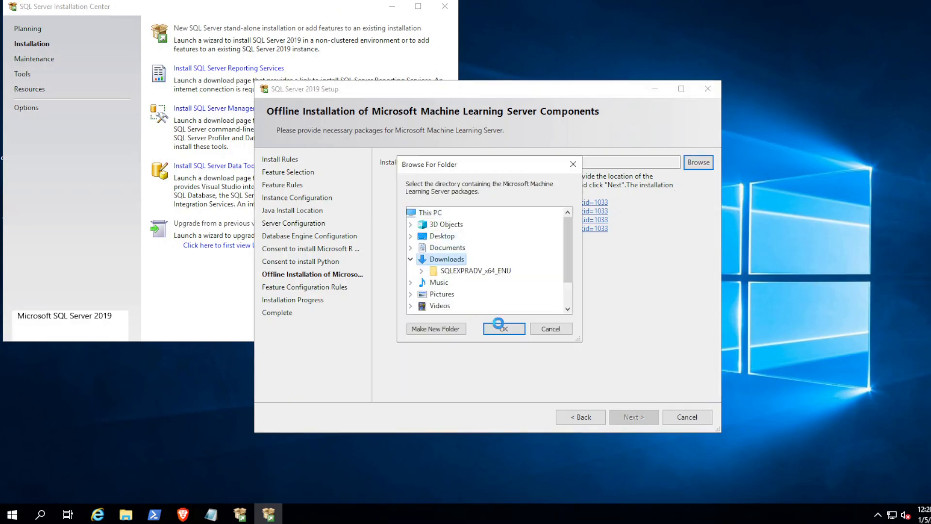
left_click(504, 329)
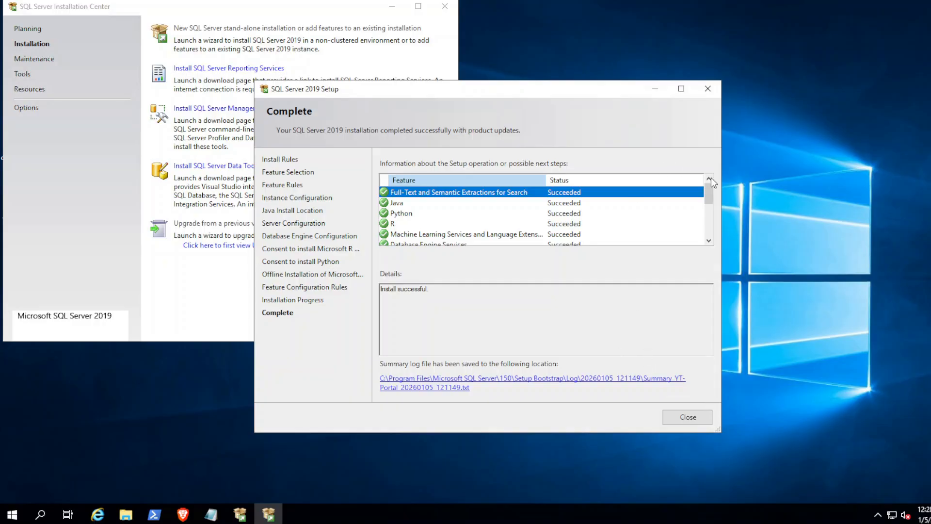
Step: Close the completed SQL Server setup and the SQL Server Installation Center
left_click_drag(710, 195, 709, 226)
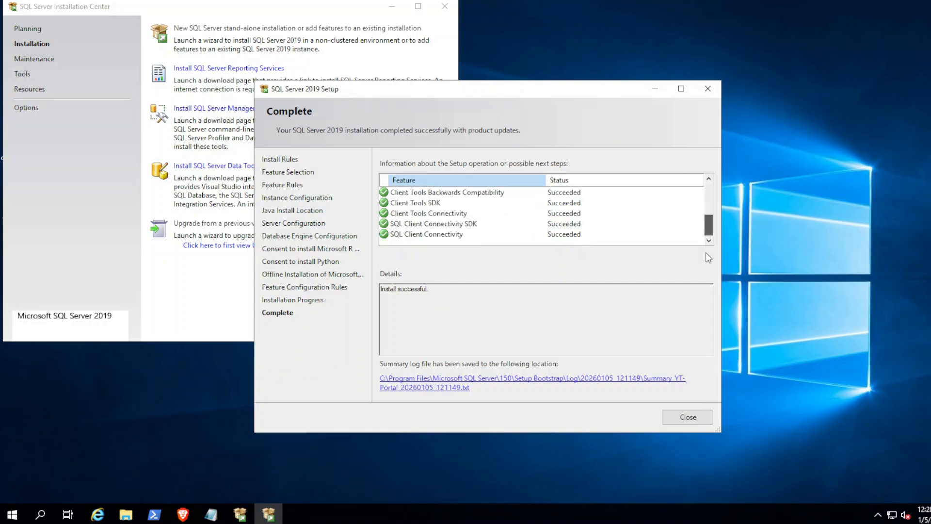
left_click(687, 417)
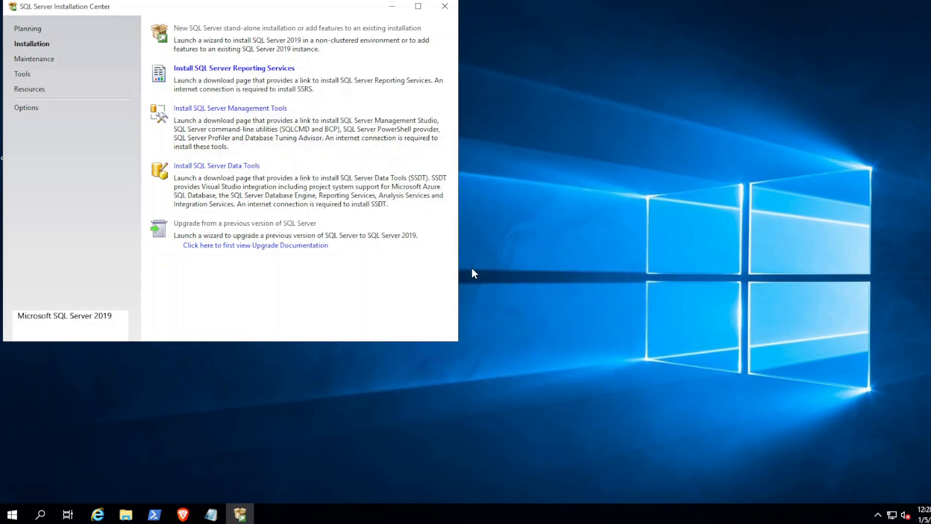
left_click(445, 6)
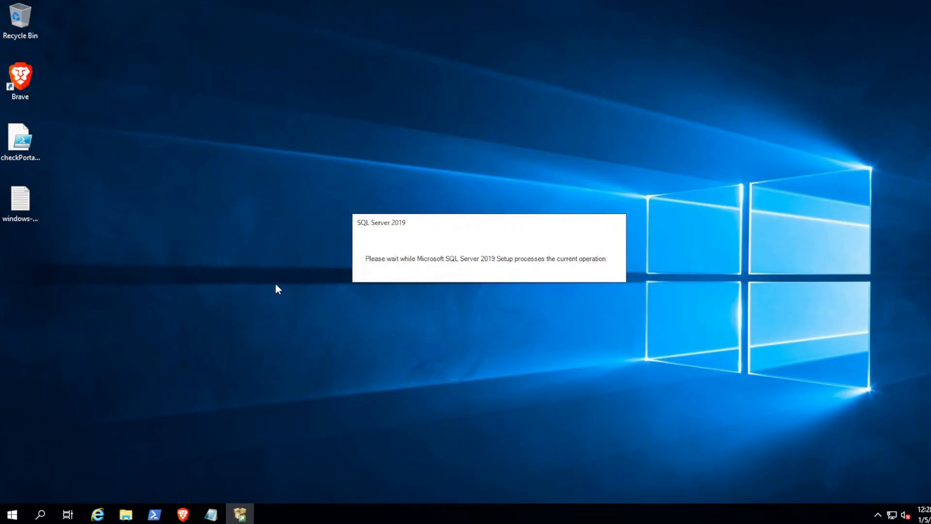
Step: Launch the OpenTextServerBackupPortal-9-40-0287 installer from the Downloads folder
left_click(126, 515)
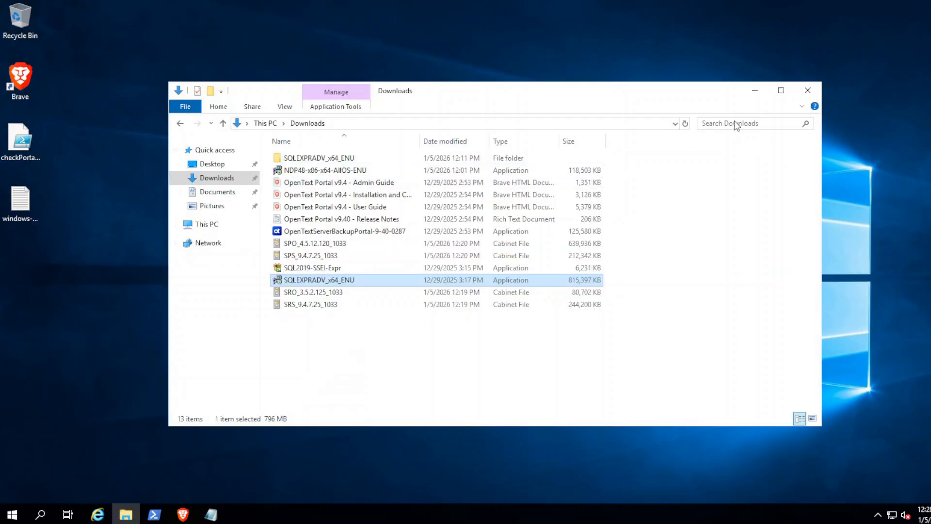
left_click(754, 91)
left_click(127, 513)
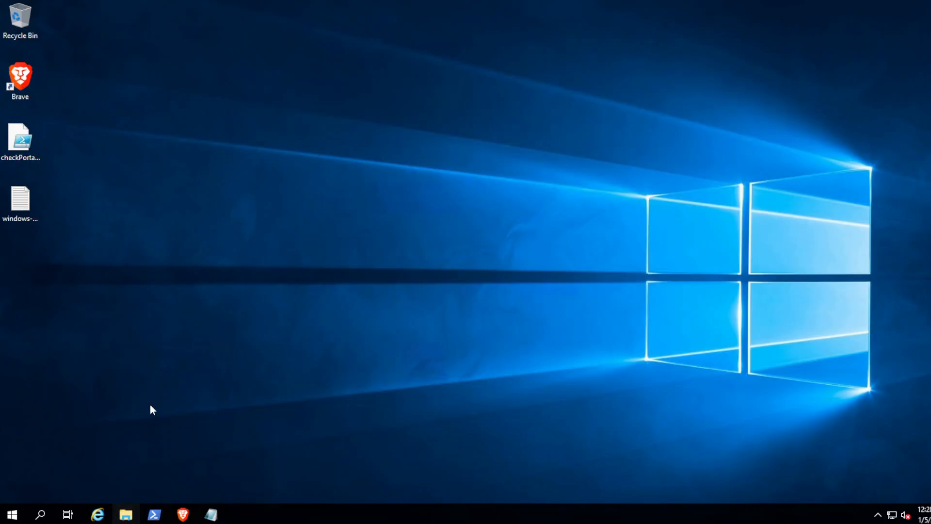
left_click(331, 231)
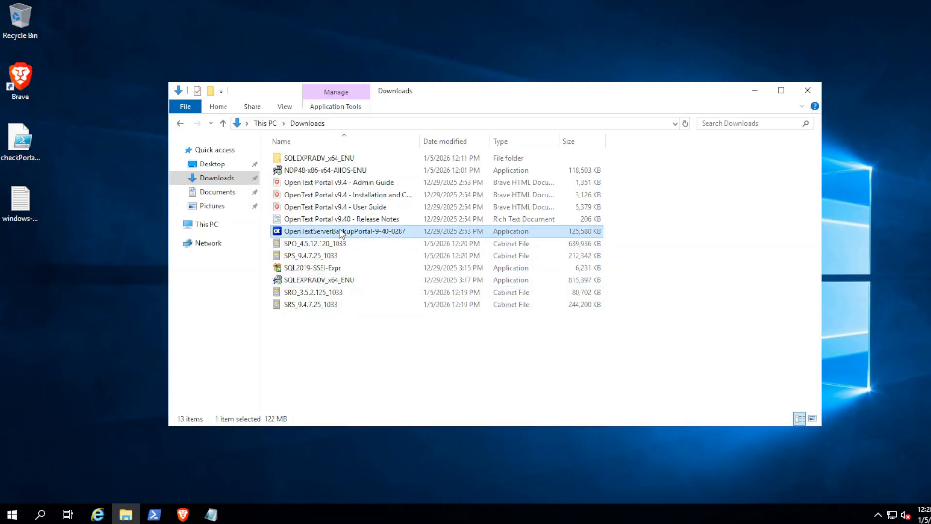
double_click(339, 231)
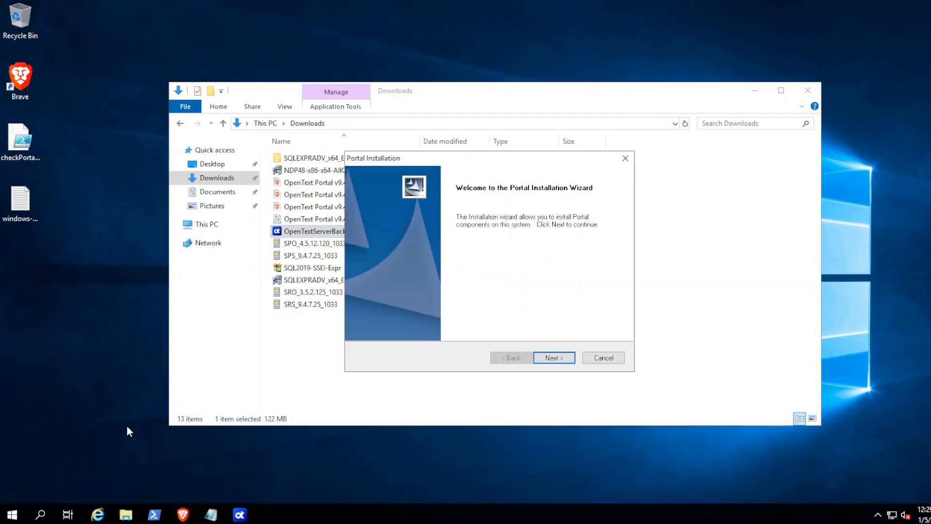
Step: Start Windows PowerShell as administrator, snapped to the left half of the screen
right_click(154, 514)
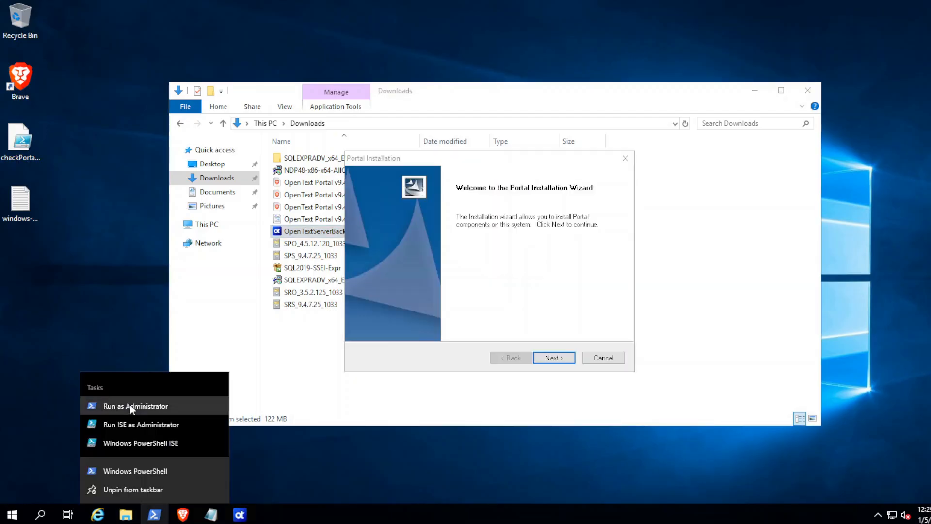
left_click(132, 405)
left_click_drag(118, 62, 1, 48)
left_click(215, 180)
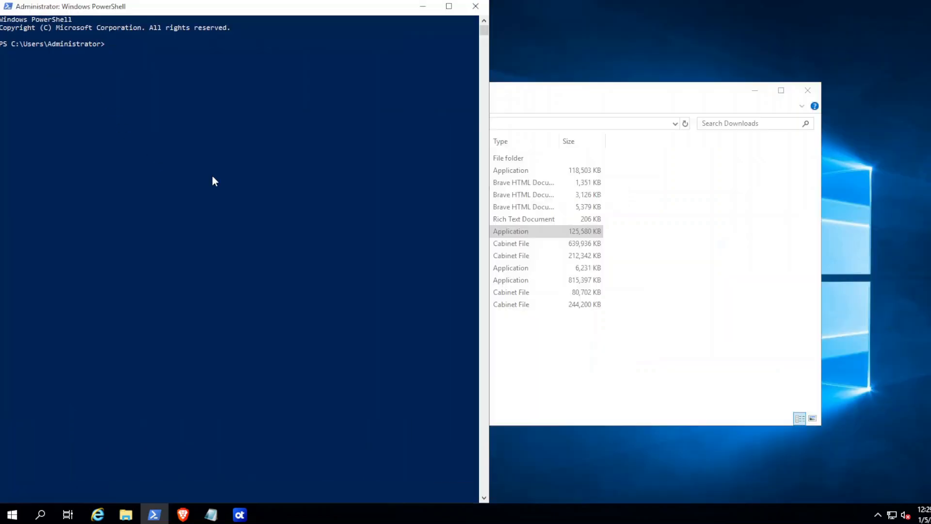
Step: Run .\checkPortal940PreReq.ps1 from the Desktop folder
type("cd Des")
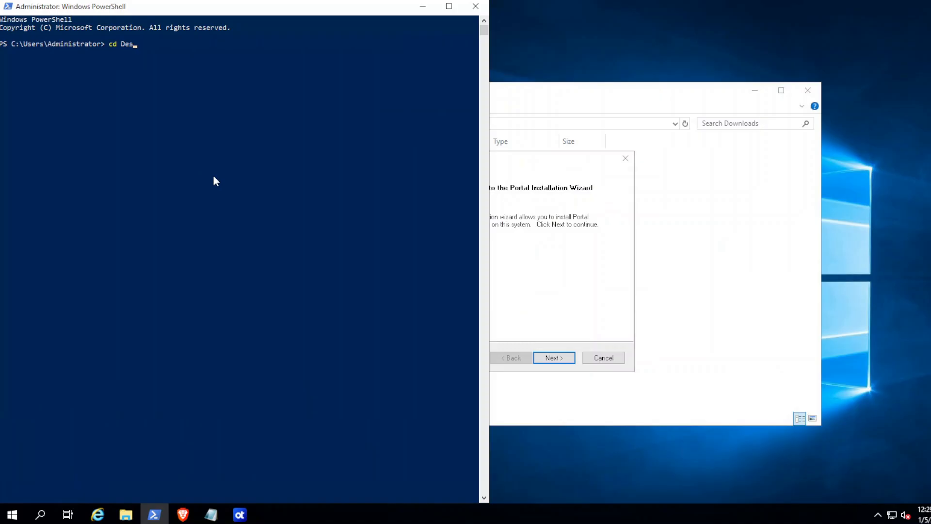
key("Tab")
key("Return")
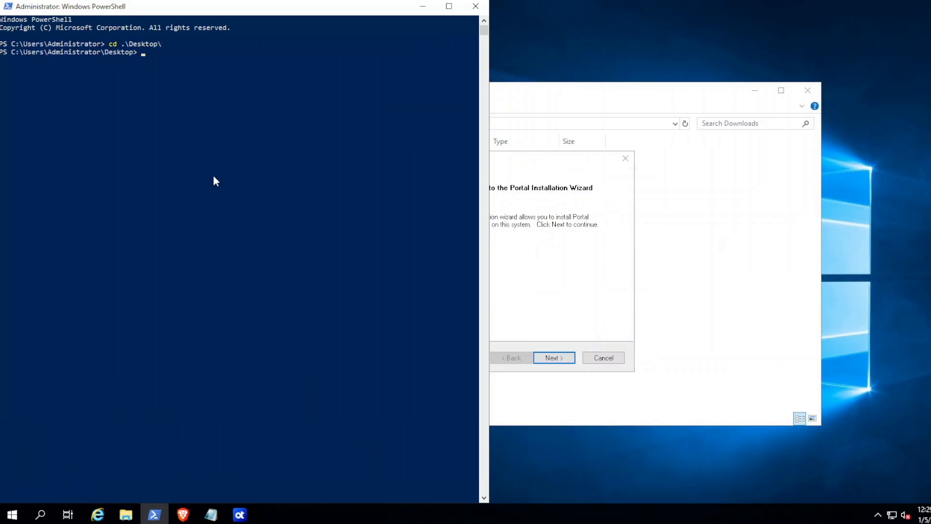
type(".\\ch")
key("Tab")
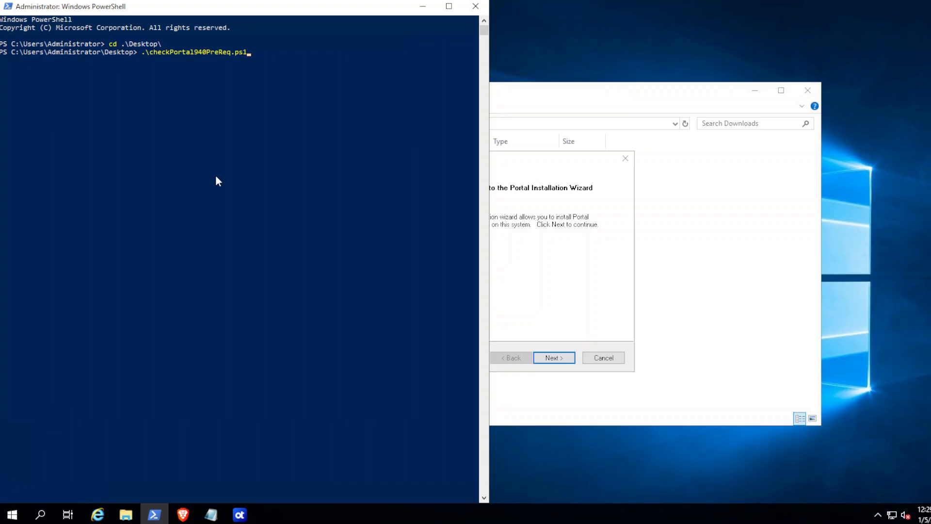
key("Return")
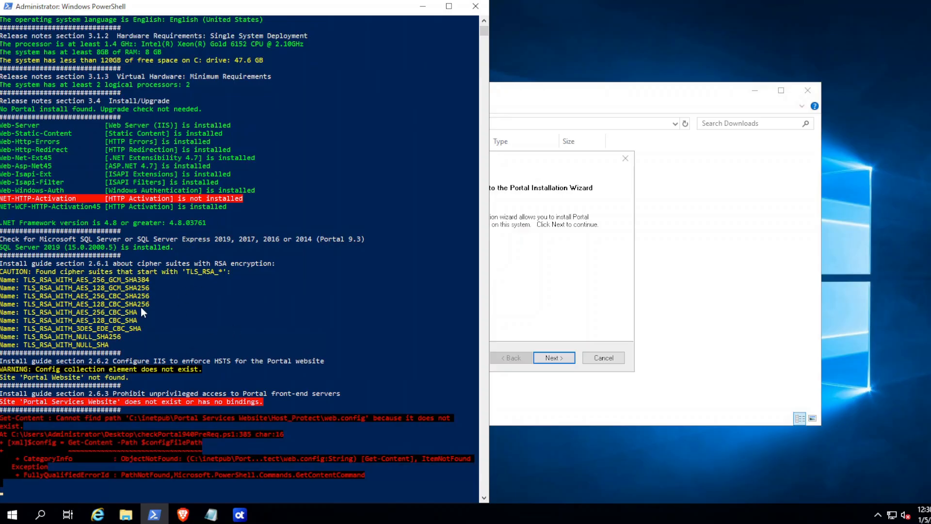
Step: Review the check output and copy the C: drive free-space line
scroll(185, 307, "up", 9)
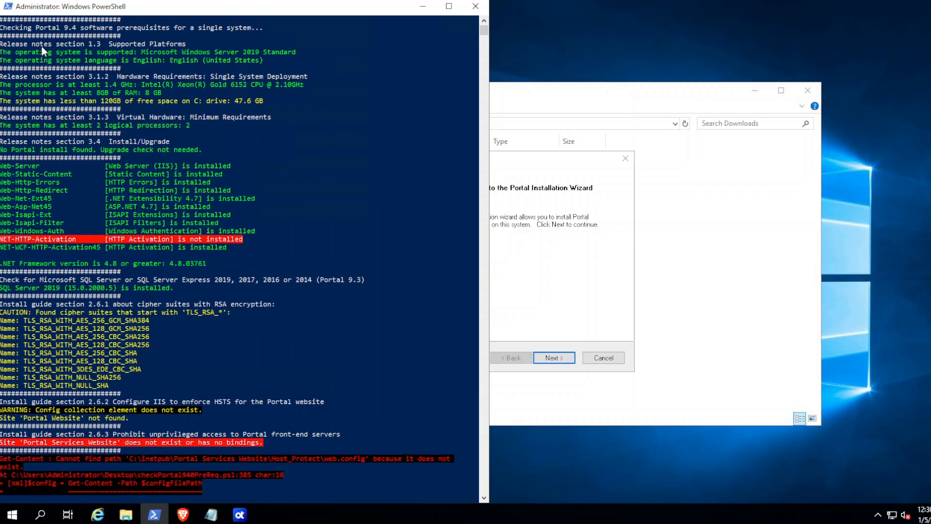
left_click_drag(41, 46, 280, 63)
left_click(279, 61)
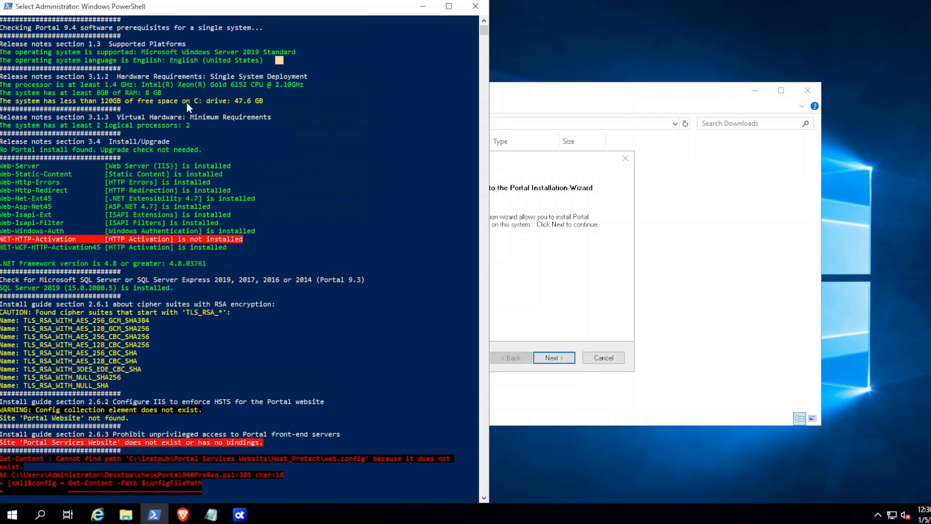
left_click_drag(182, 101, 260, 104)
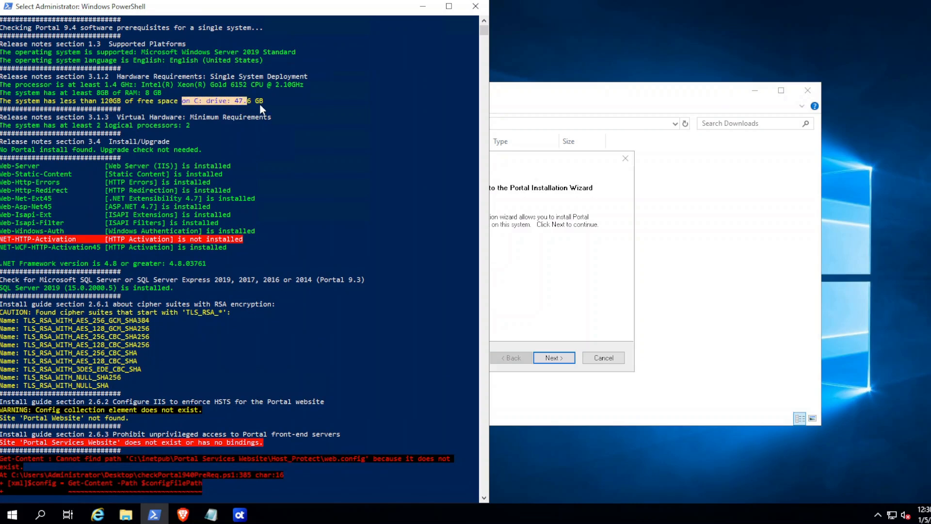
right_click(273, 101)
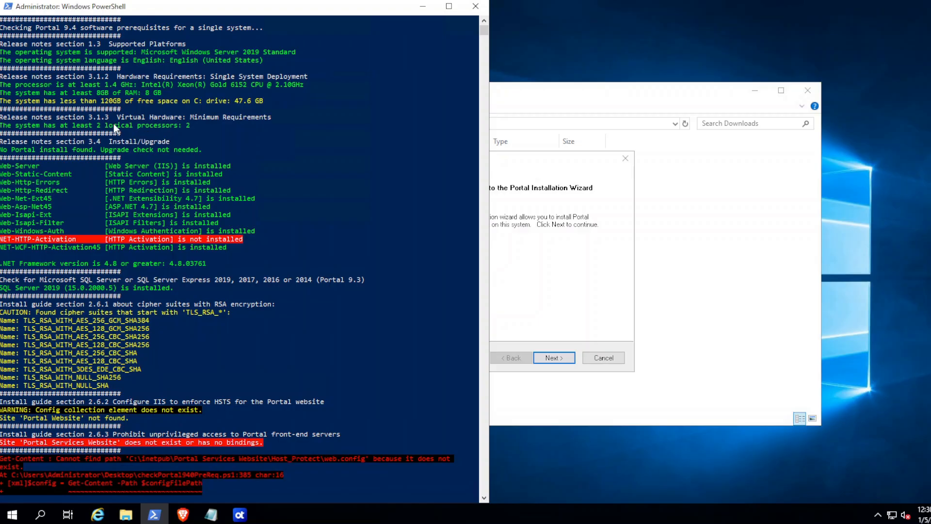
Step: Copy the logical processors line and the install/upgrade check result lines
left_click_drag(110, 125, 181, 126)
right_click(155, 151)
left_click_drag(1, 142, 183, 152)
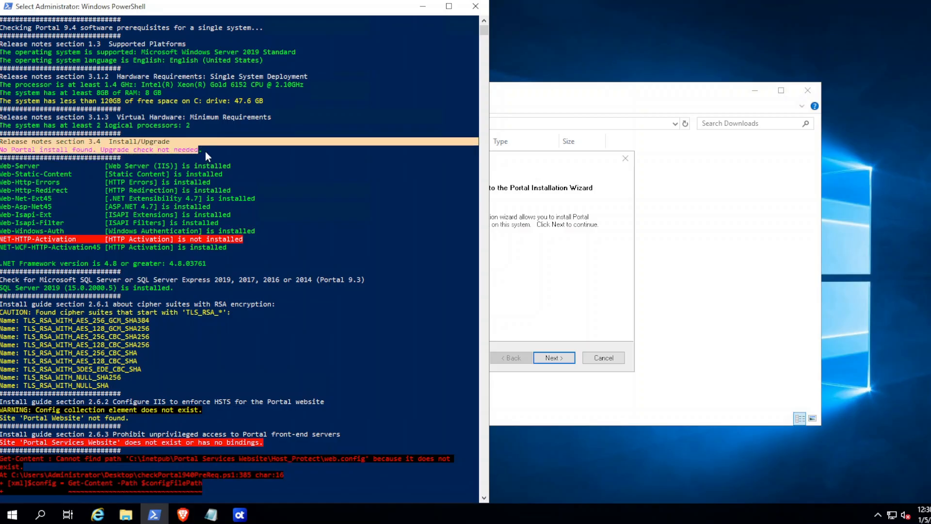
right_click(236, 159)
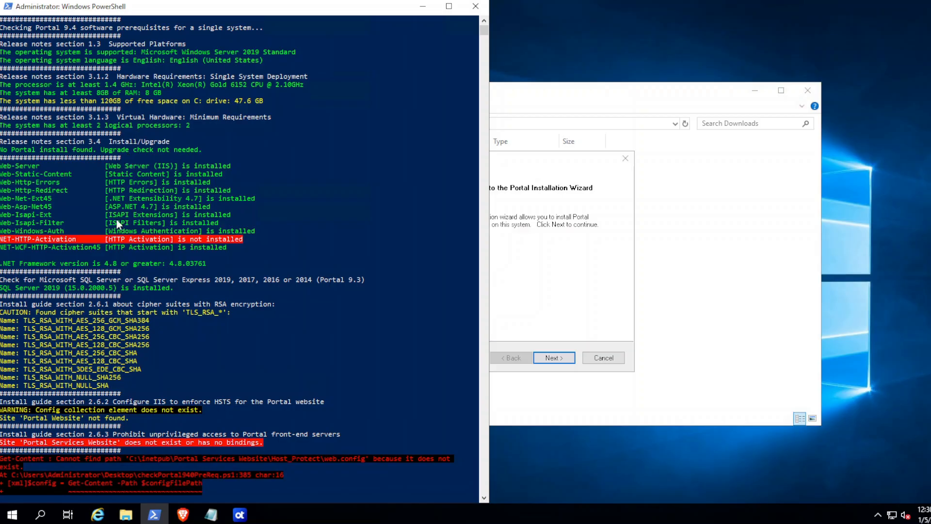
Step: Examine the missing HTTP Activation, .NET Framework version and SQL Server version lines
left_click_drag(1, 241, 237, 241)
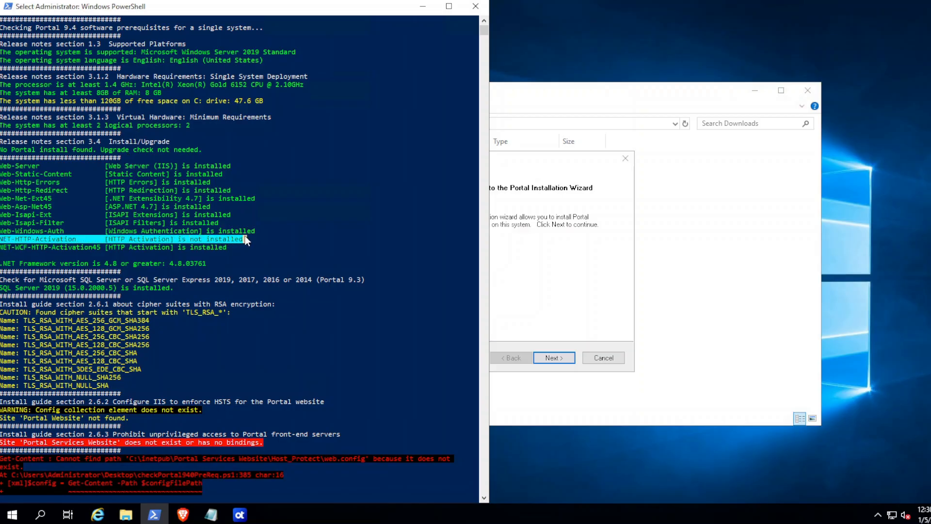
left_click(247, 241)
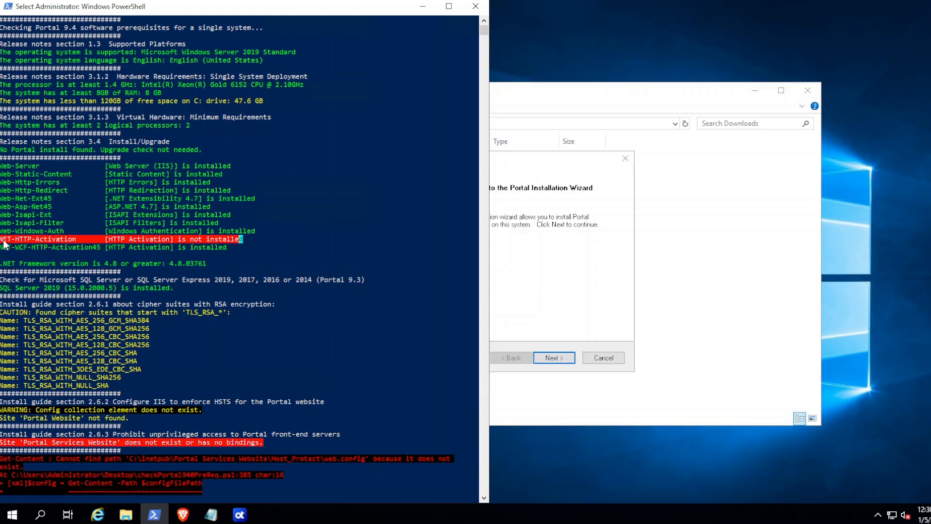
left_click_drag(1, 265, 206, 271)
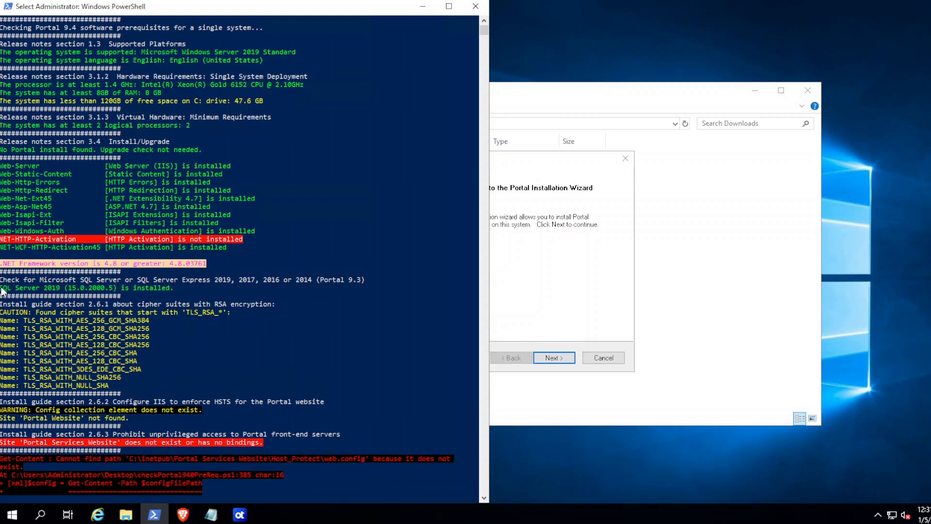
left_click_drag(2, 290, 199, 297)
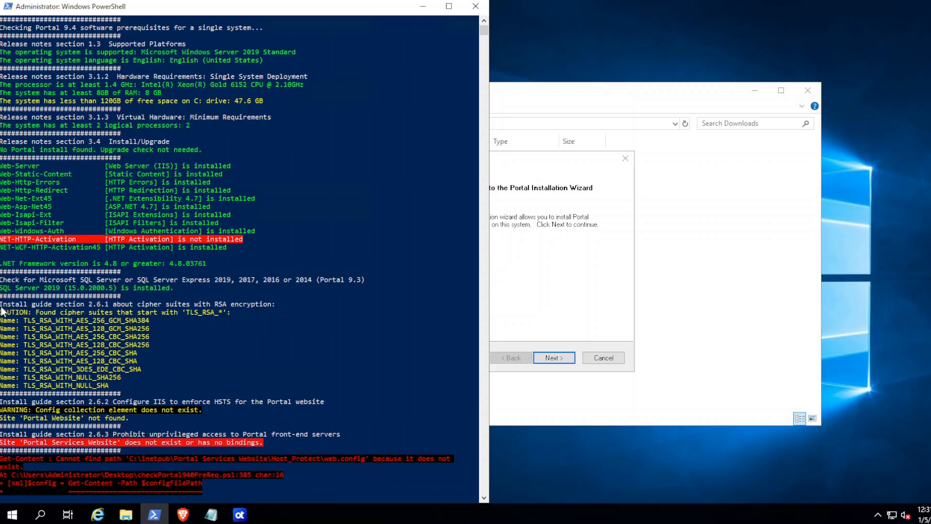
Step: Copy the cipher-suite warnings, review the 'Portal Website' not found message, then minimize PowerShell
left_click_drag(1, 307, 129, 386)
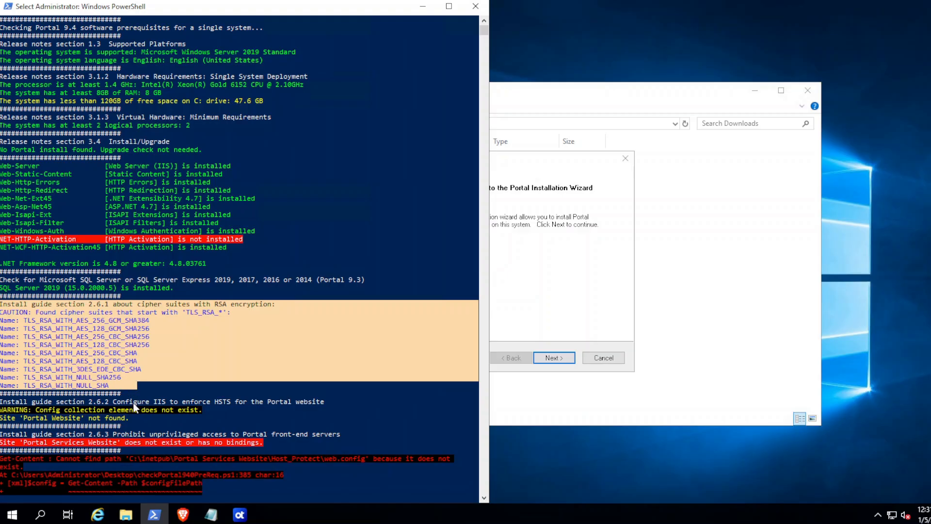
right_click(134, 406)
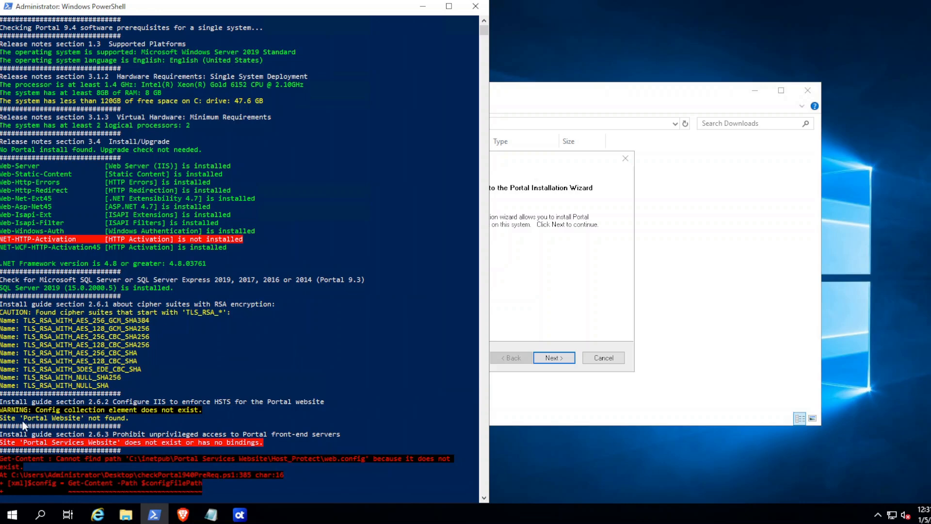
left_click_drag(4, 418, 242, 490)
left_click(218, 411)
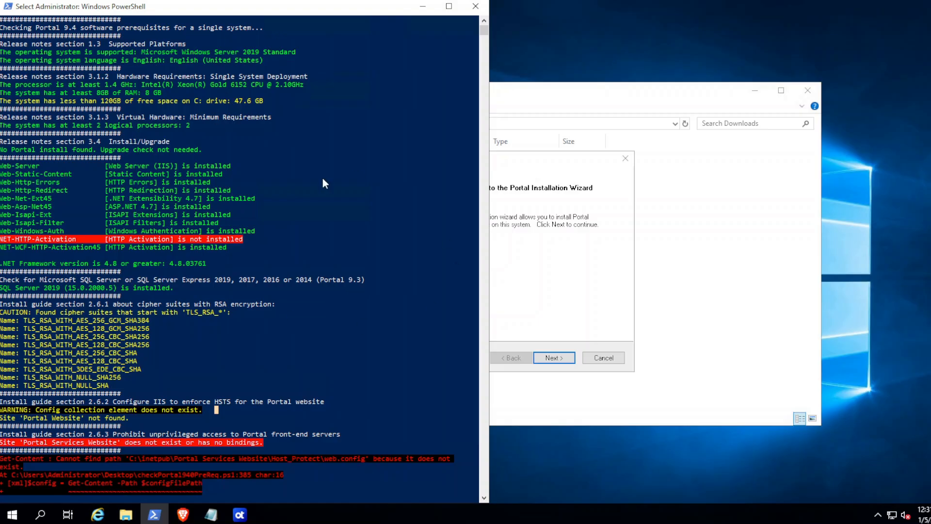
left_click(422, 7)
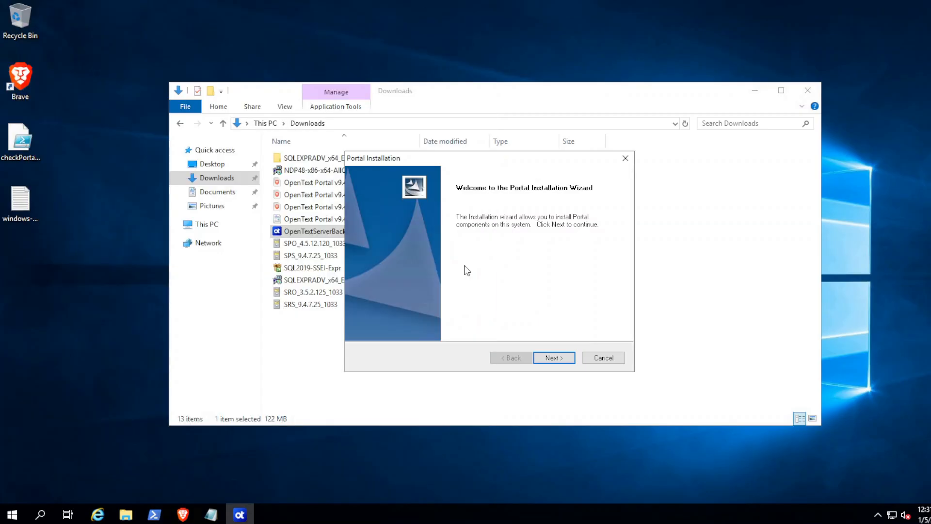
Step: Move past the welcome and support pages and accept the general terms and conditions
left_click(557, 357)
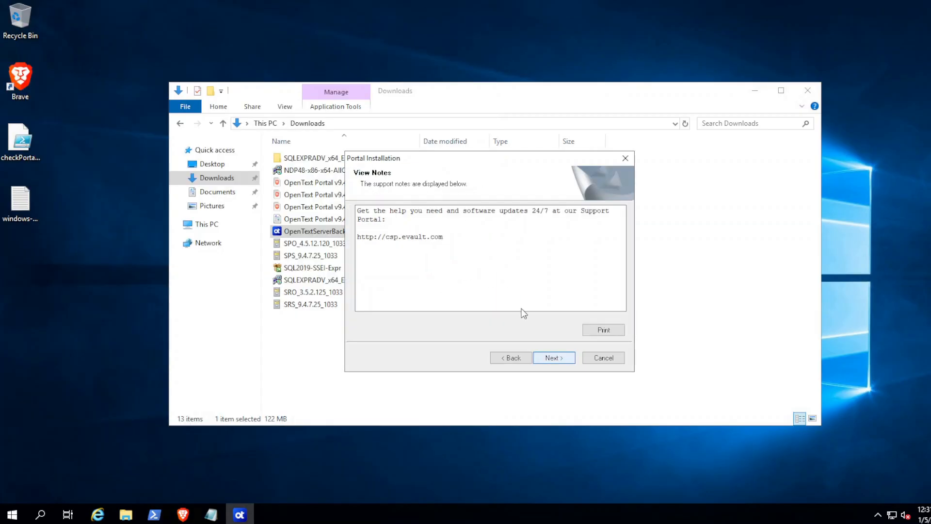
left_click(556, 358)
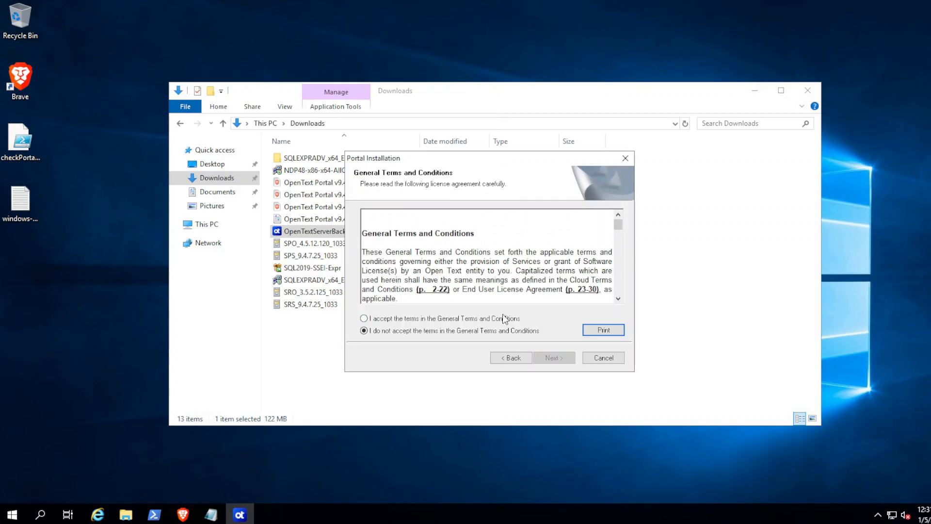
left_click(441, 316)
left_click(554, 358)
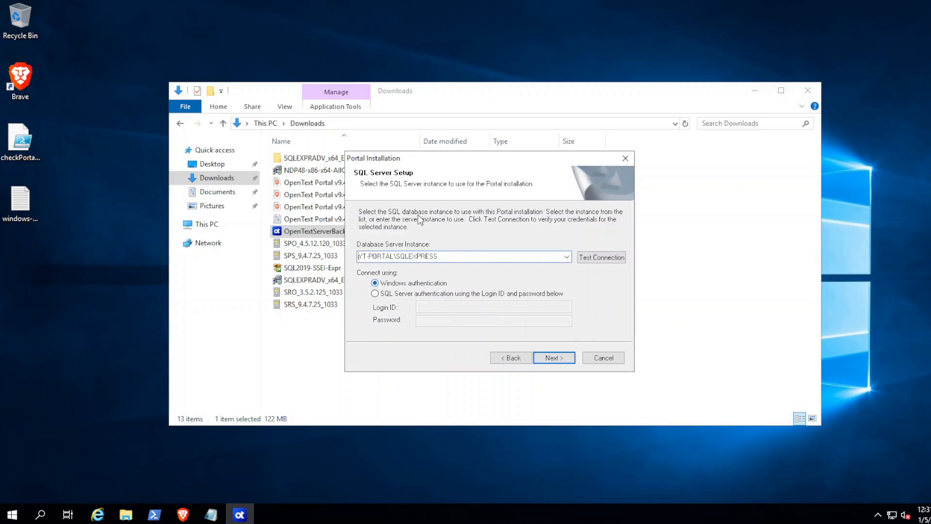
Step: Use SQL Server authentication with its password and verify the SQLEXPRESS connection succeeds
left_click(411, 296)
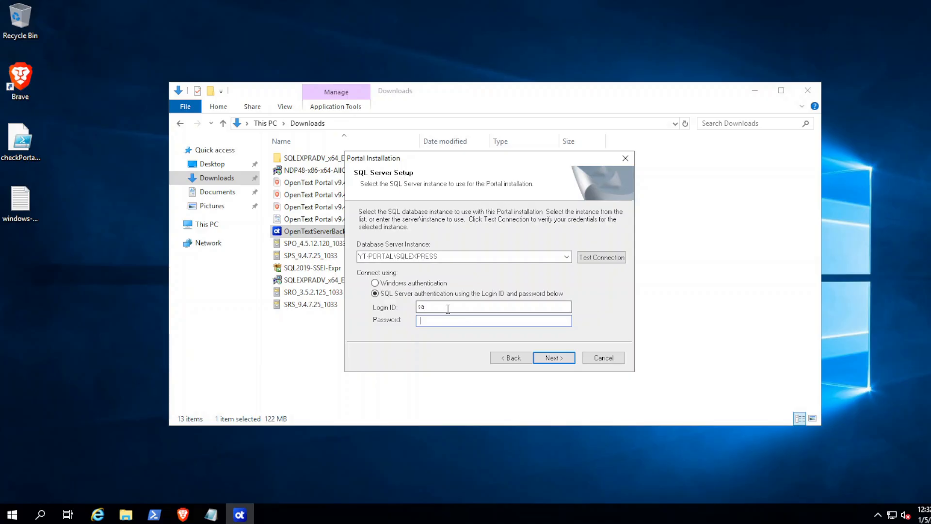
type("*********")
left_click(556, 361)
left_click(512, 357)
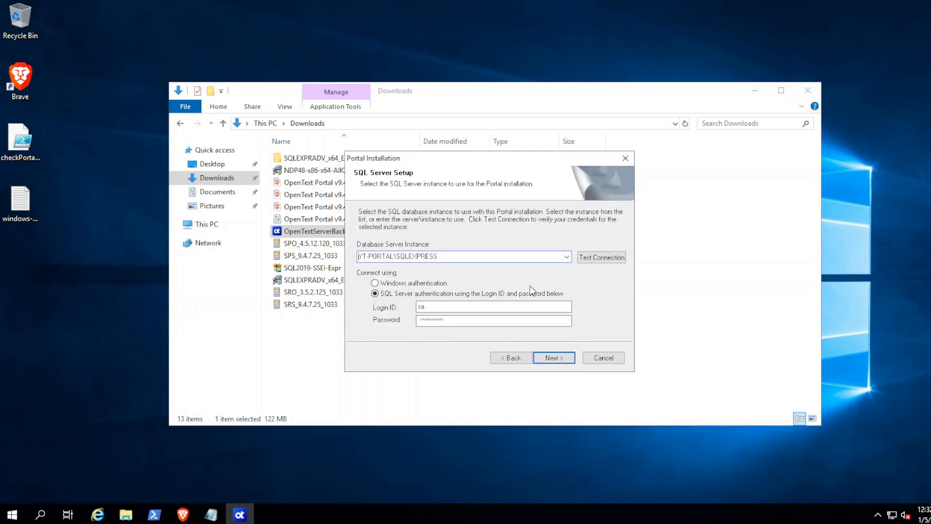
left_click(600, 258)
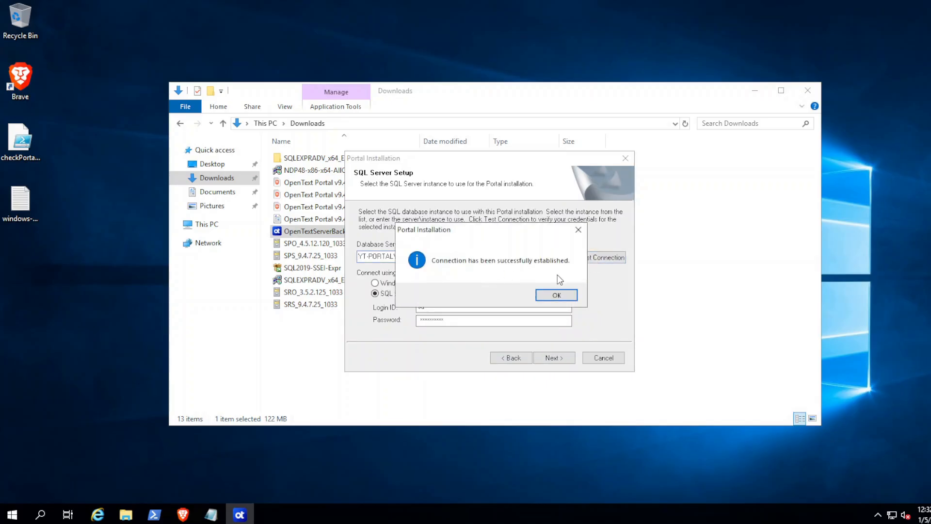
left_click(556, 295)
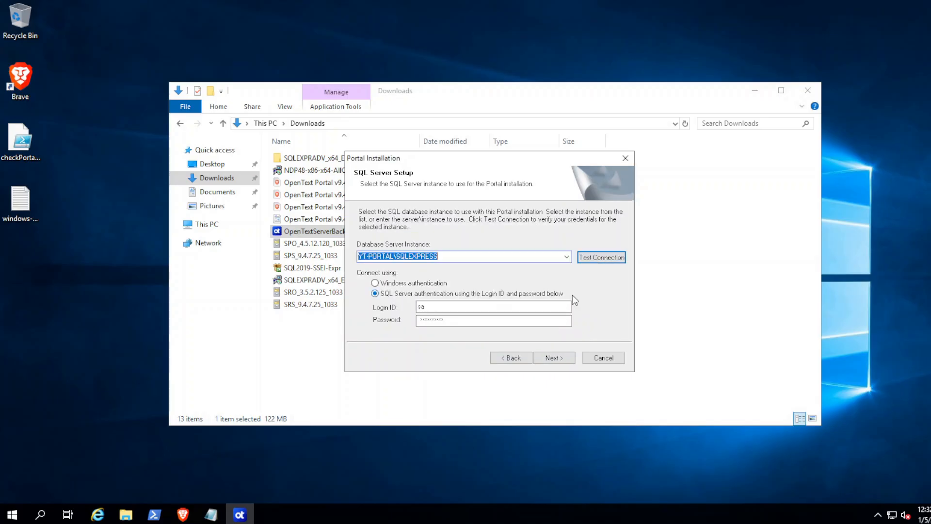
left_click(554, 358)
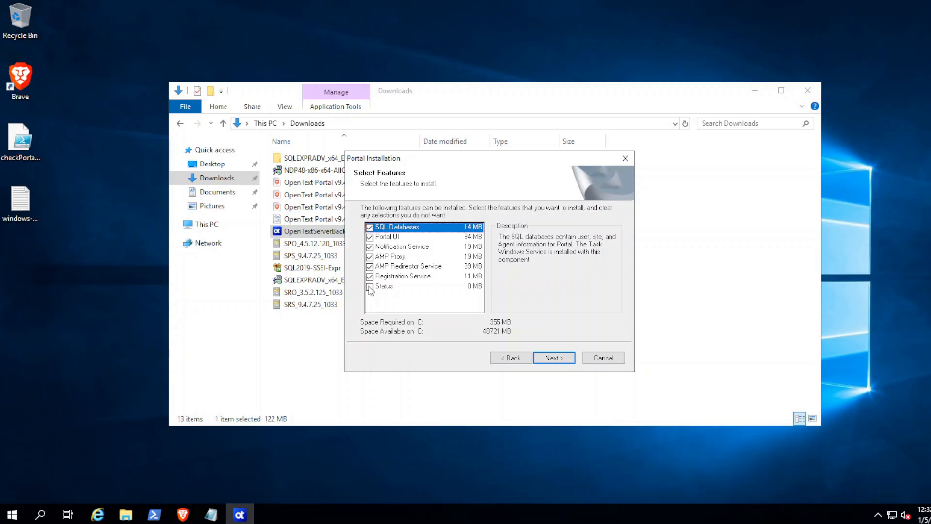
Step: Add the Status feature and leave English (United States) as the only language
left_click(370, 287)
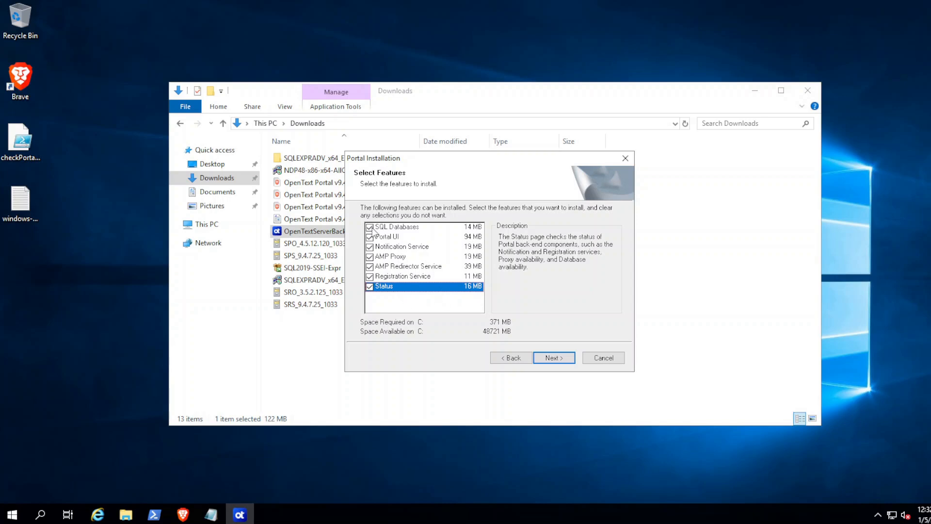
left_click(554, 358)
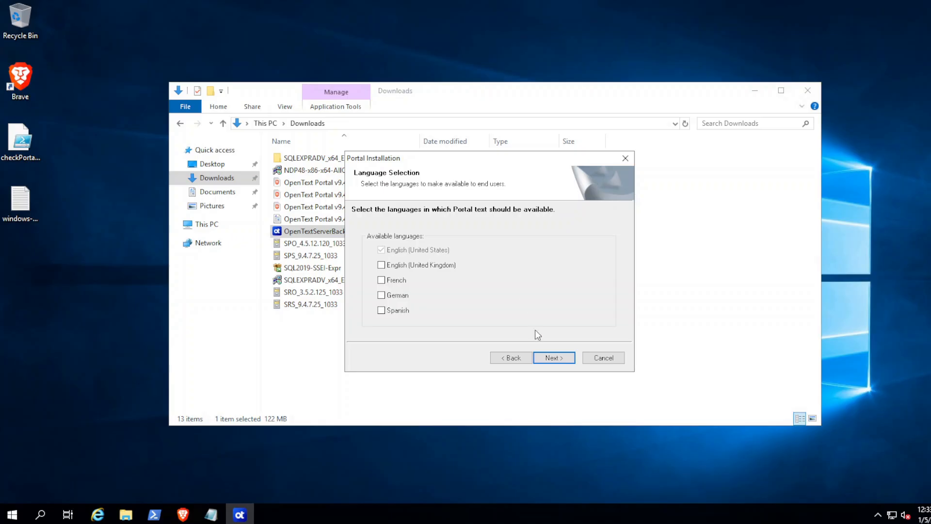
left_click(554, 358)
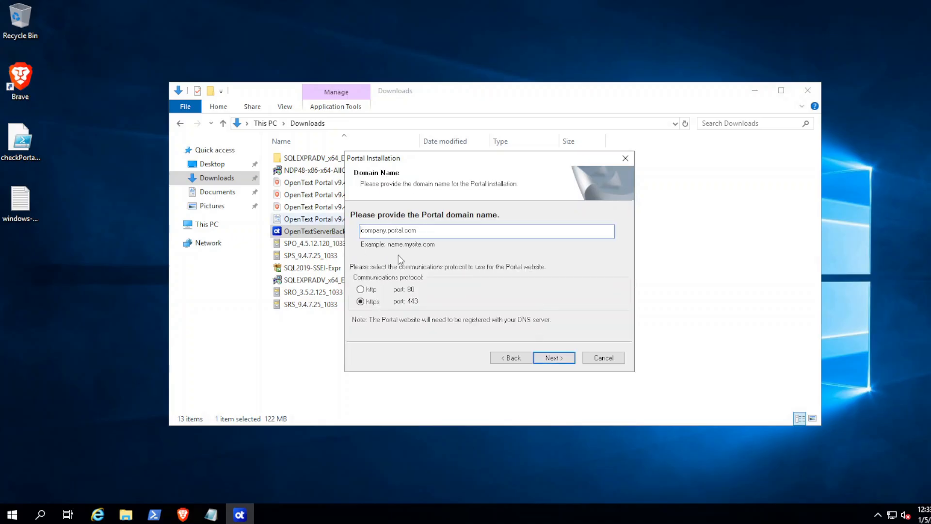
Step: Replace the default Portal domain with yt-portal.company.com, keeping https on port 443
left_click(424, 230)
left_click_drag(408, 231, 351, 230)
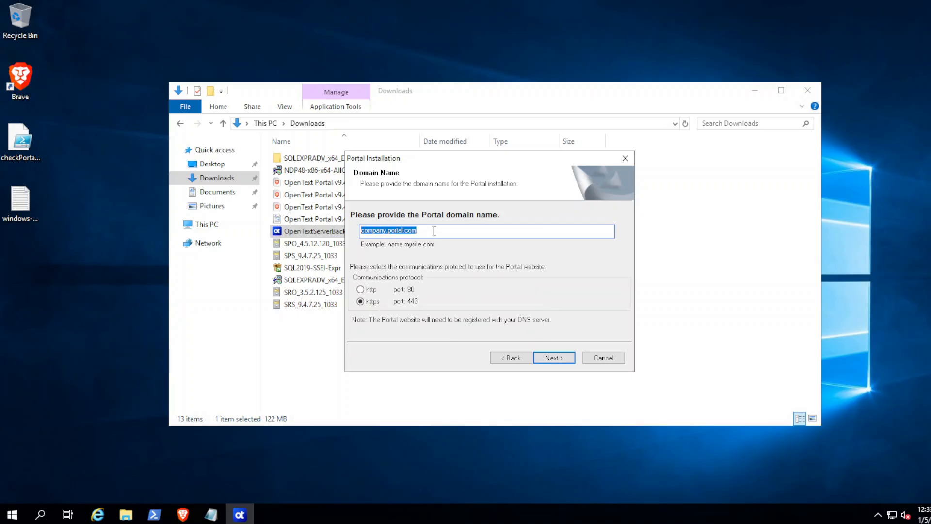
type("y")
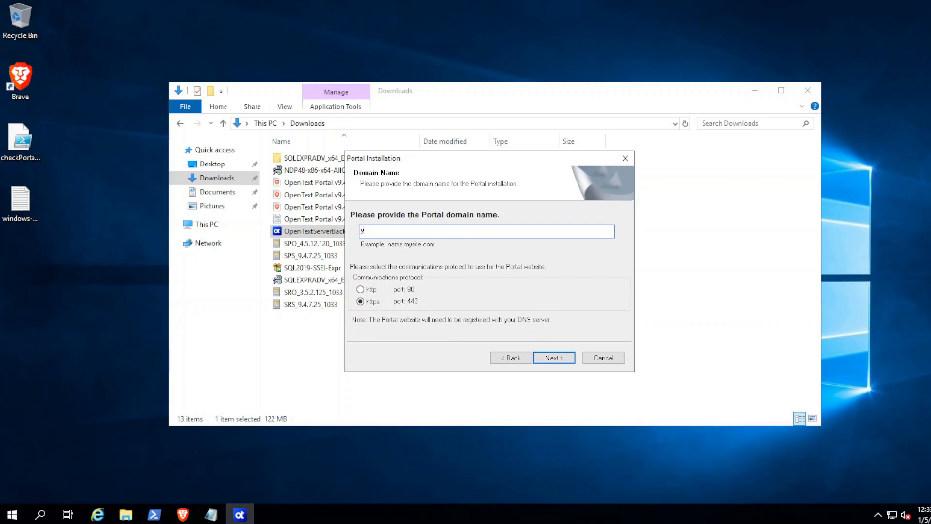
type("t-portal.company.com")
left_click(430, 233)
left_click(553, 357)
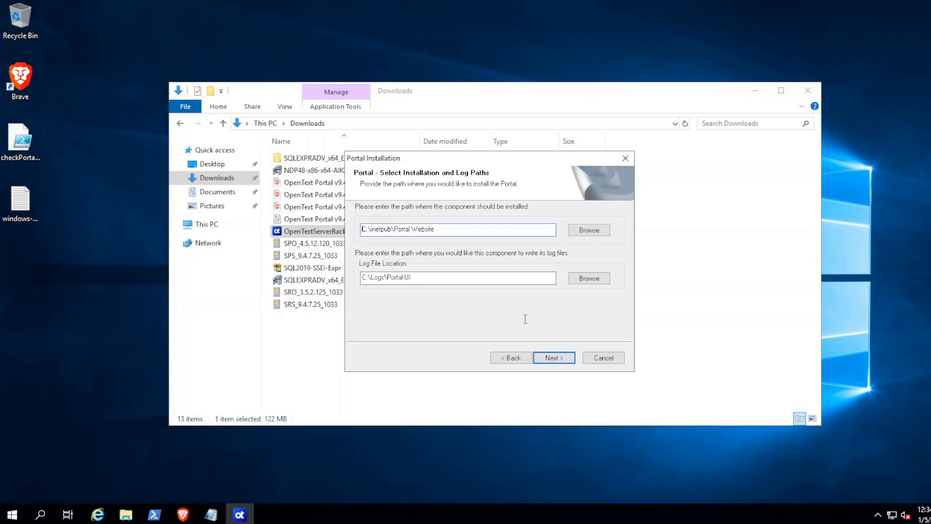
Step: Keep the default install and log paths for every Portal component through Registration Service
left_click(554, 358)
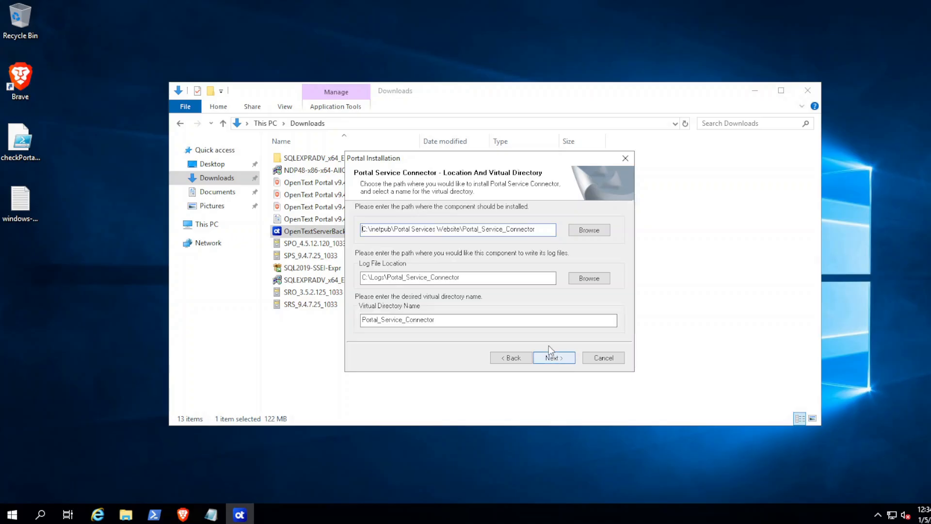
left_click(557, 358)
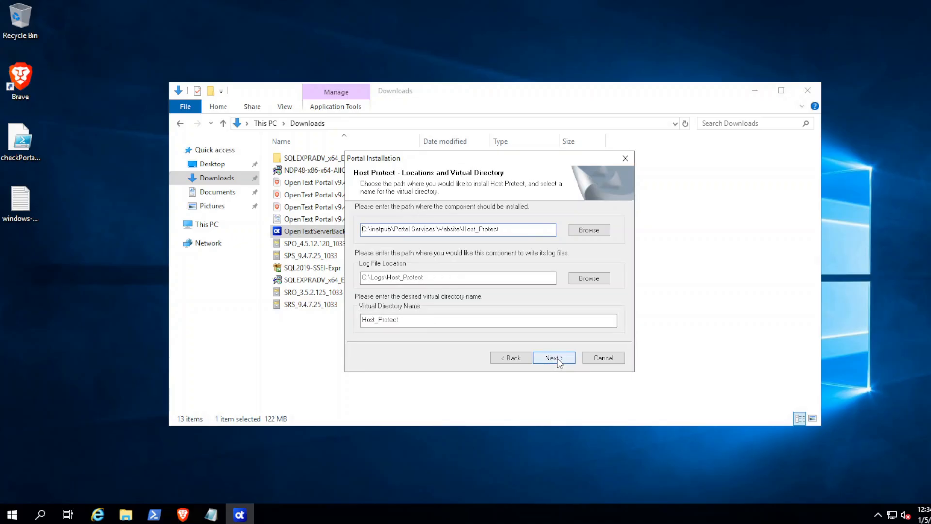
left_click(553, 357)
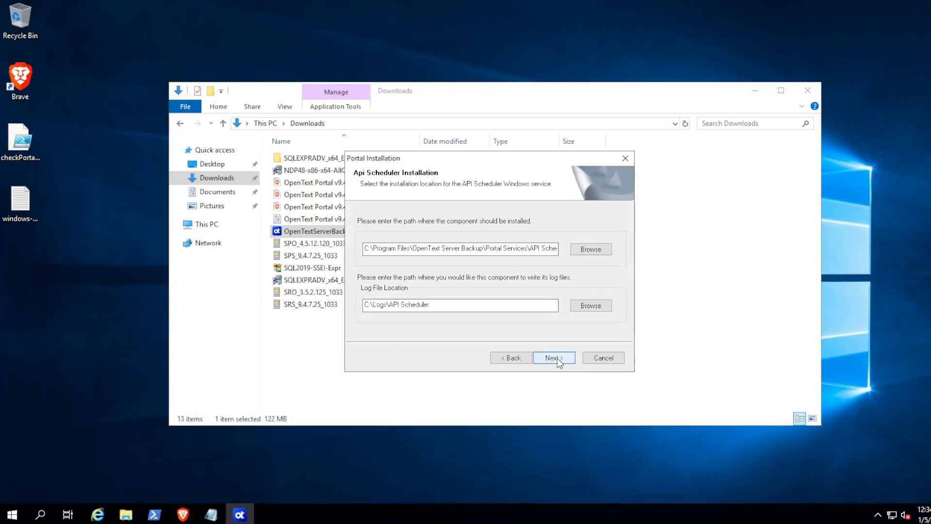
left_click(558, 360)
left_click(558, 360)
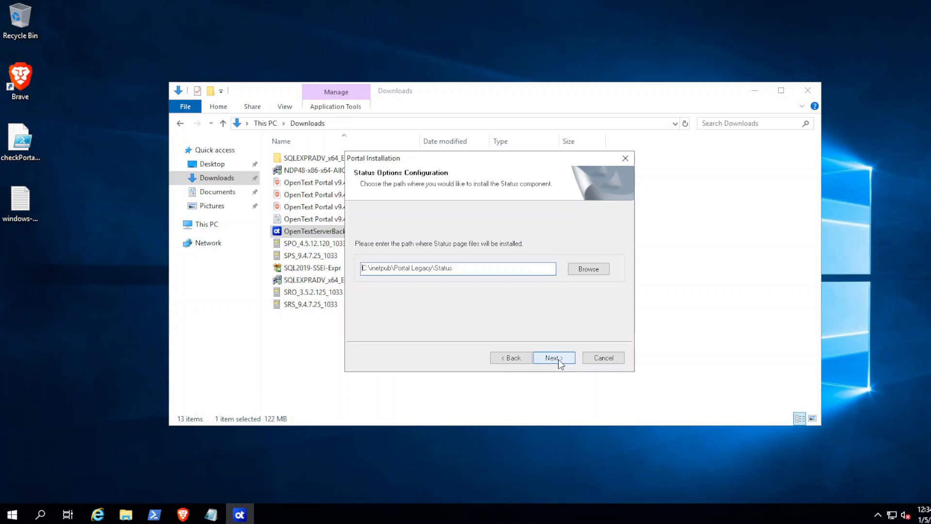
left_click(557, 360)
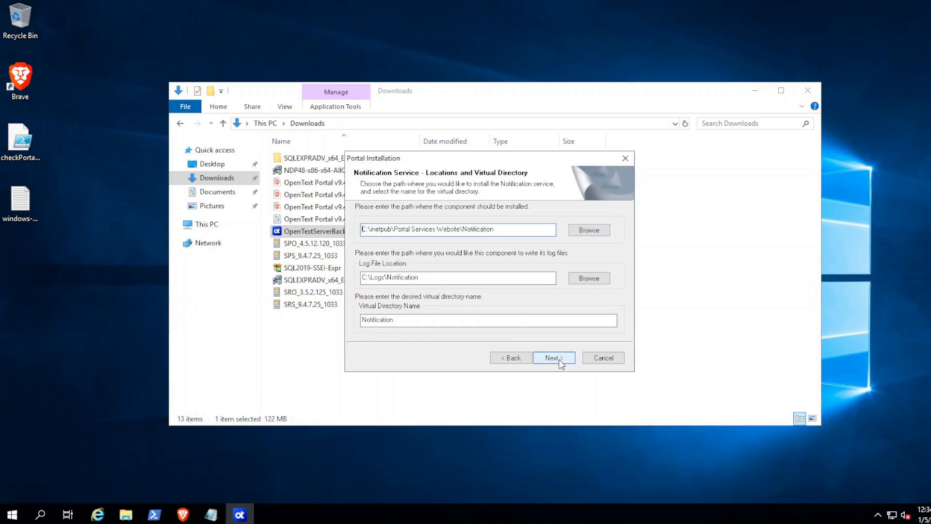
left_click(558, 360)
left_click(558, 360)
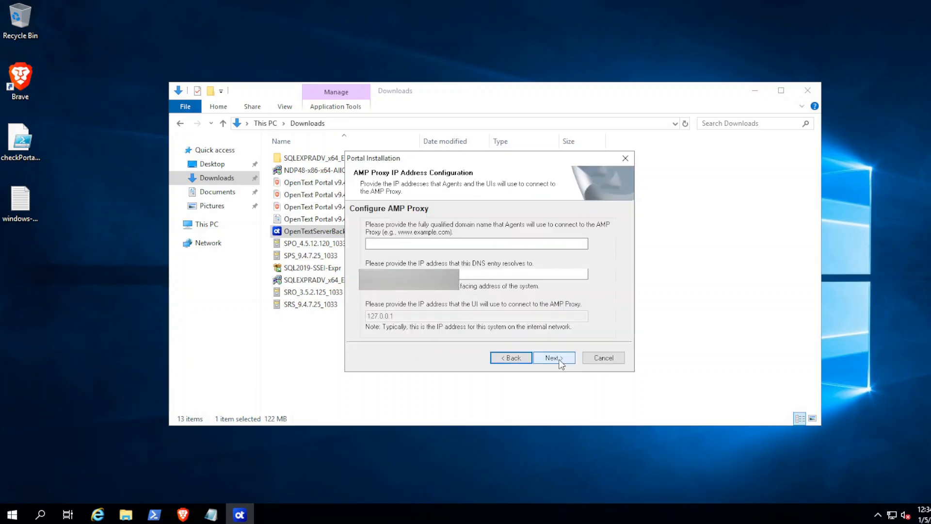
Step: Enter yt-portal.company.com as the AMP Proxy domain name
left_click(393, 244)
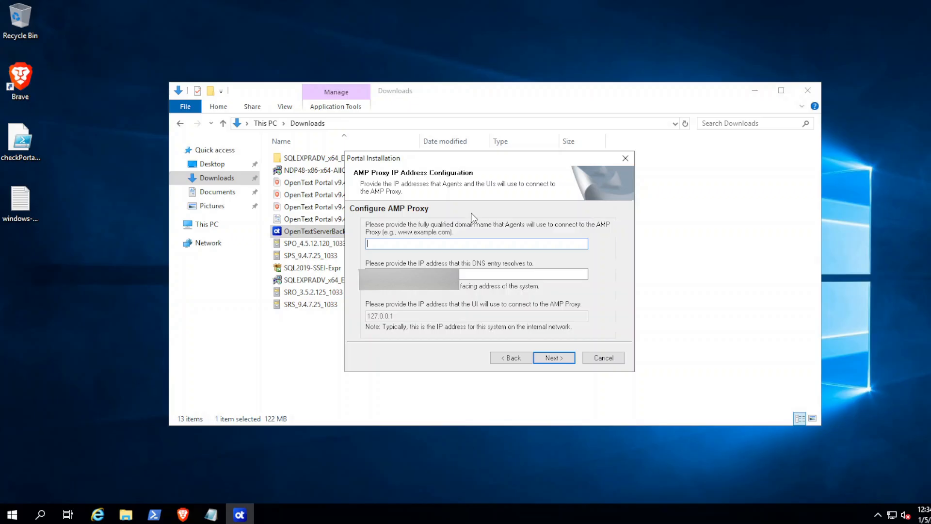
type("yt-portal-proxy.company.com")
key("BackSpace")
key("BackSpace")
key("BackSpace")
key("BackSpace")
key("BackSpace")
key("BackSpace")
key("BackSpace")
type(".")
left_click(443, 243)
Step: Accept the AMP Proxy configuration and the services path, then confirm starting the installation
left_click(556, 362)
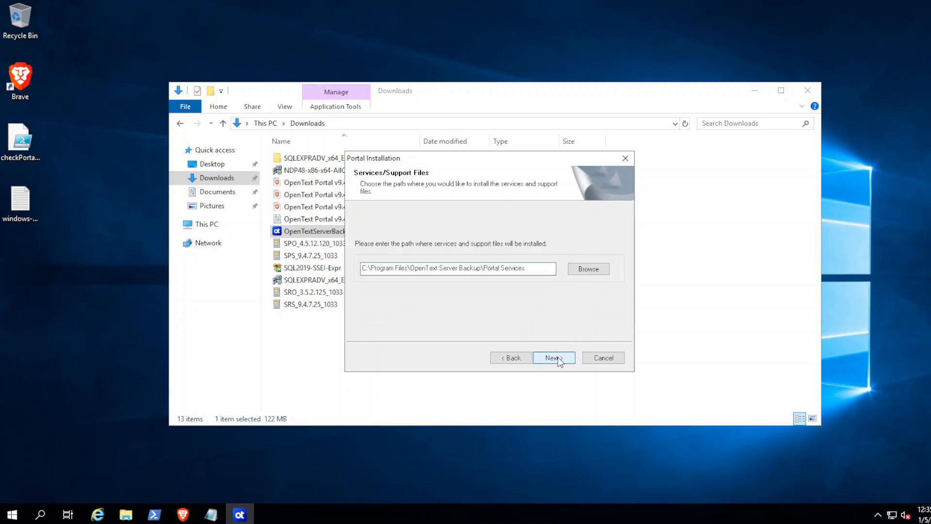
left_click(555, 358)
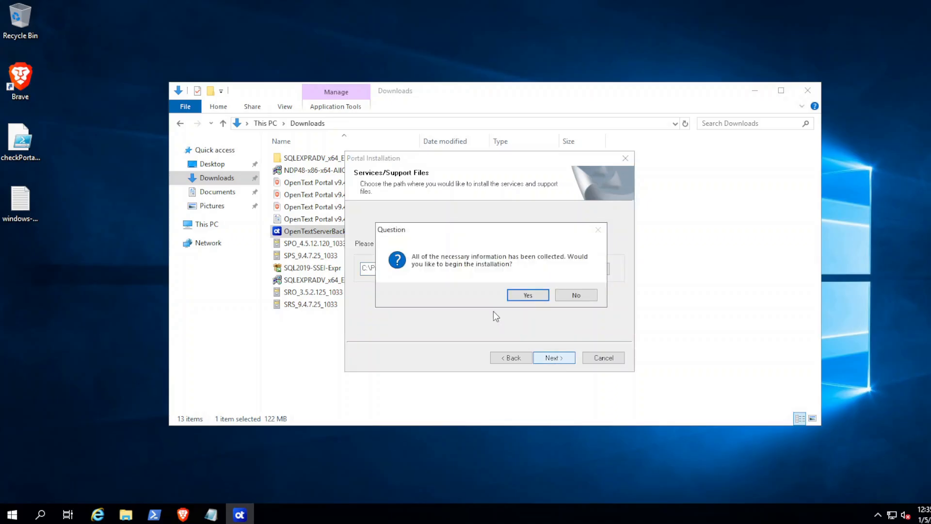
left_click(528, 296)
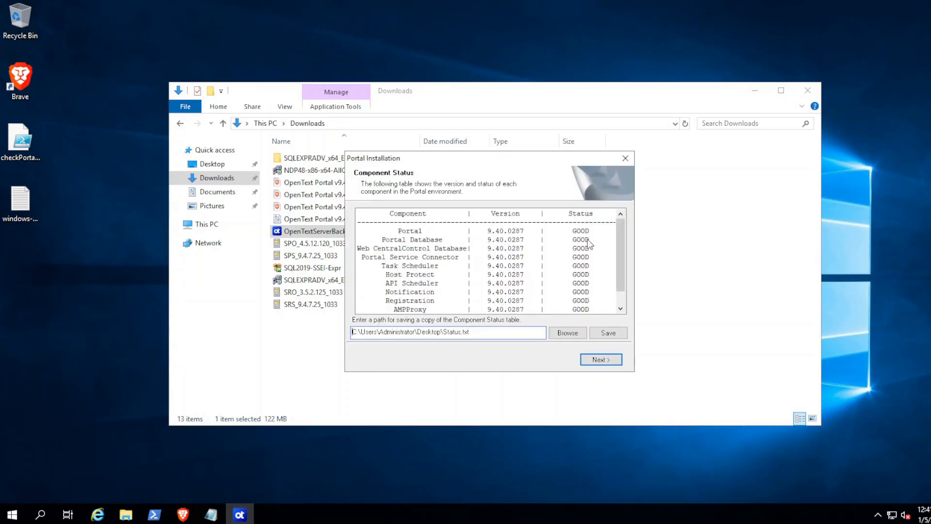
Step: Save the component status table as Status.txt on the Desktop
left_click_drag(620, 228, 620, 242)
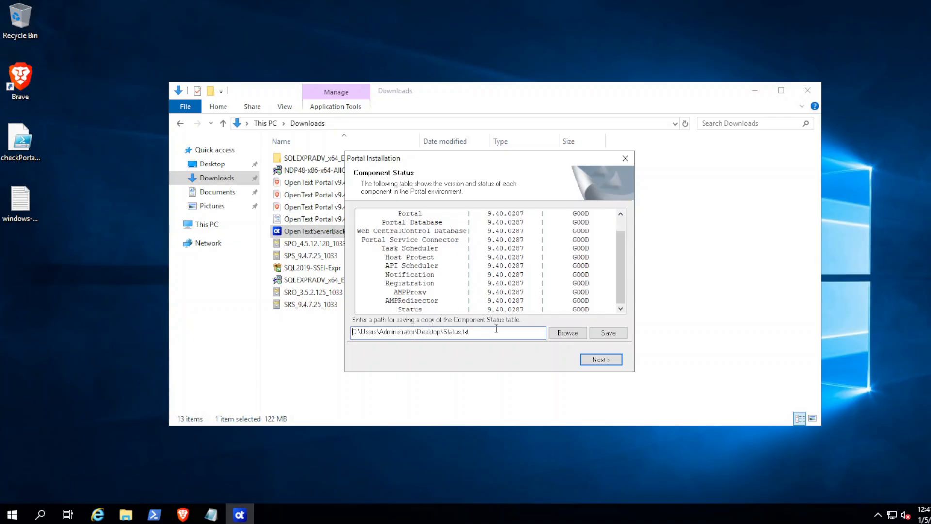
left_click_drag(495, 228, 536, 298)
left_click(556, 275)
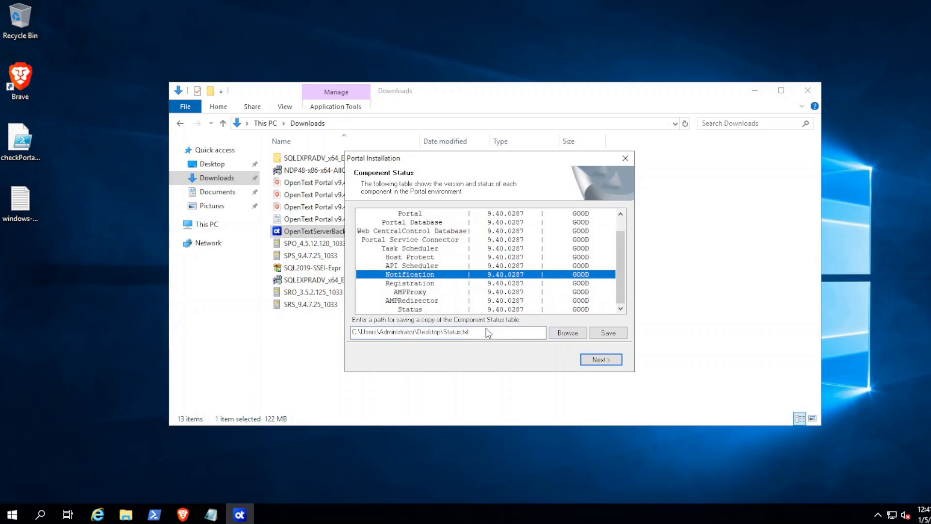
left_click(607, 333)
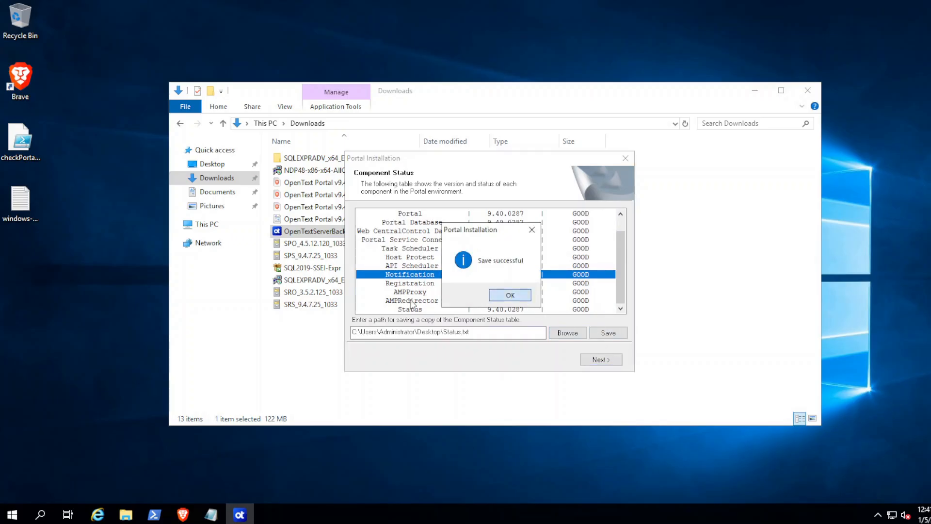
key("Return")
Step: Review Status.txt in Notepad, close it, and continue to the Installation Successful page
double_click(19, 269)
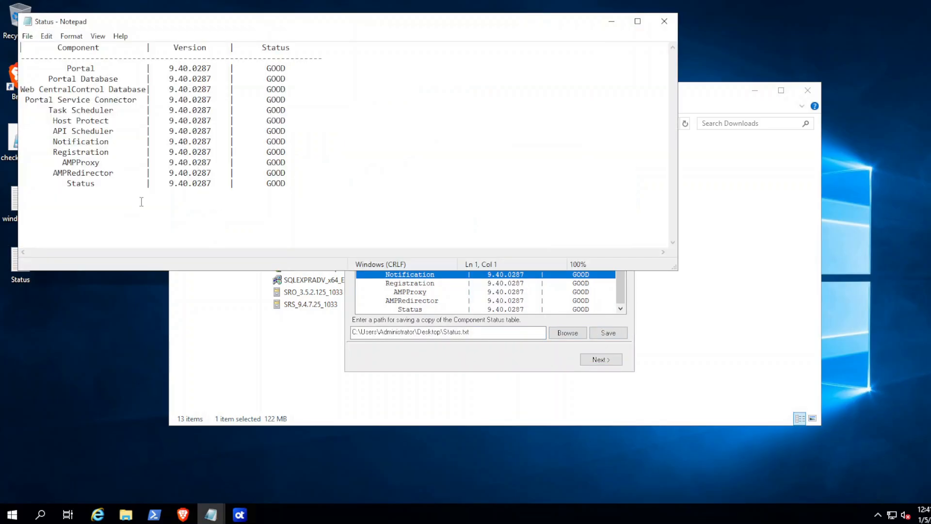
left_click_drag(315, 184, 24, 46)
left_click(407, 141)
left_click(664, 21)
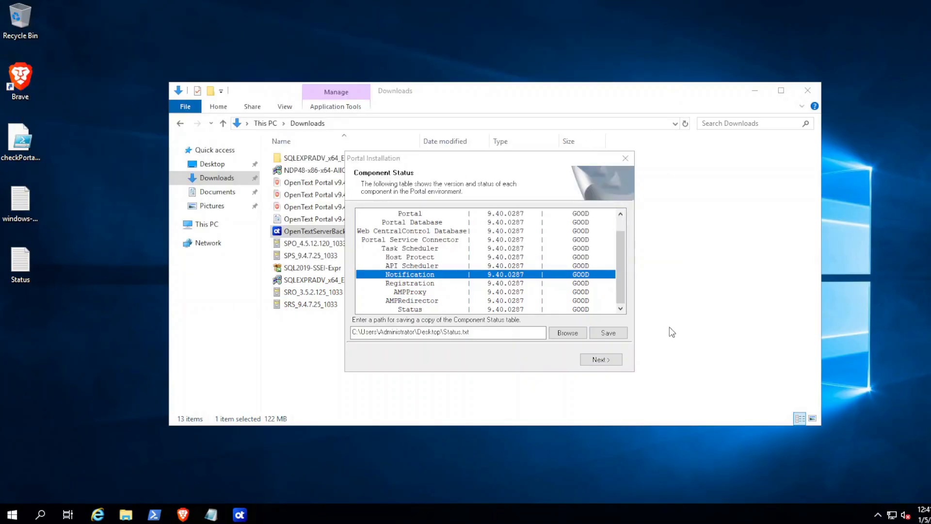
left_click(606, 363)
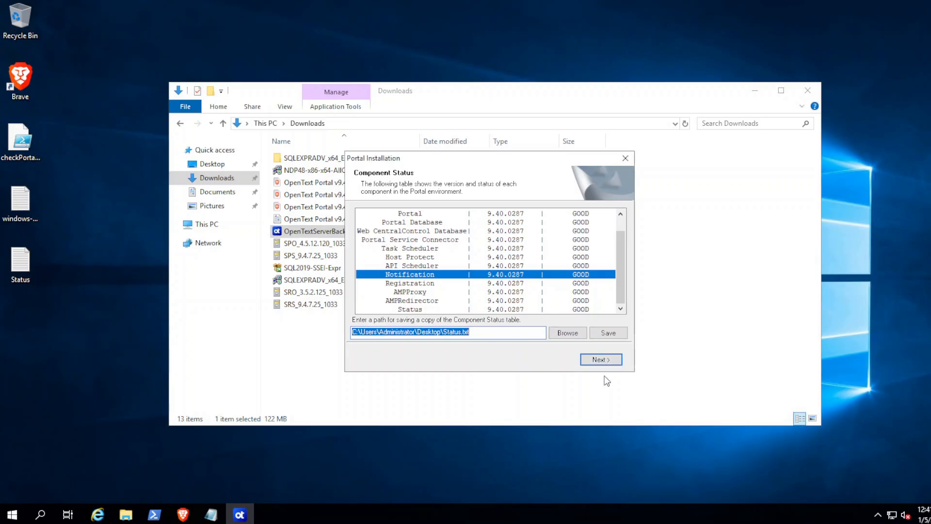
left_click(602, 361)
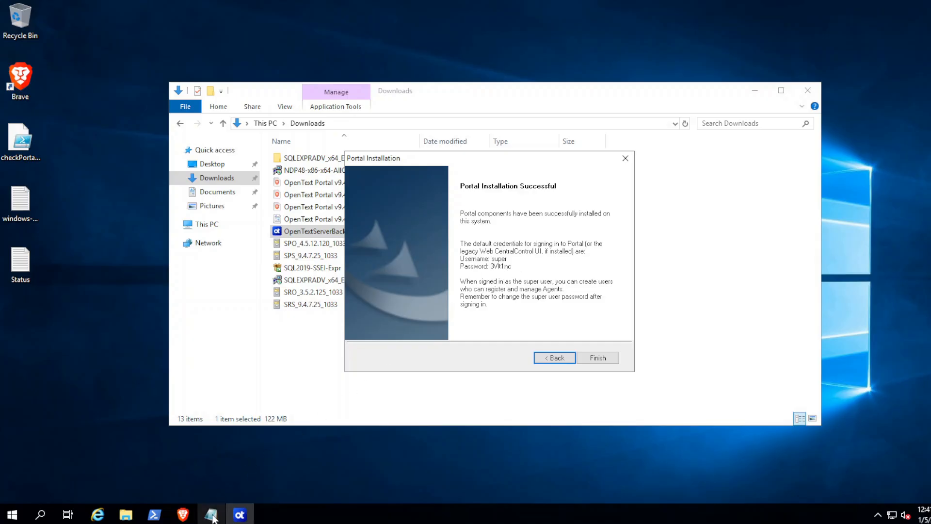
Step: Start a new Notepad note and type the default super-user password into it
mouse_move(214, 517)
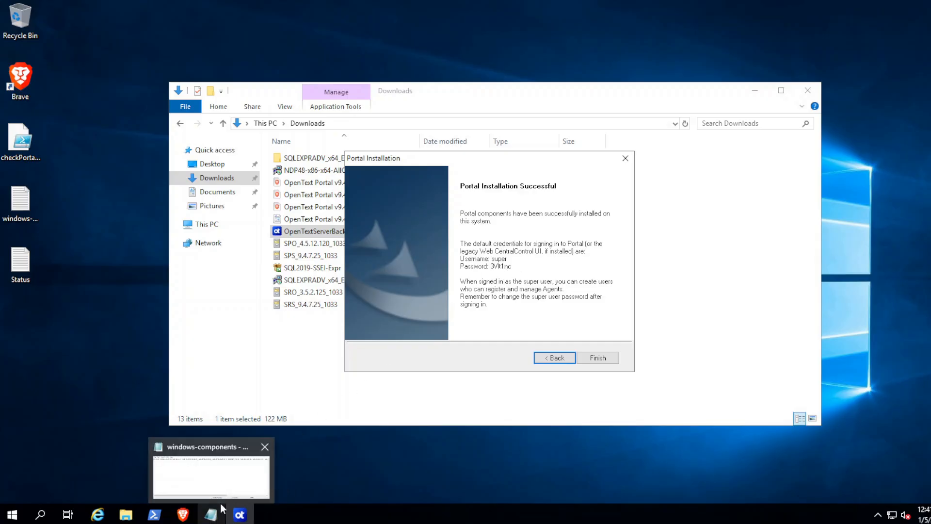
right_click(213, 514)
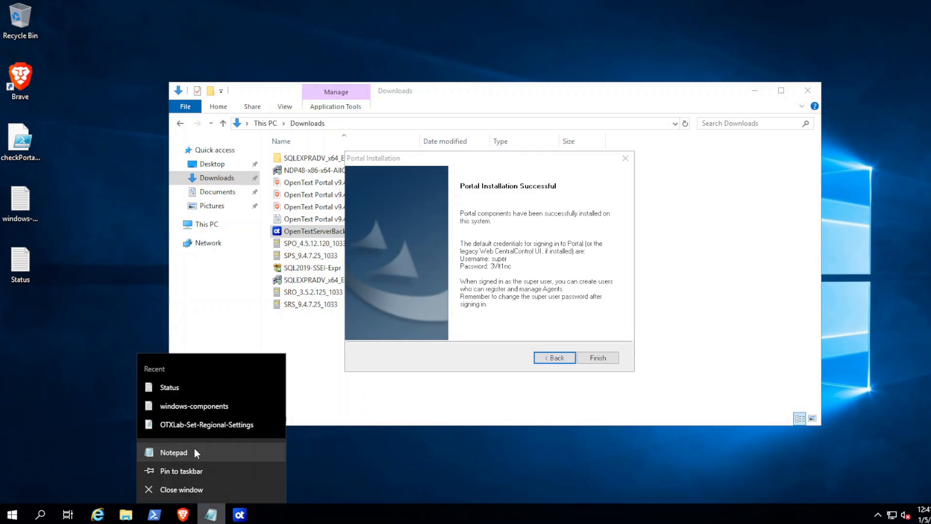
left_click(173, 453)
type("3")
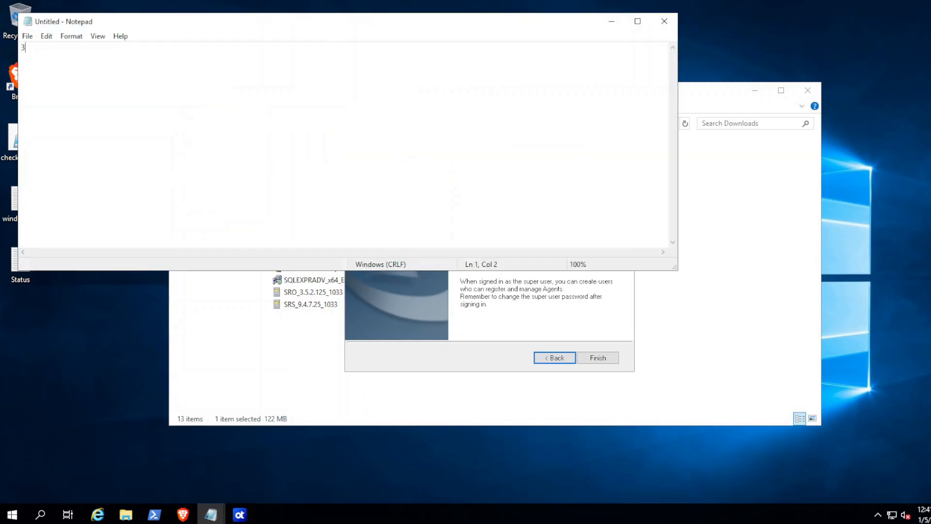
type("V1t1nc")
Step: Finish the installation, acknowledge the encrypted-information warning, and agree to open the Portal sign-in page
left_click(516, 339)
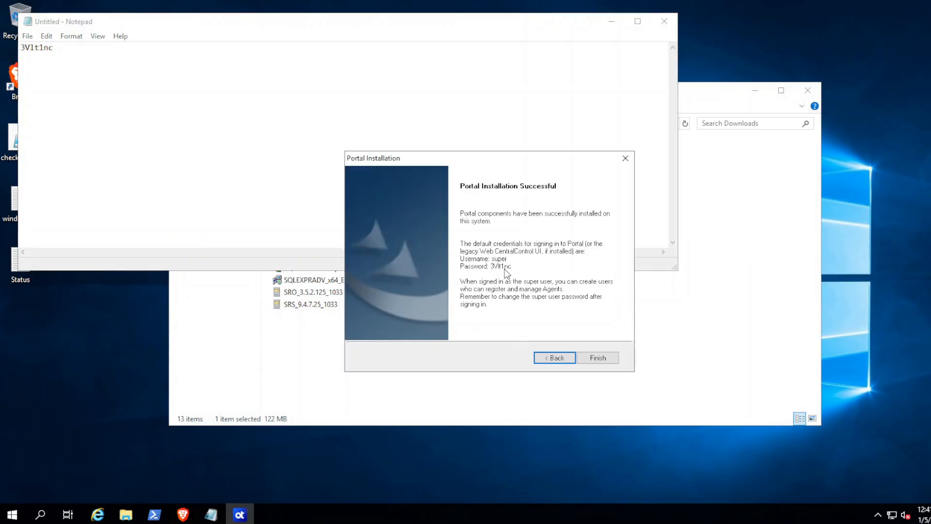
left_click(592, 359)
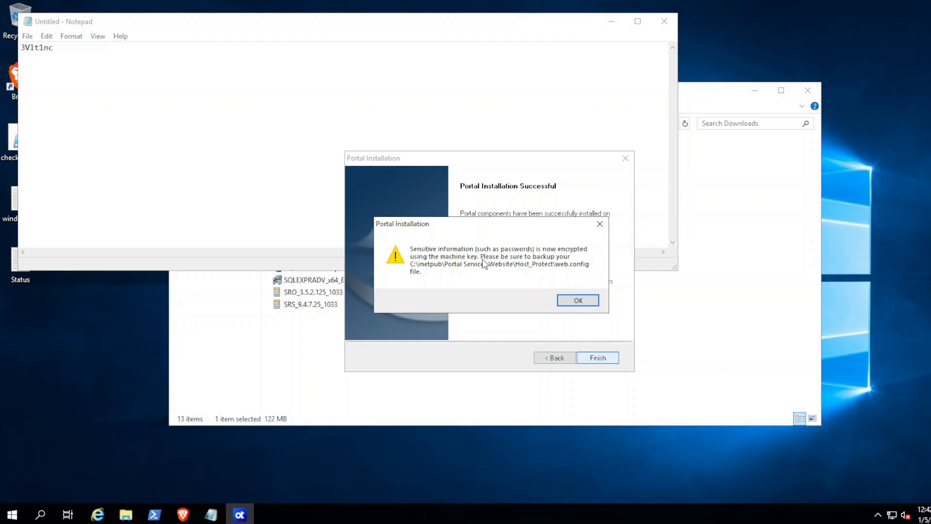
left_click(580, 302)
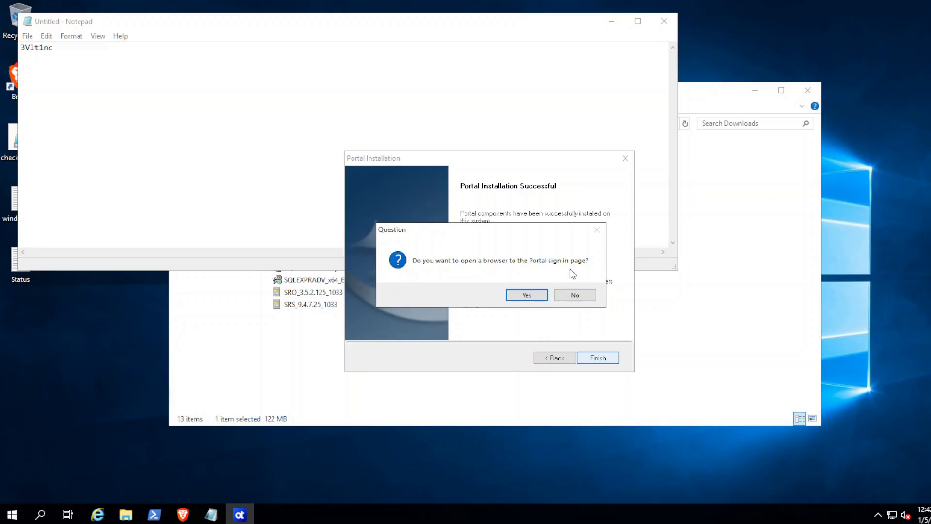
left_click(527, 295)
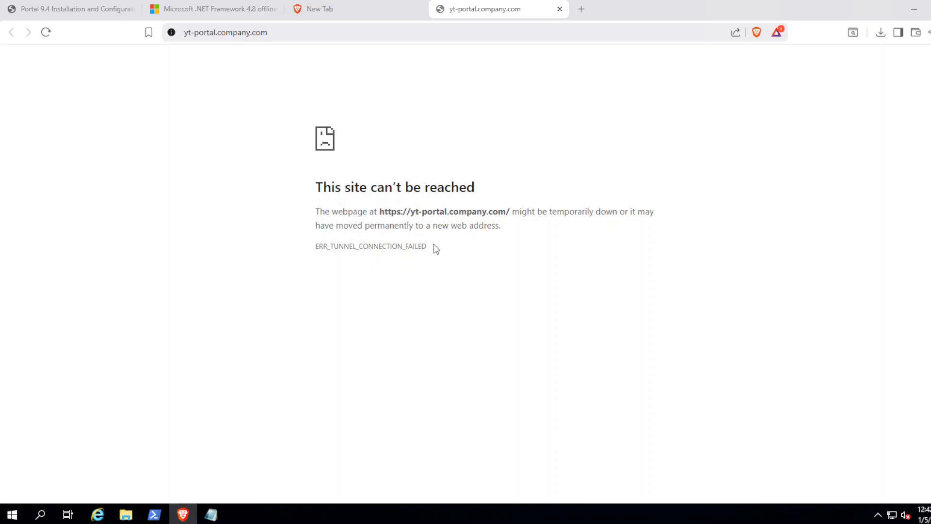
Step: Close Brave's empty New Tab and launch IIS Manager via an 'iis' Start search
left_click_drag(428, 247, 306, 251)
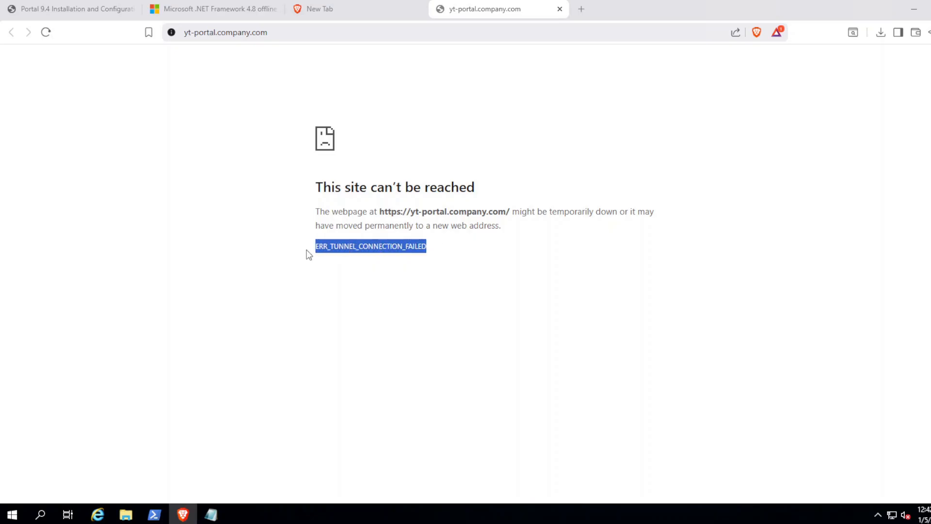
left_click(451, 257)
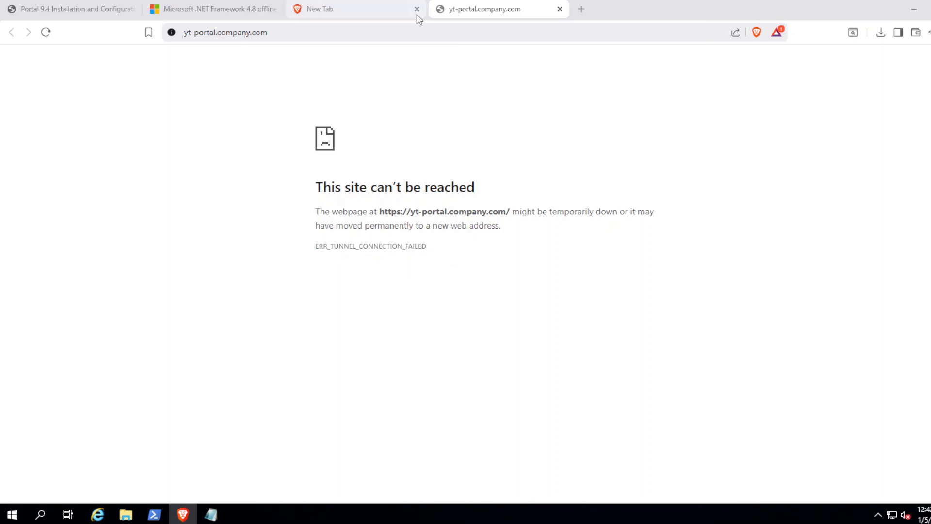
left_click(417, 9)
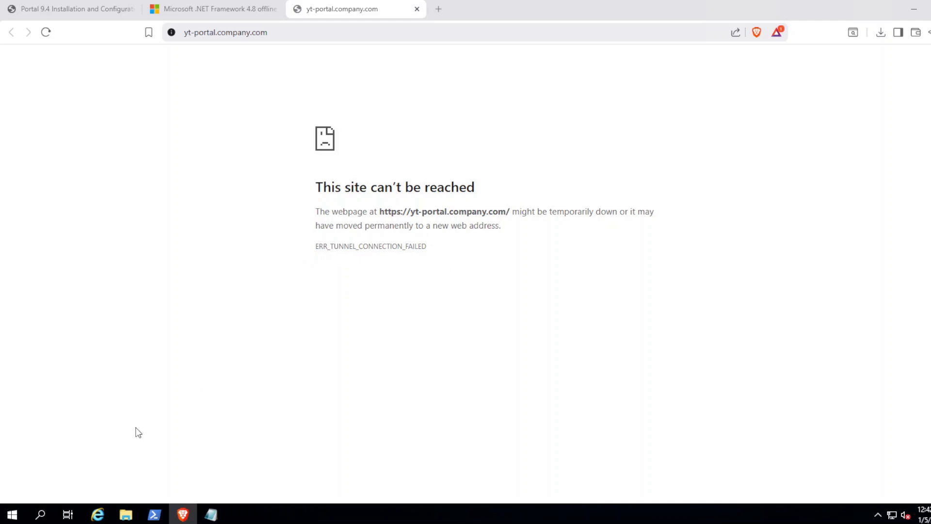
left_click(12, 514)
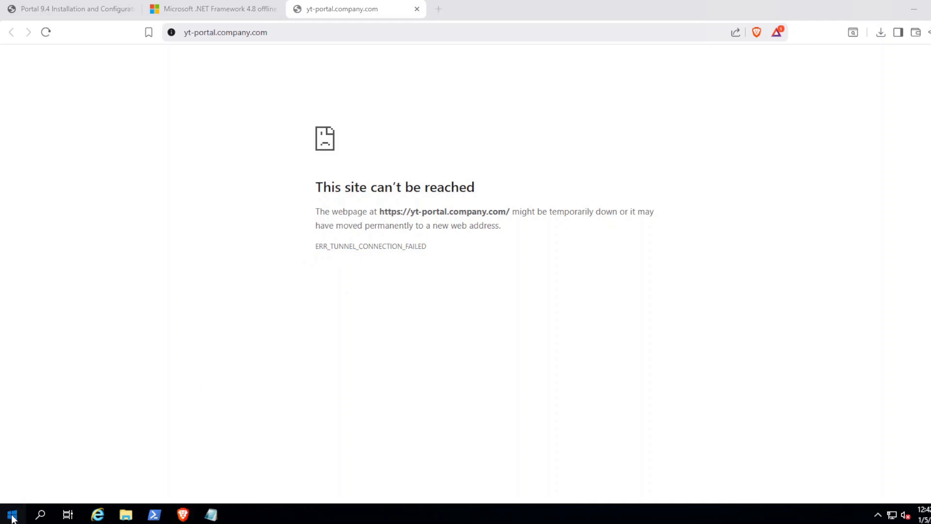
type("iis")
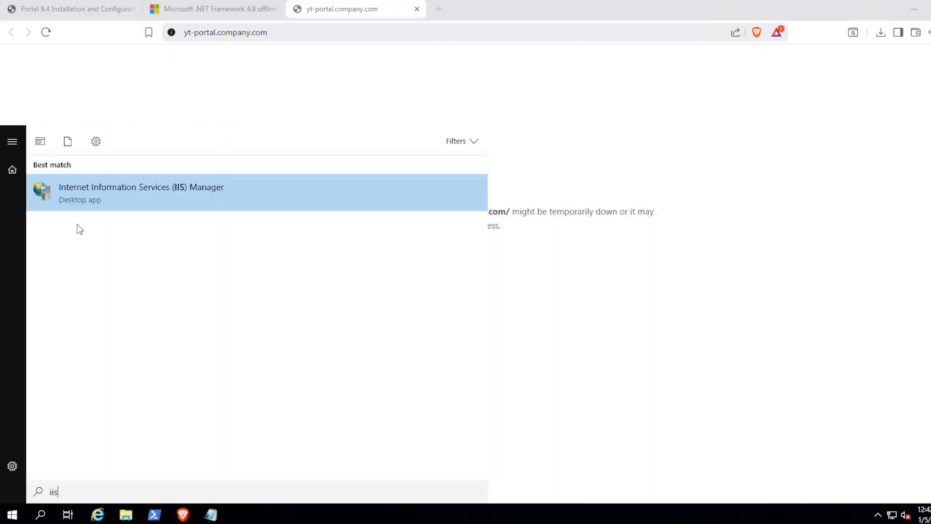
left_click(101, 195)
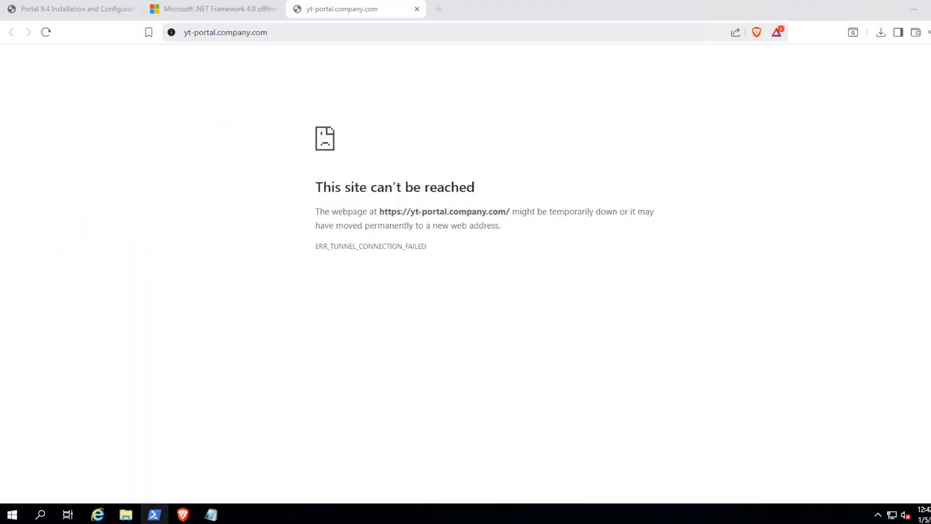
Step: Rerun the .\checkPortal940PreReq.ps1 prerequisite check in PowerShell
key("alt+Tab")
key("Return")
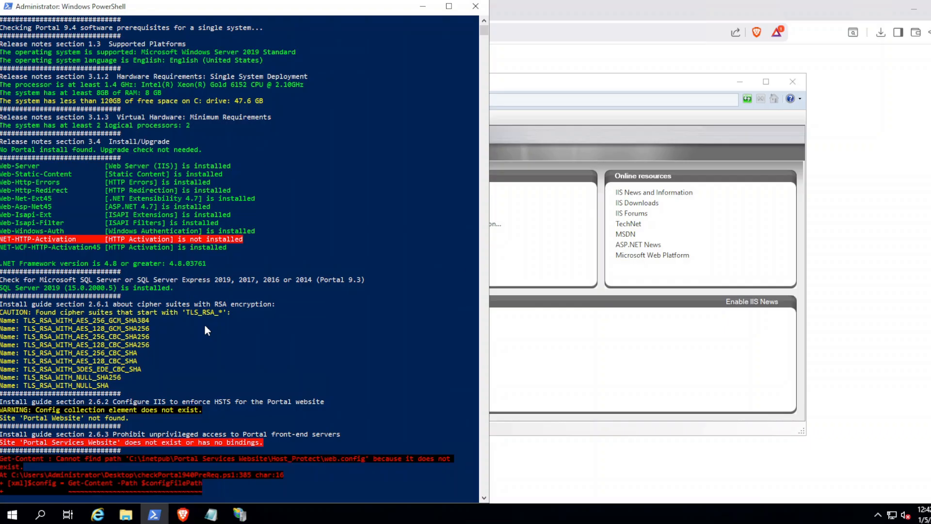
key("Up")
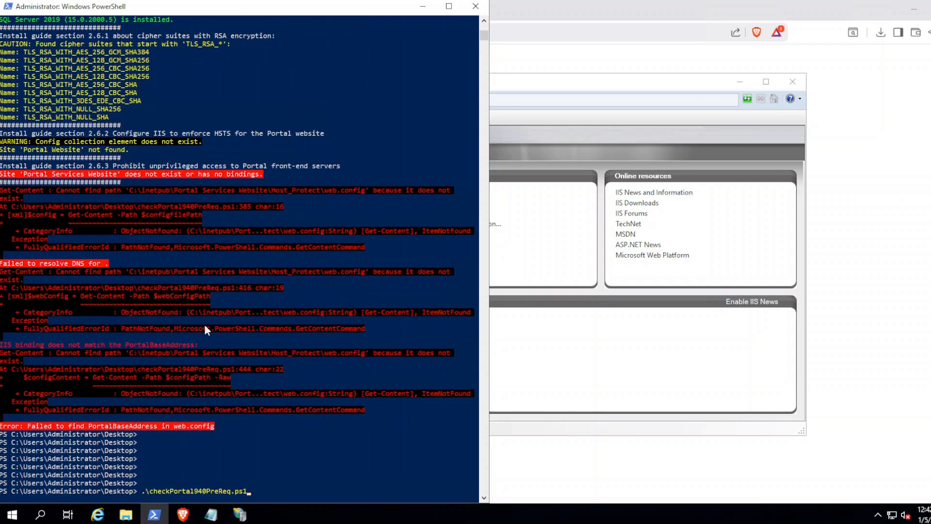
key("Return")
left_click(577, 81)
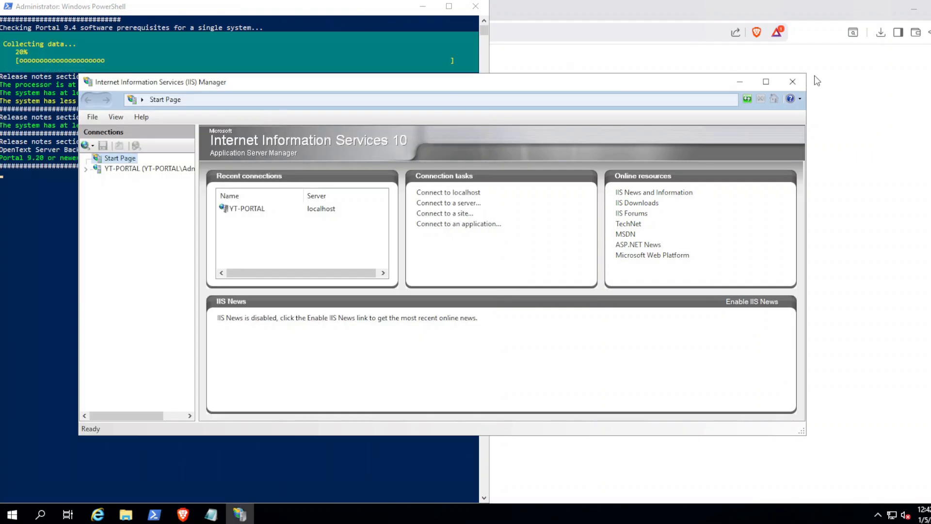
Step: Maximize IIS Manager and open Server Certificates for the YT-PORTAL server
left_click(766, 81)
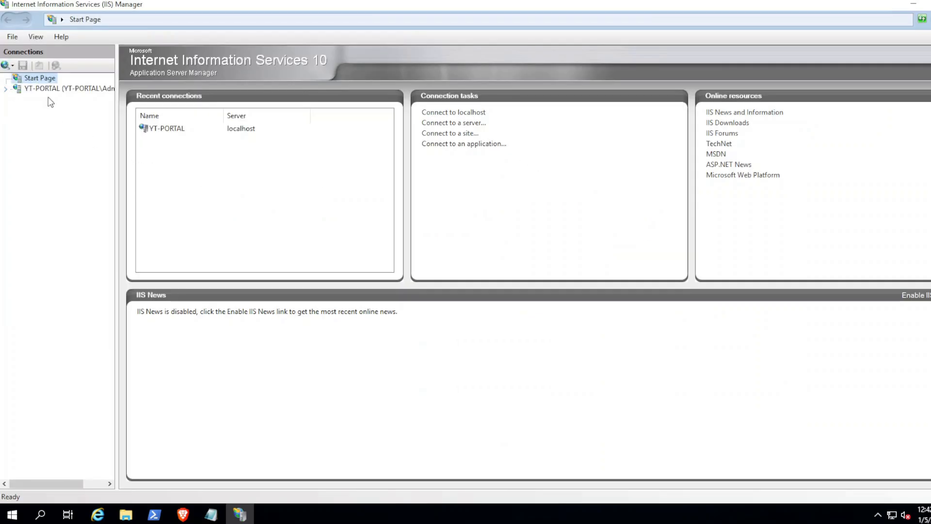
left_click(54, 88)
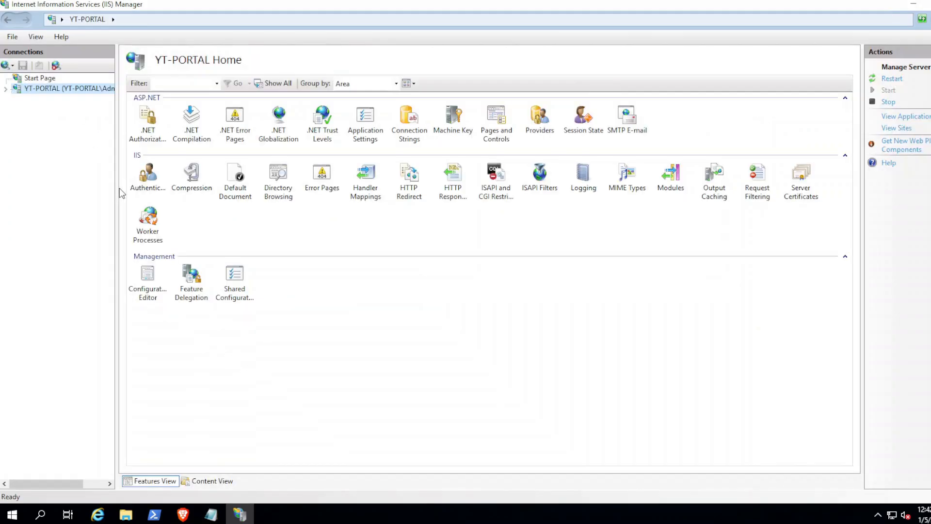
left_click_drag(118, 192, 199, 191)
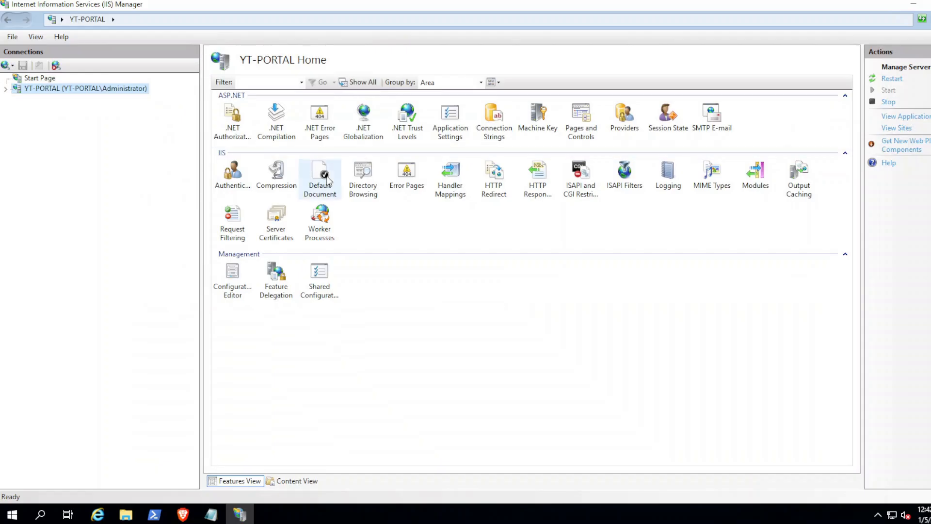
left_click(286, 238)
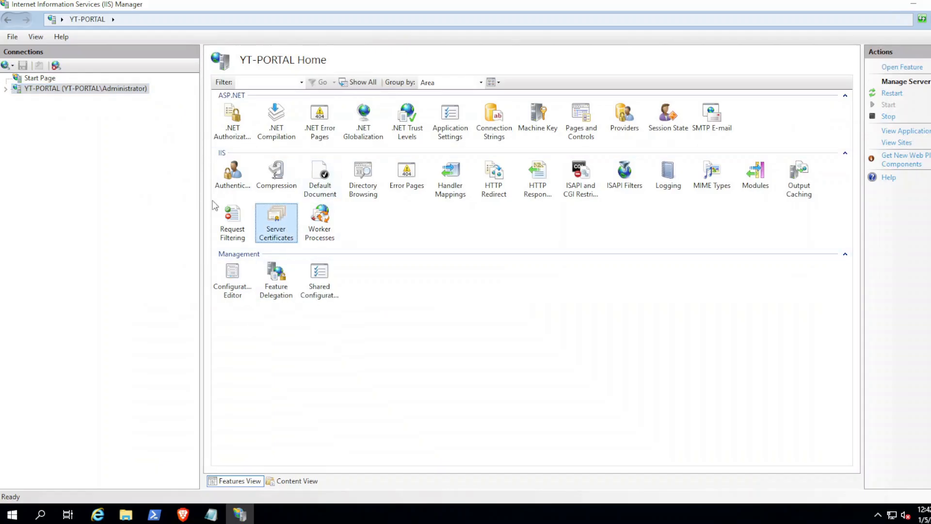
double_click(276, 219)
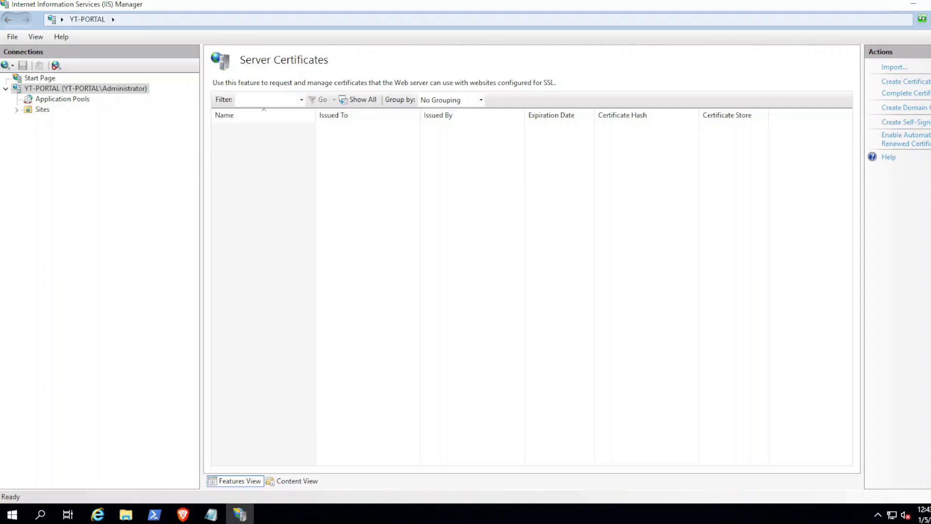
Step: Create a self-signed certificate with friendly name YT26 in the Personal store
left_click(905, 122)
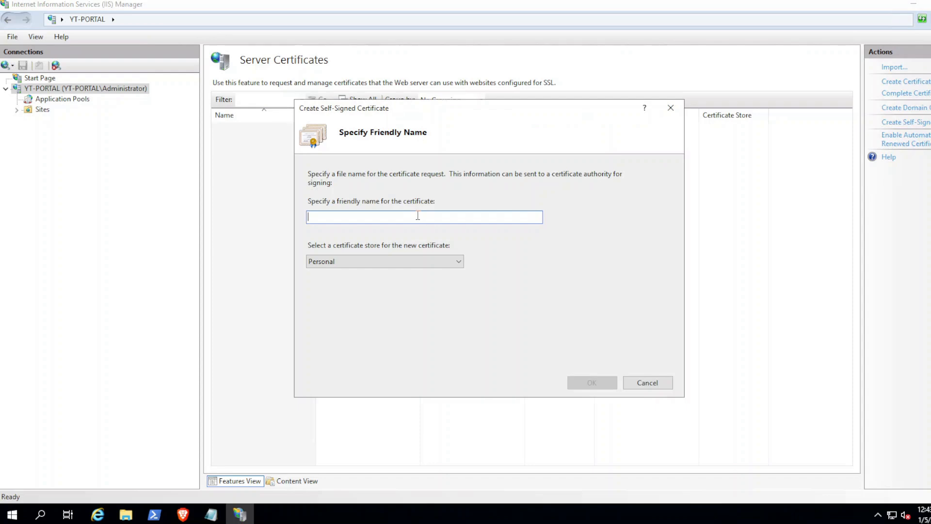
type("YT")
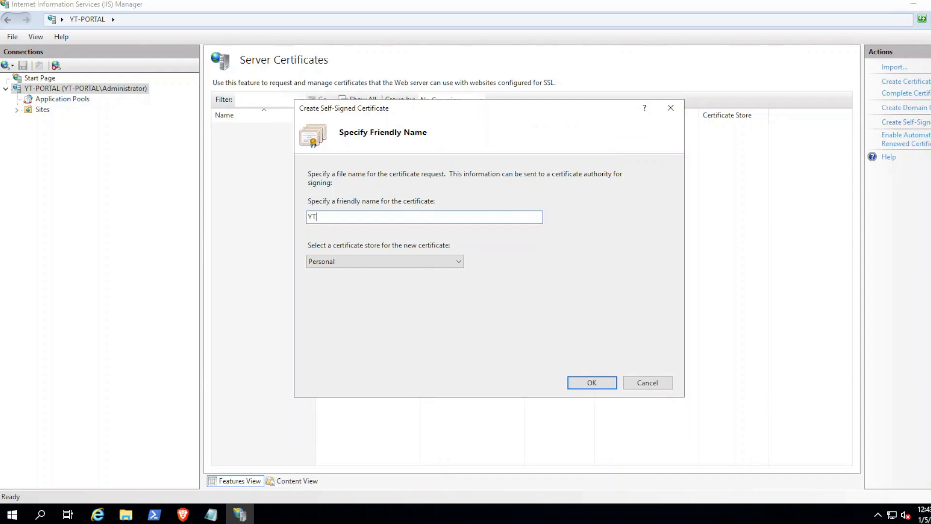
type("26")
left_click(597, 381)
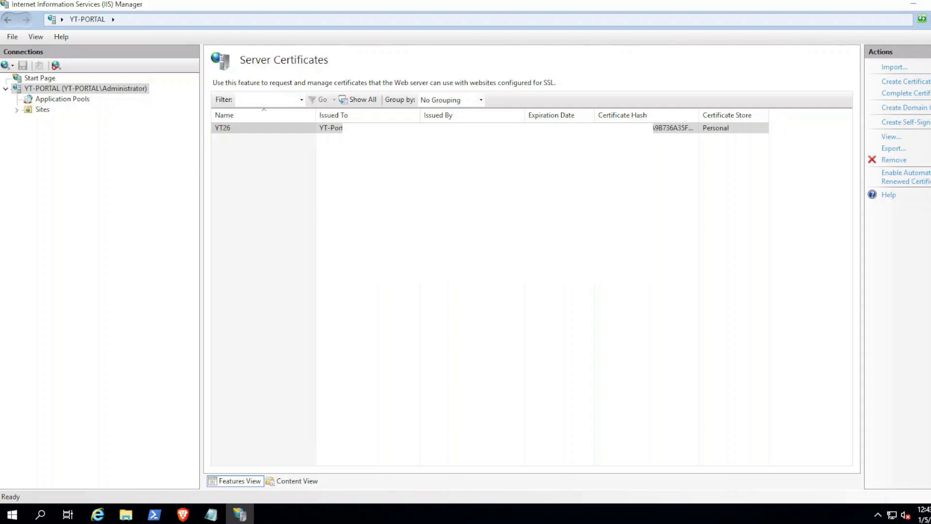
Step: Expand Sites and open the Portal Website's site bindings
left_click(16, 110)
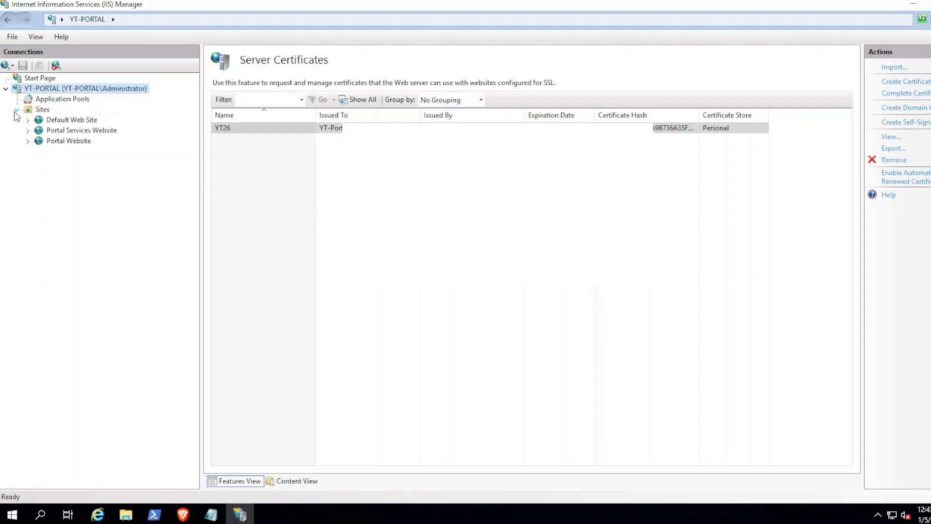
left_click(63, 131)
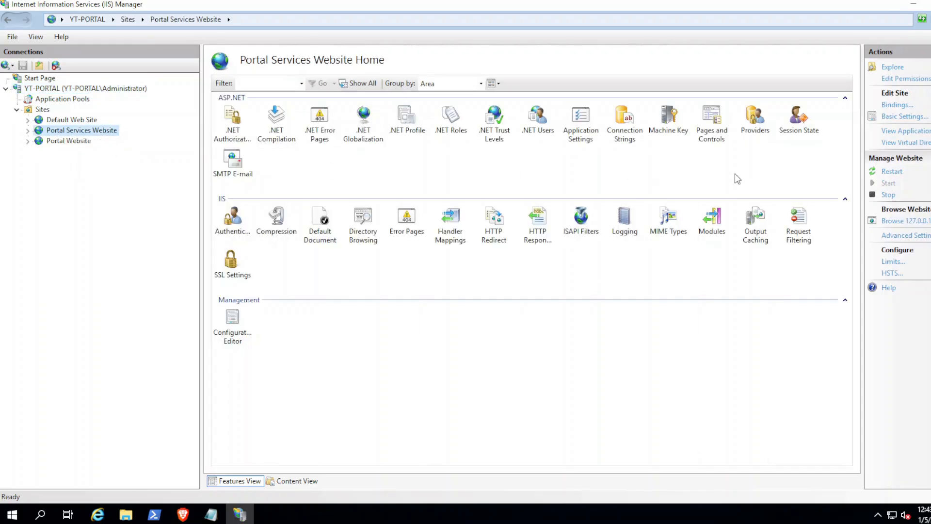
left_click(73, 141)
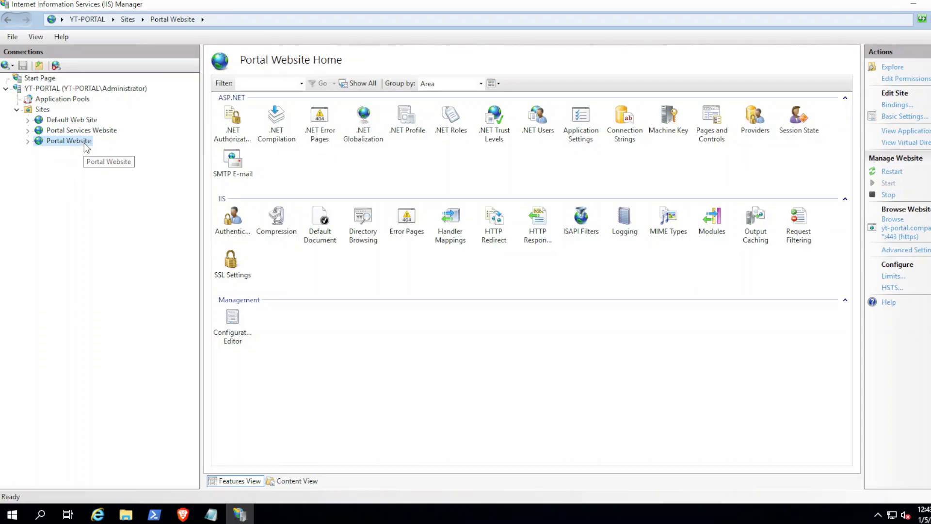
left_click(887, 107)
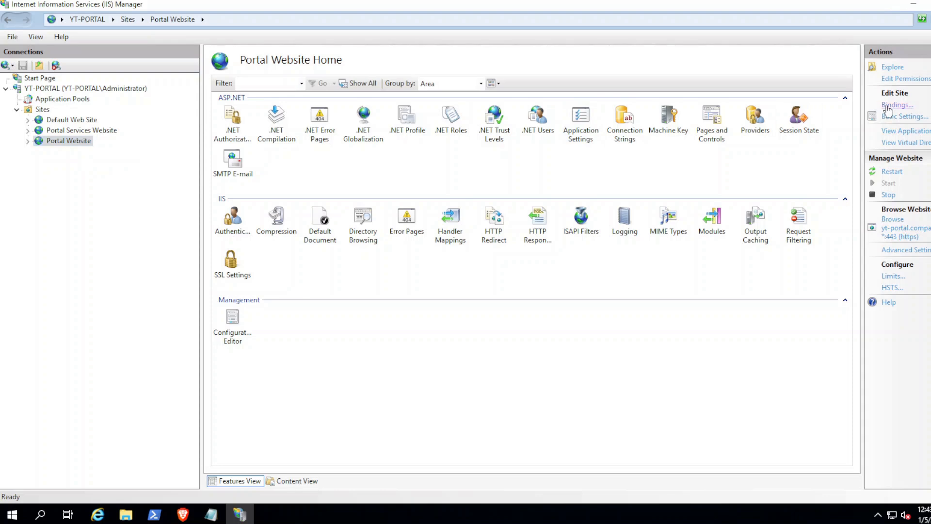
Step: Set the https binding on port 443 to use the YT26 SSL certificate
left_click(366, 186)
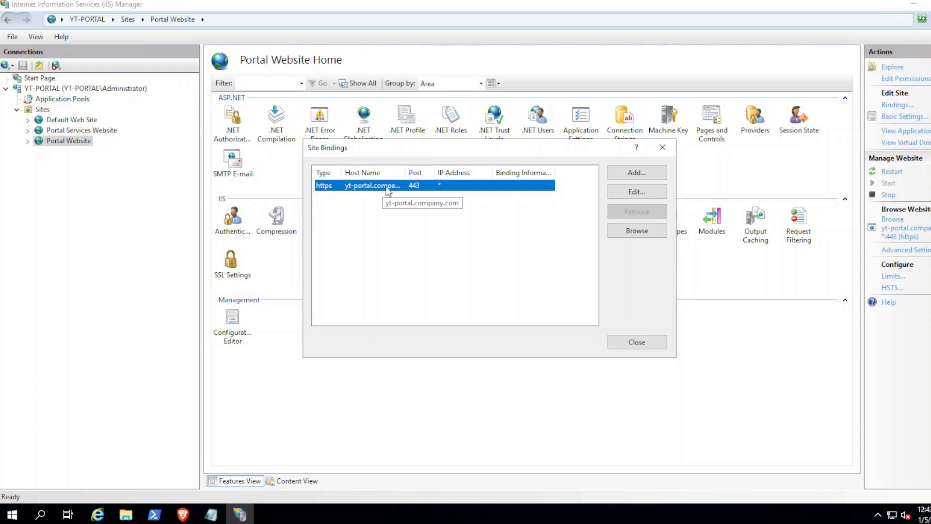
left_click(621, 192)
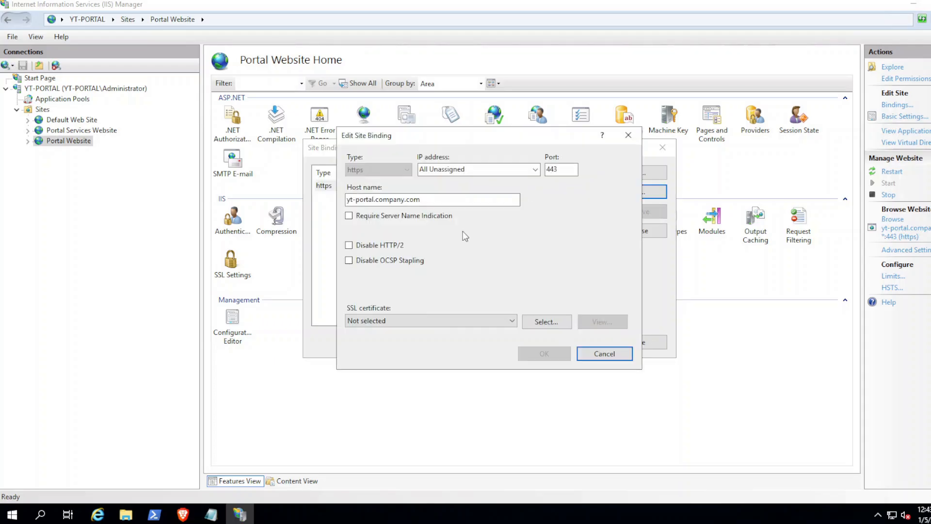
left_click(373, 320)
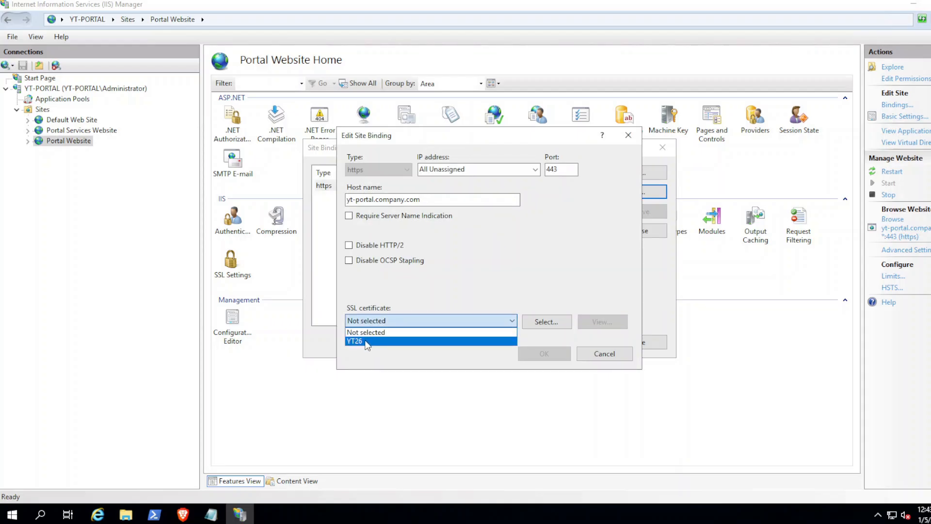
left_click(367, 342)
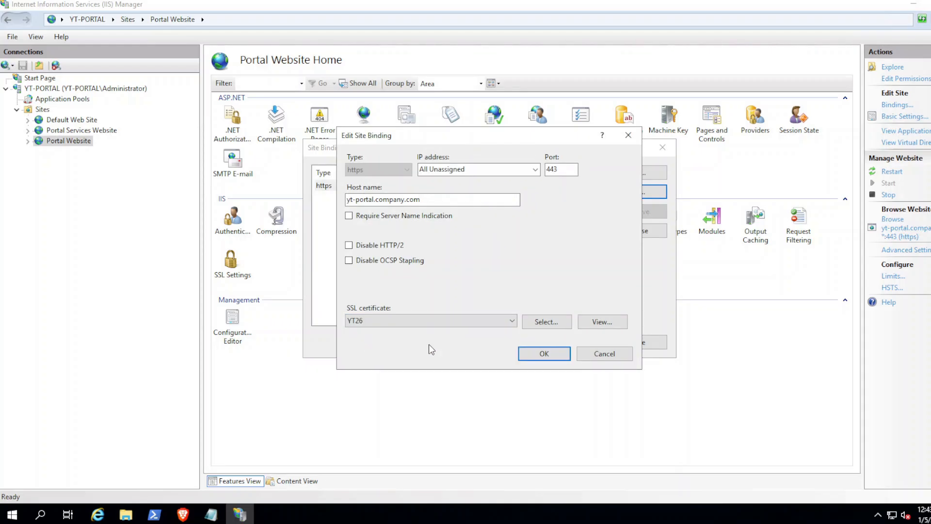
left_click(538, 353)
left_click(628, 342)
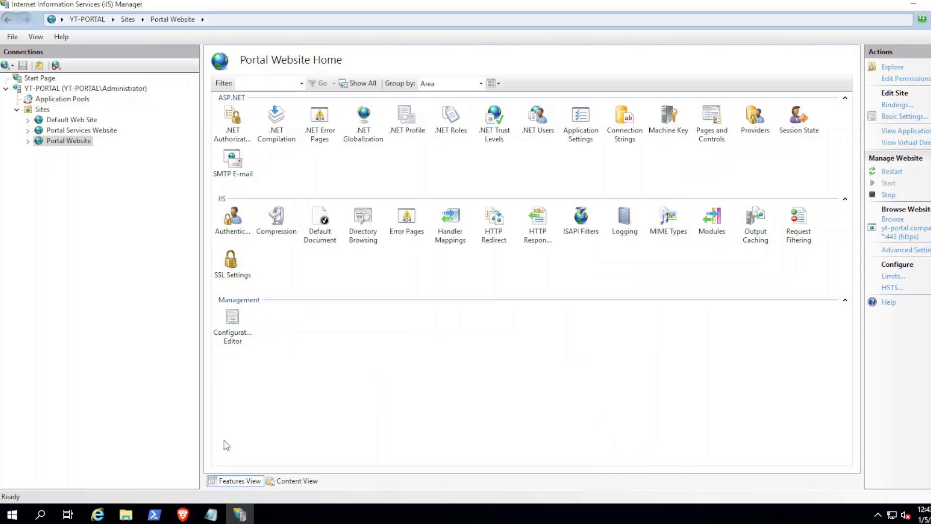
left_click(187, 515)
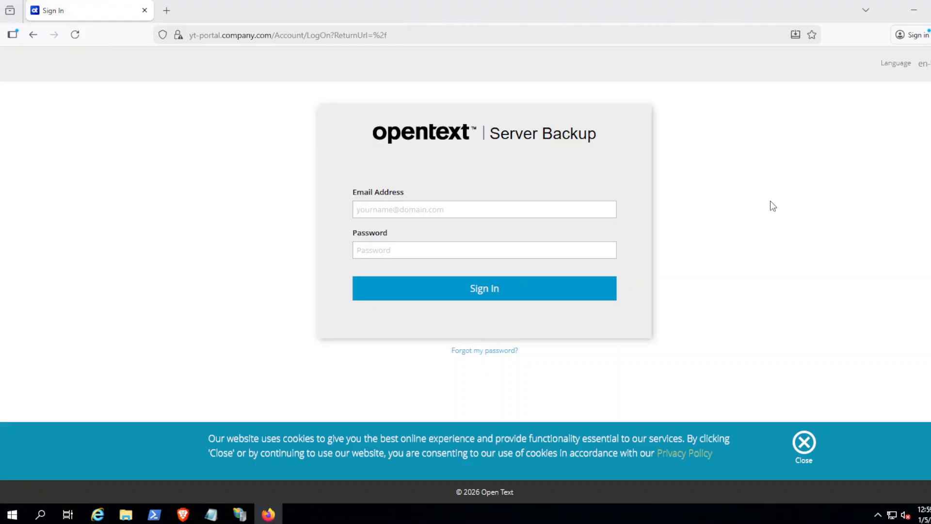
Step: Sign in to the portal with the super user's e-mail and default password
left_click(523, 209)
type("super")
key("Tab")
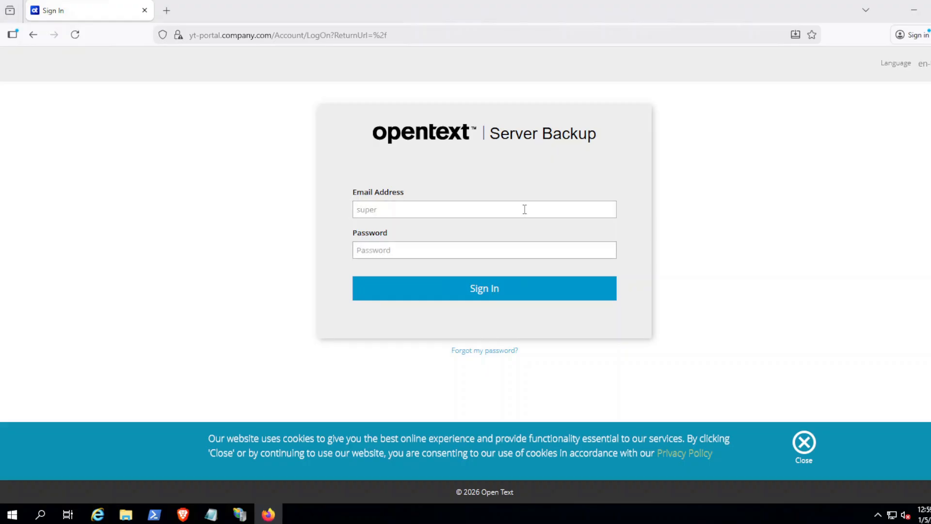
type("••••••")
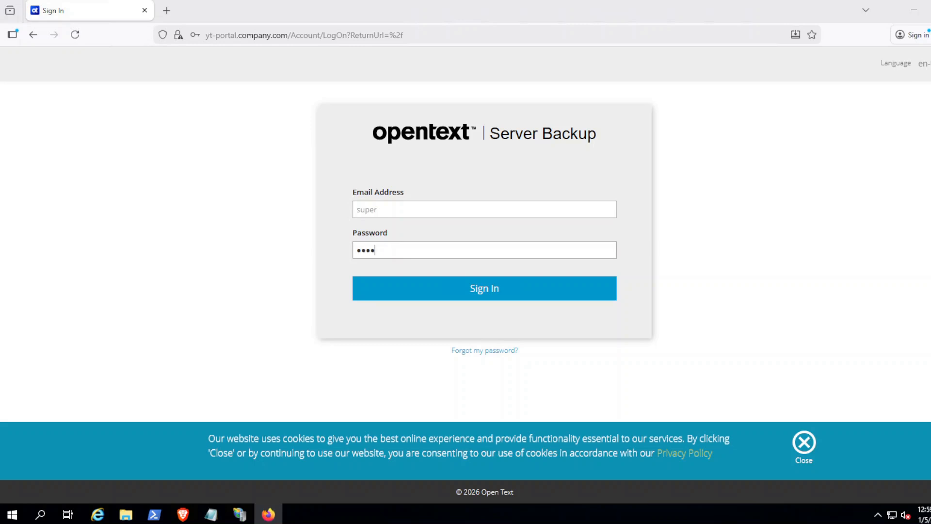
type("•")
key("Return")
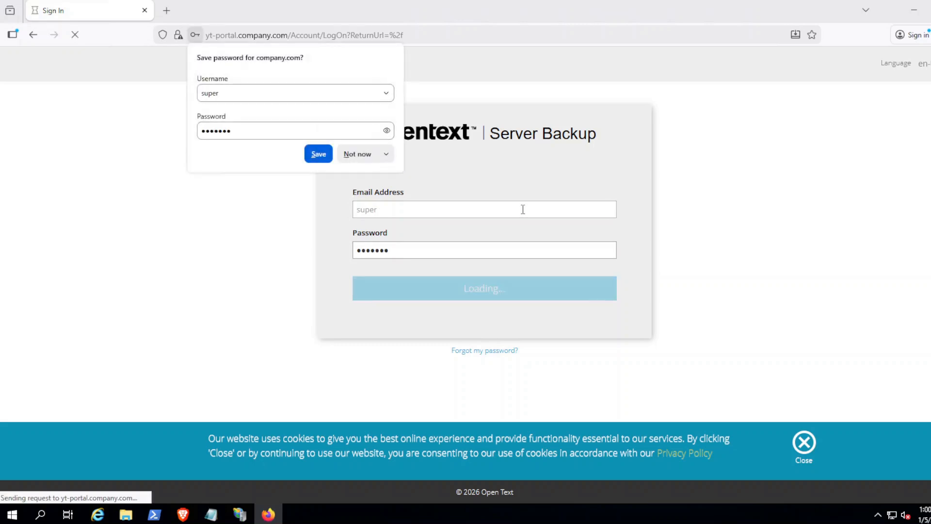
left_click(272, 222)
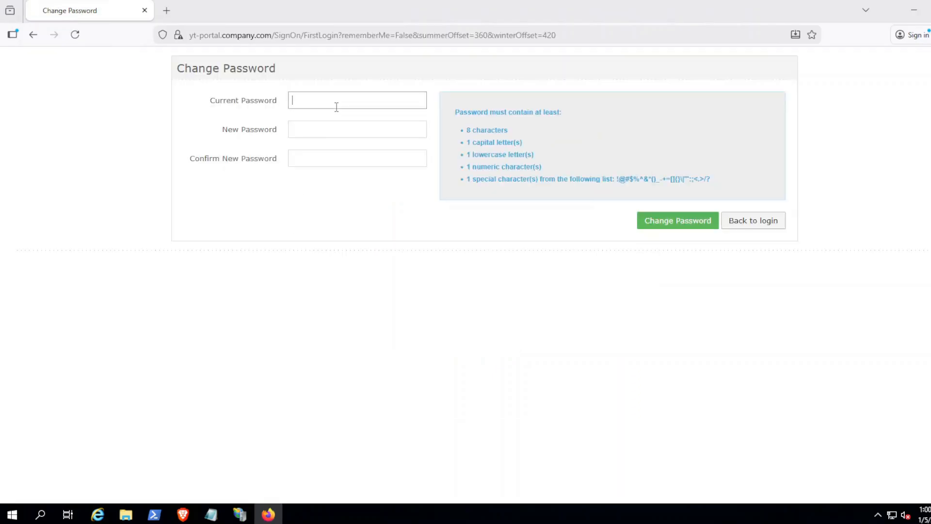
Step: Change the admin password by entering the current, new, and confirmed new passwords
type("•")
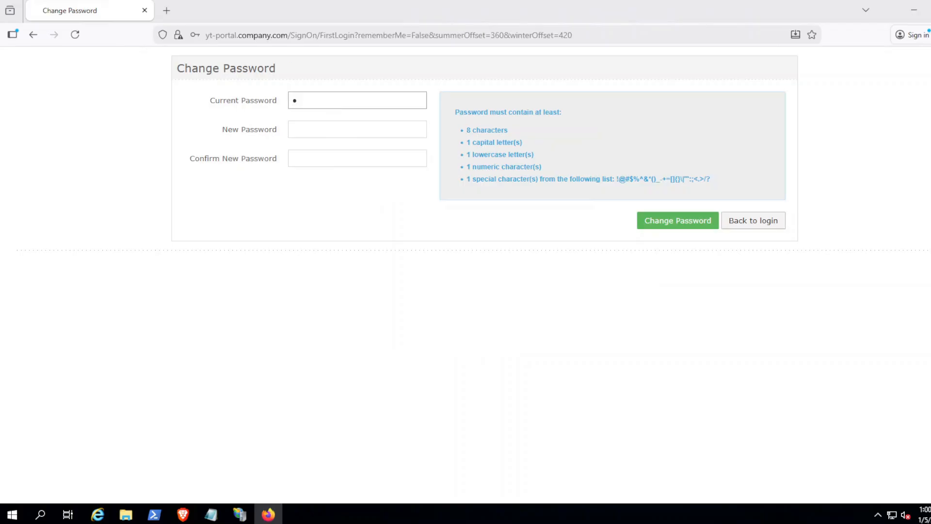
type("••••••")
key("Tab")
type("•••")
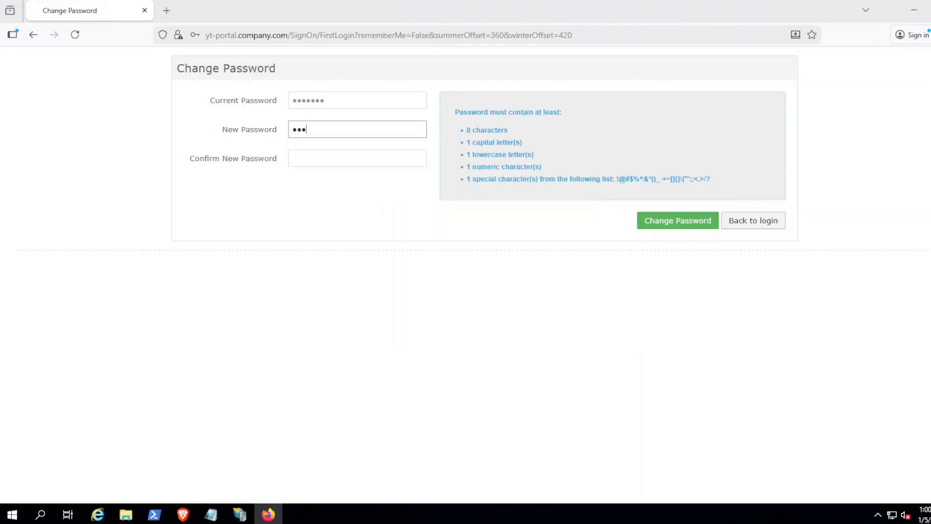
type("•••••••")
key("Tab")
type("••")
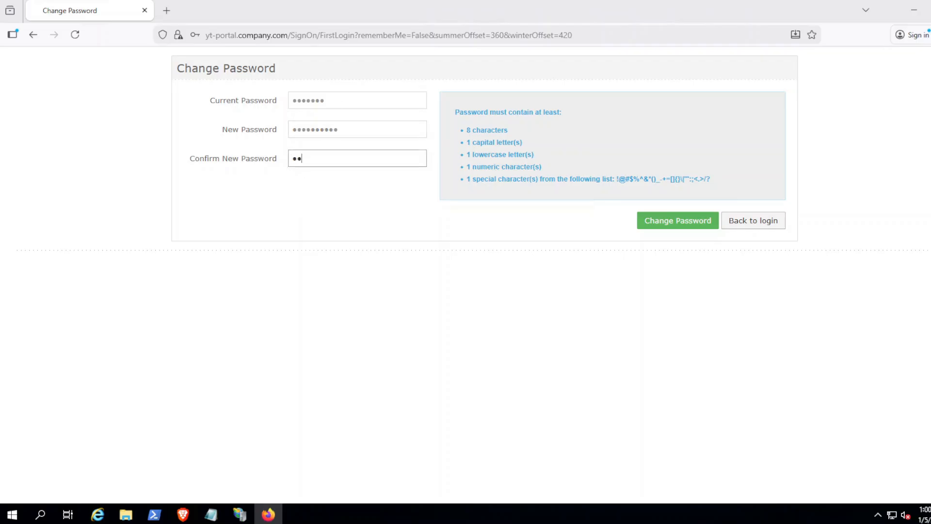
type("••••••••")
left_click(645, 221)
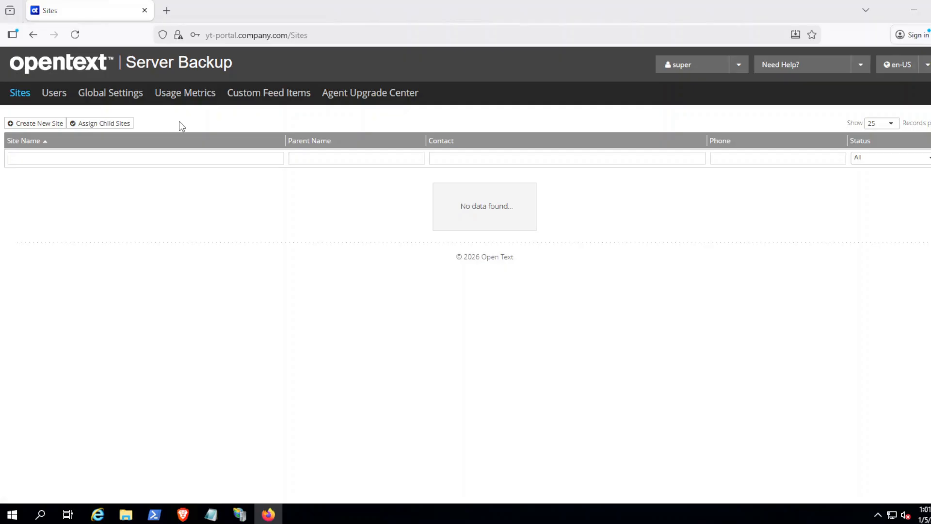
Step: Switch Global Settings' Security Preferences to custom with a 333 session timeout
left_click(129, 97)
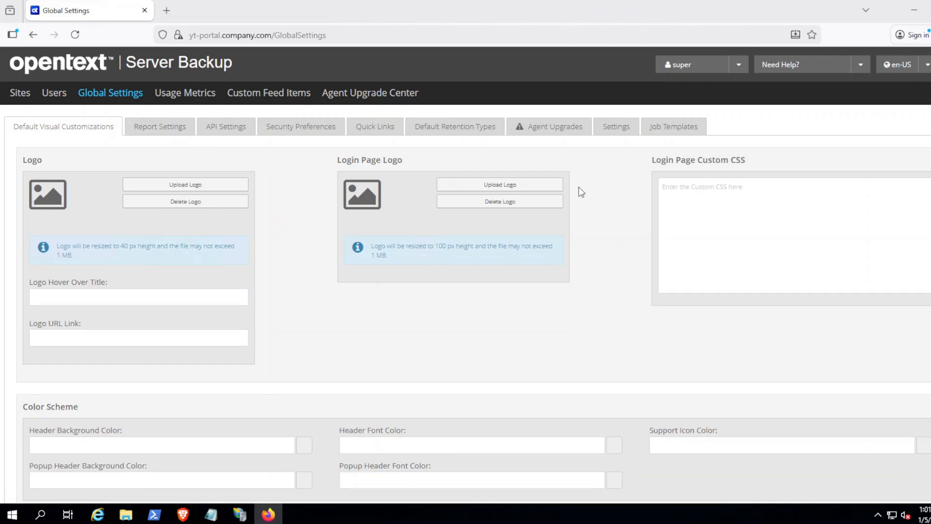
left_click(619, 128)
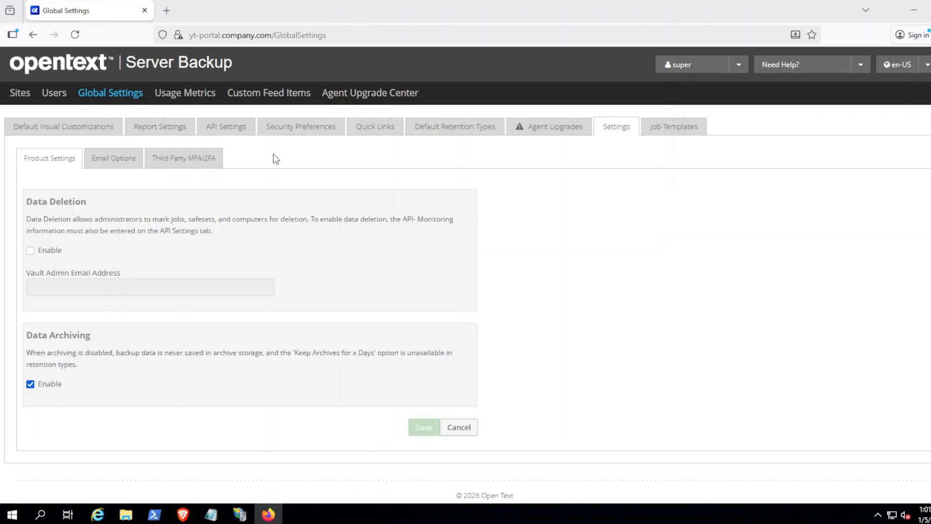
left_click(301, 130)
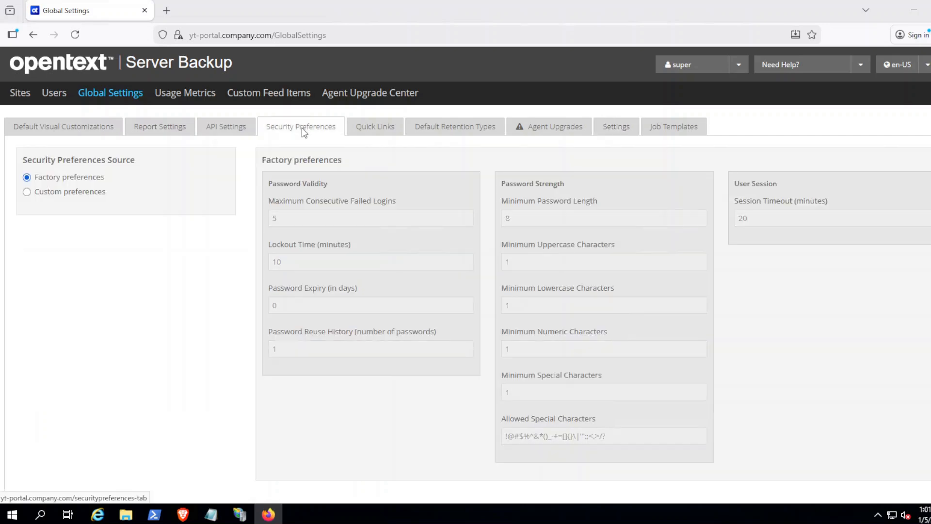
left_click(66, 194)
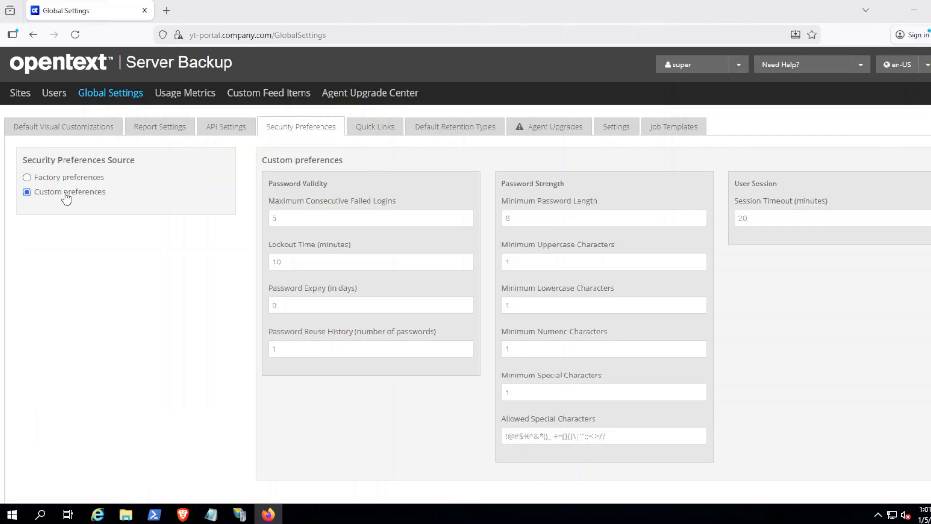
left_click(769, 219)
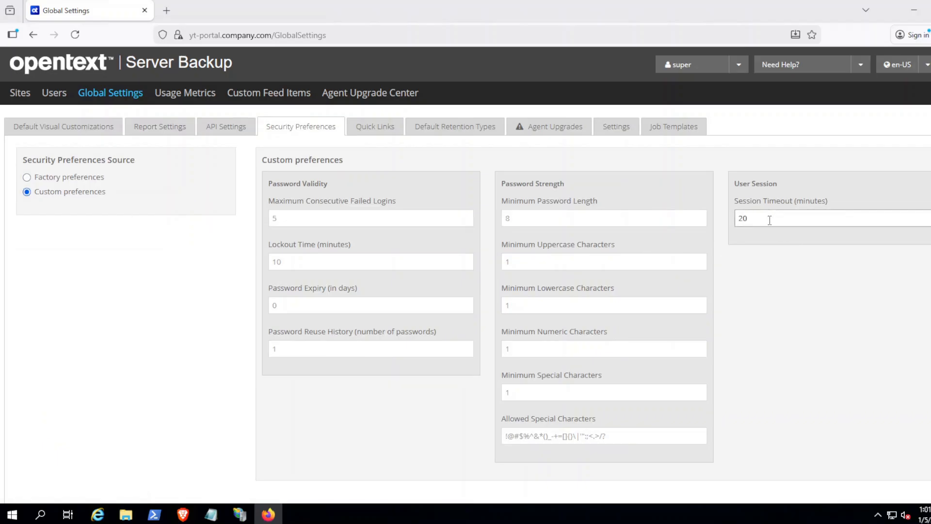
type("0")
key("BackSpace")
key("BackSpace")
key("BackSpace")
type("3333")
key("BackSpace")
left_click(778, 301)
Step: Save the custom security preferences and go to the Users page
scroll(769, 301, "down", 2)
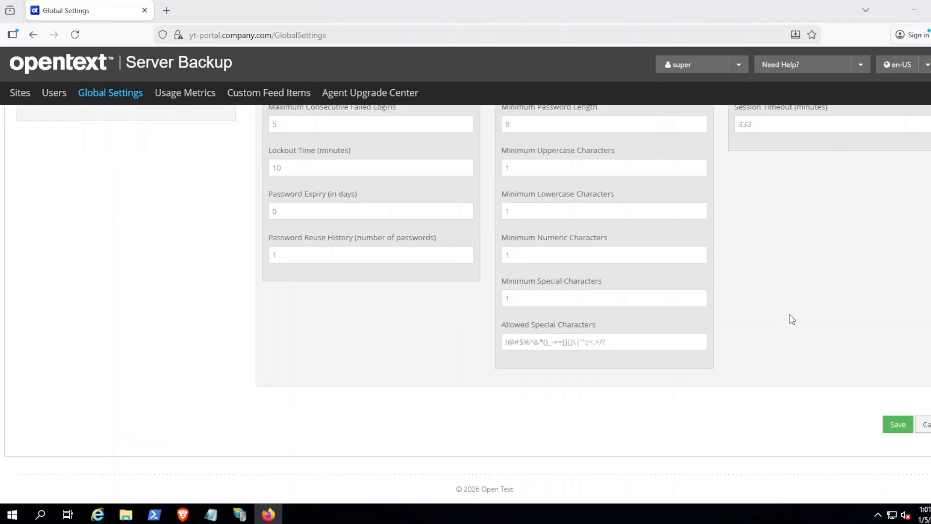
scroll(791, 318, "up", 2)
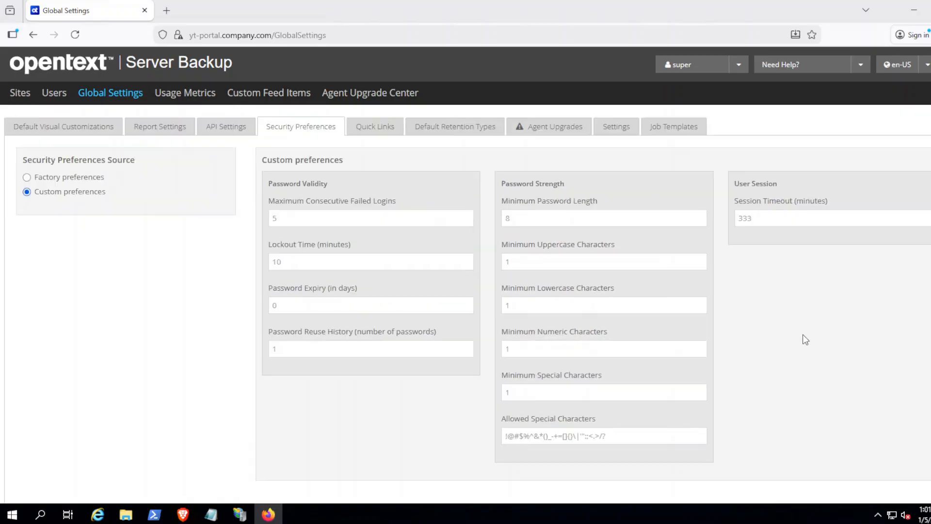
scroll(801, 342, "down", 2)
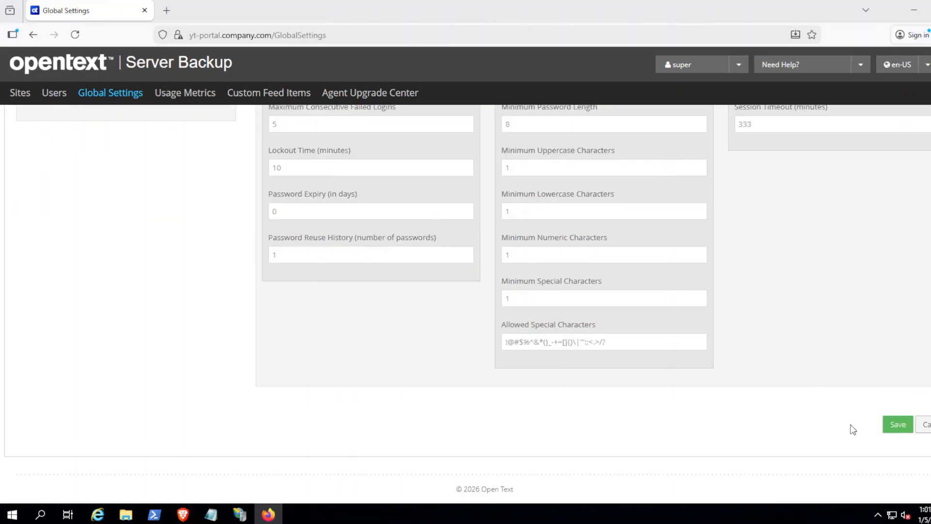
left_click(897, 424)
scroll(765, 254, "up", 2)
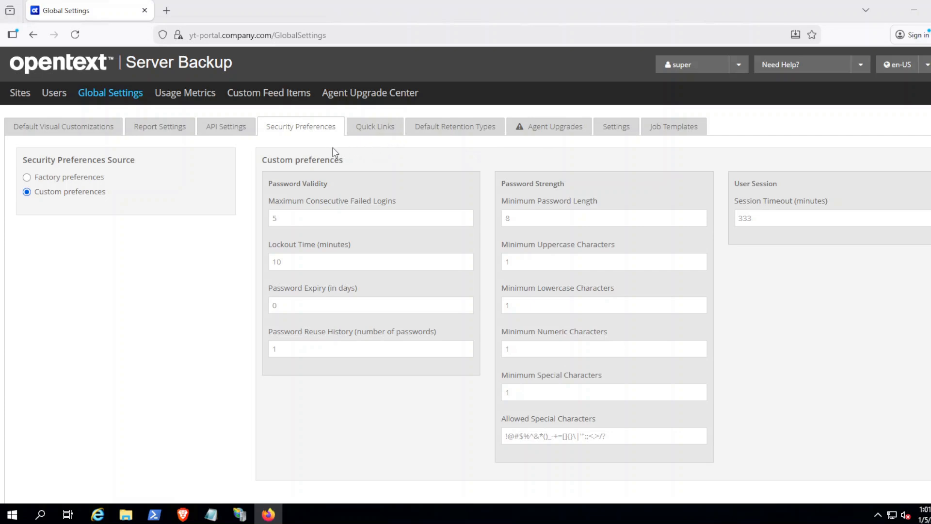
left_click(58, 93)
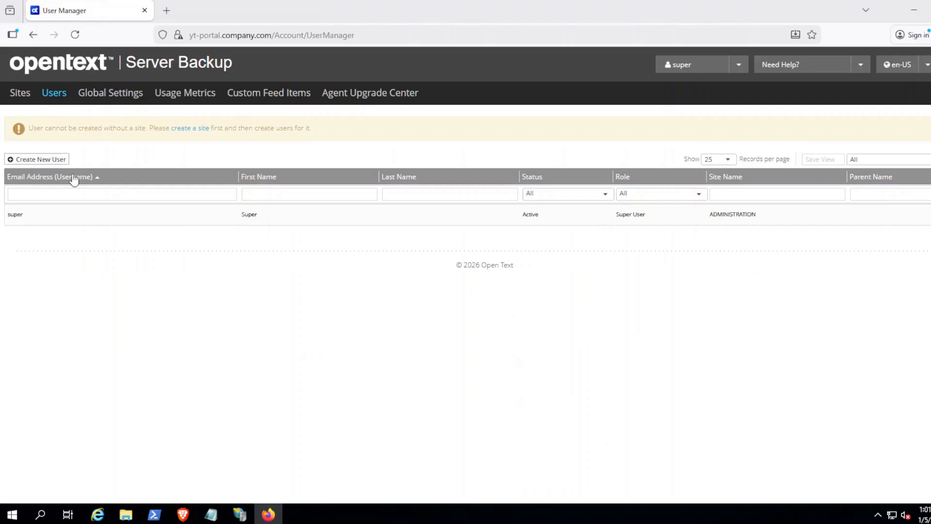
Step: Open the Create New User form and enter the new user's e-mail address
left_click(54, 160)
left_click(147, 293)
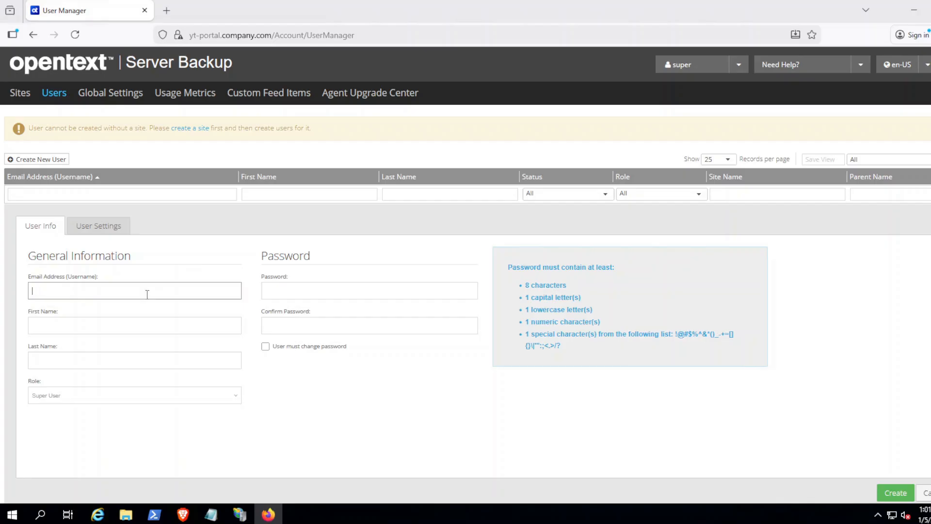
type("john")
type(".do")
key("BackSpace")
key("BackSpace")
key("BackSpace")
key("BackSpace")
type("usera@copm")
key("BackSpace")
key("BackSpace")
type("ompany.com")
Step: Fill in the first and last names and keep Super User as the role
left_click(134, 324)
type("user")
left_click(77, 360)
type("a")
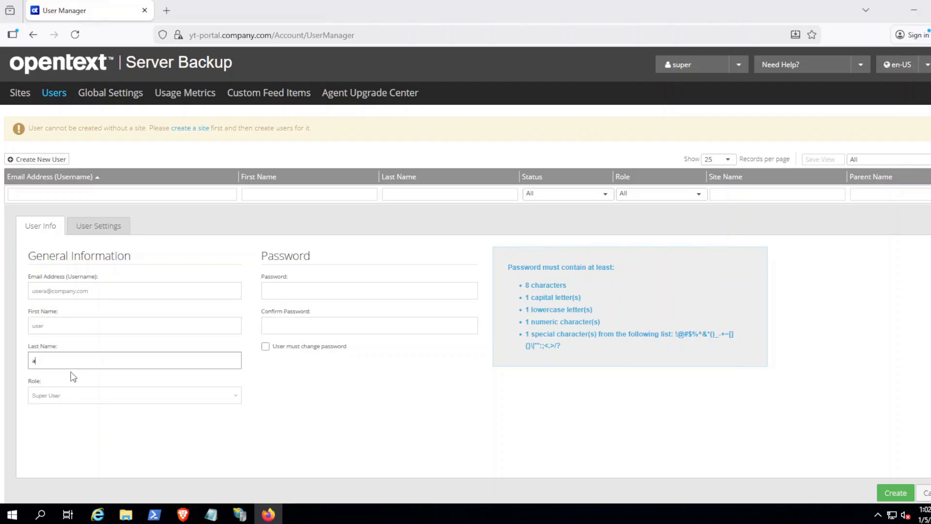
left_click(55, 398)
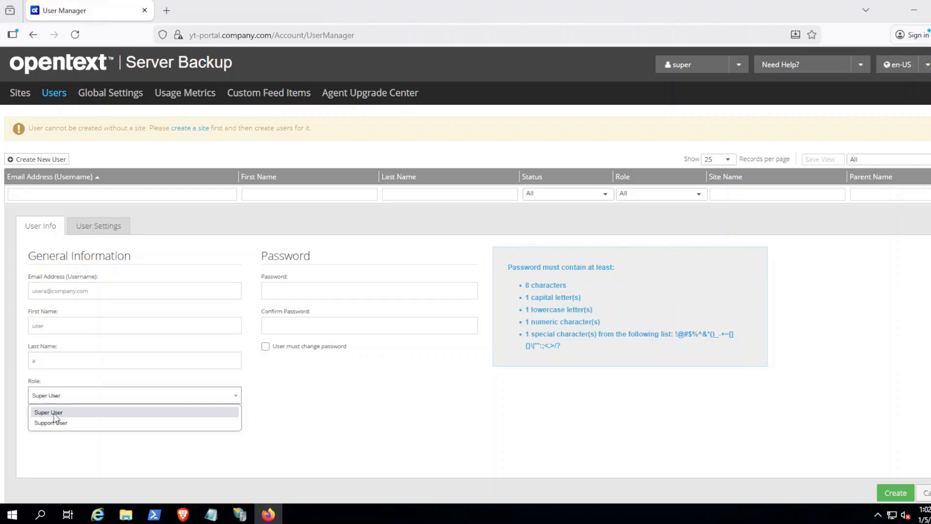
left_click(54, 412)
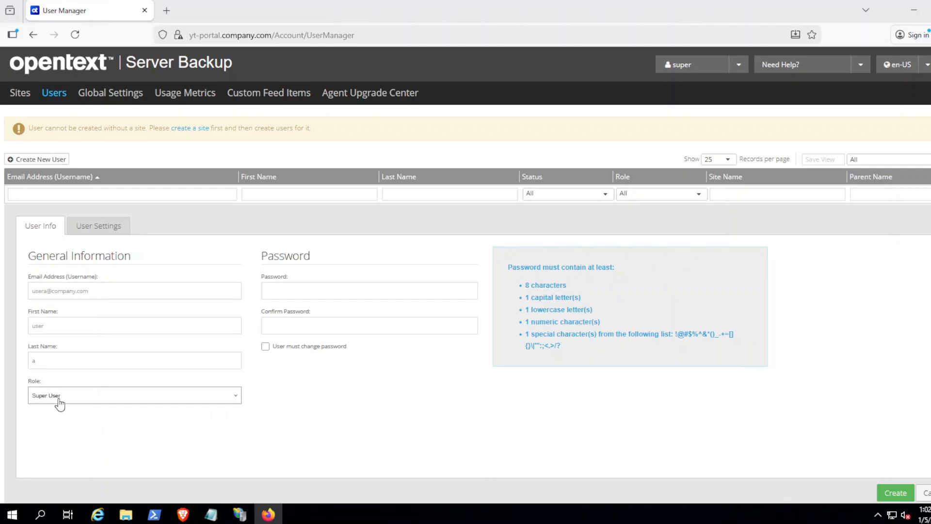
left_click(278, 290)
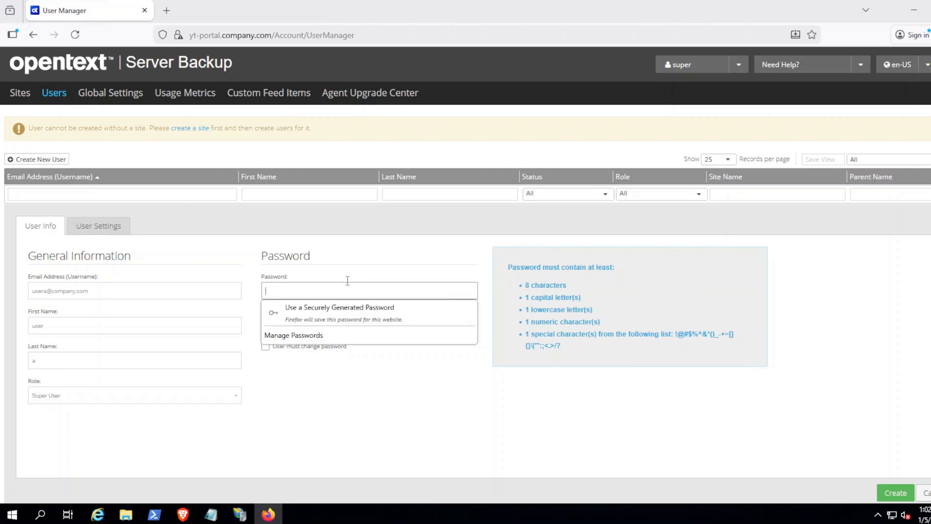
left_click(255, 295)
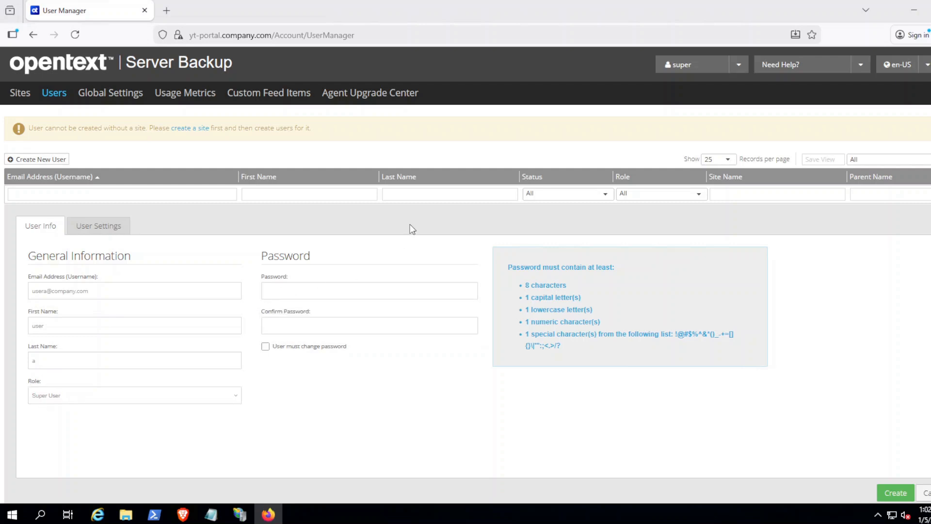
triple_click(110, 293)
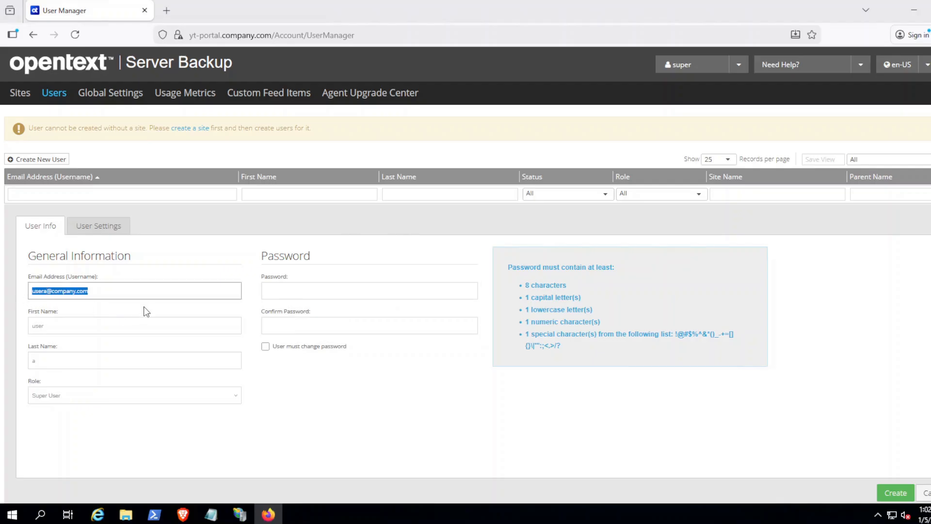
left_click(131, 291)
Step: Find Windows Defender Firewall via search and open its advanced console's Inbound Rules
left_click(12, 516)
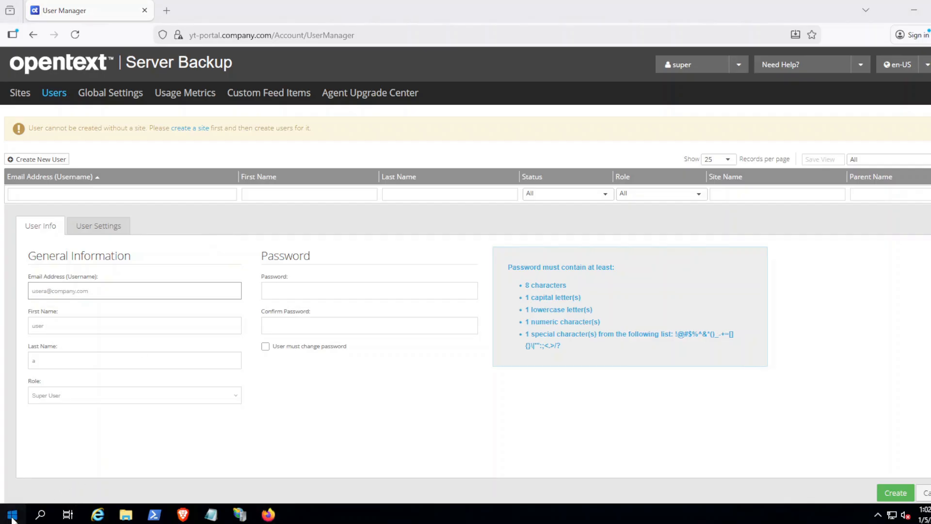
type("fire")
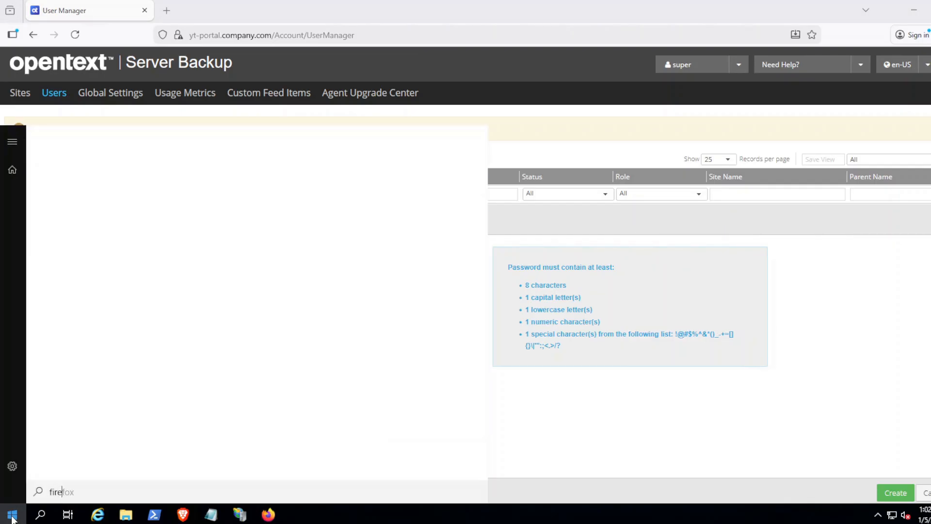
type("wall")
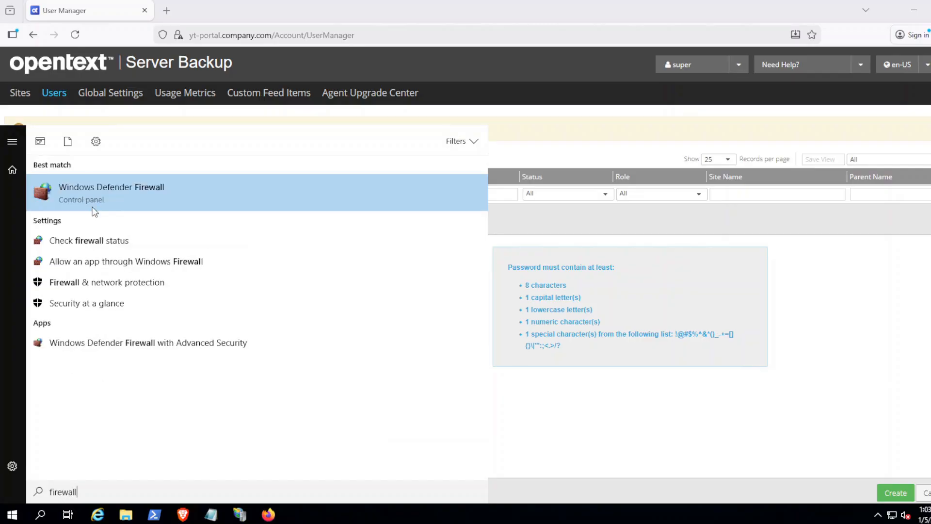
left_click(91, 197)
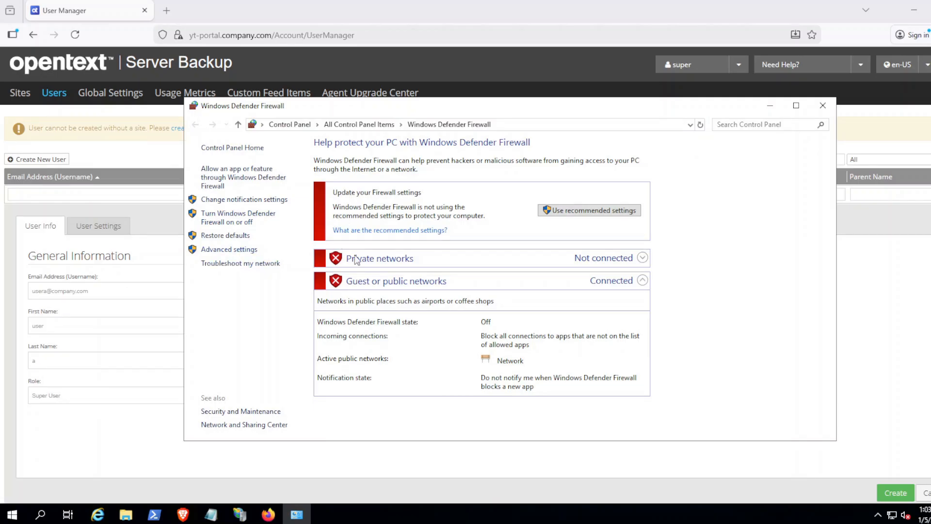
left_click(230, 250)
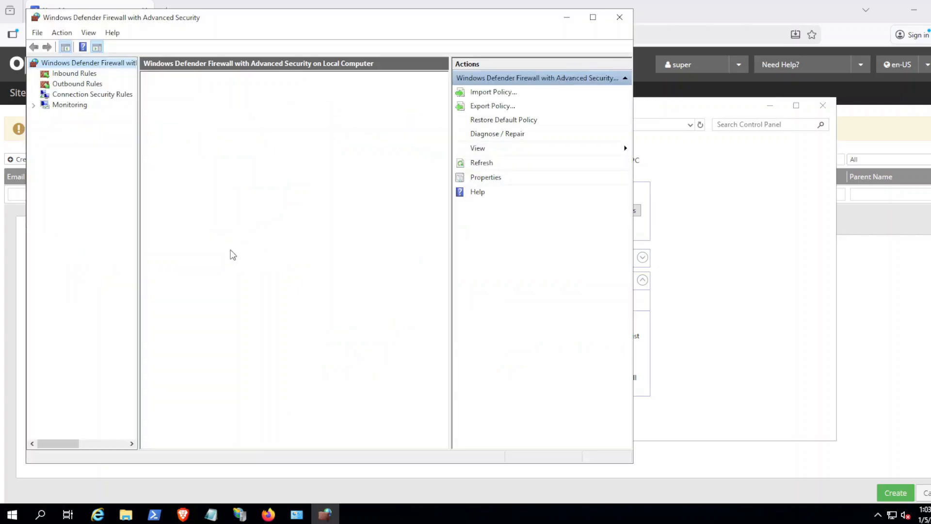
left_click(51, 74)
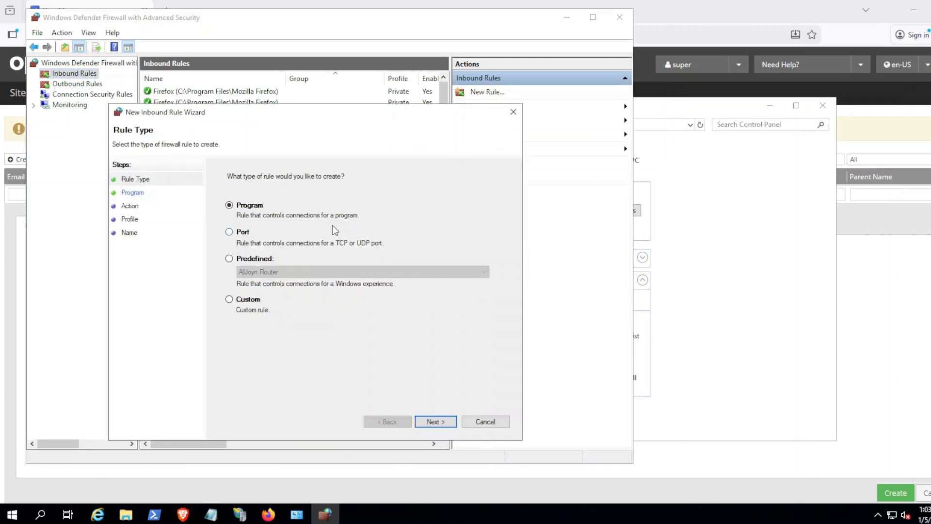
Step: Create inbound port rule PORTAL-AGENT-COMMS allowing TCP 8086-8087 on all profiles
left_click(241, 233)
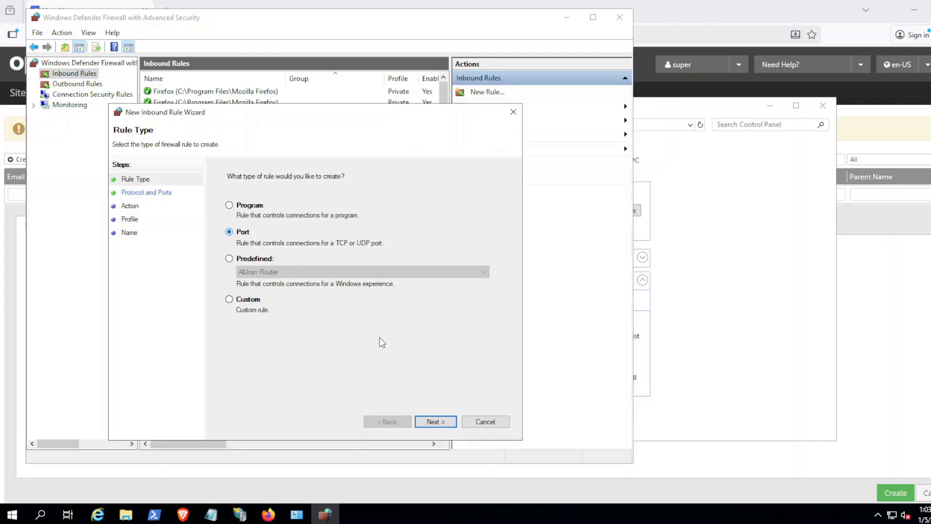
left_click(436, 420)
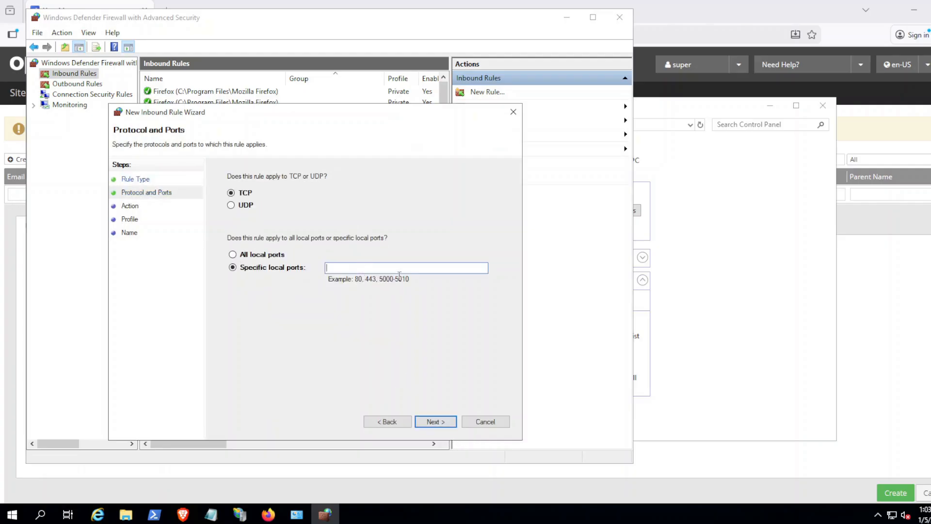
type("8086-8087")
left_click(434, 423)
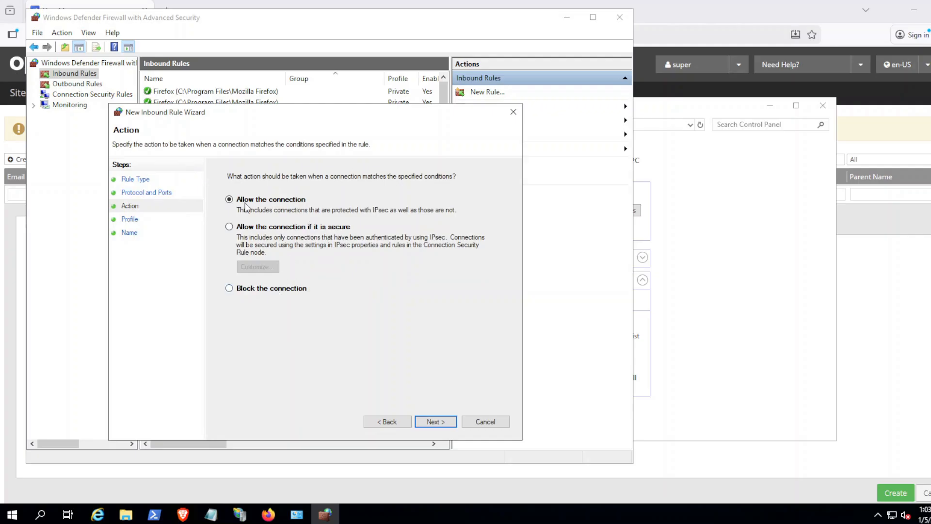
left_click(434, 421)
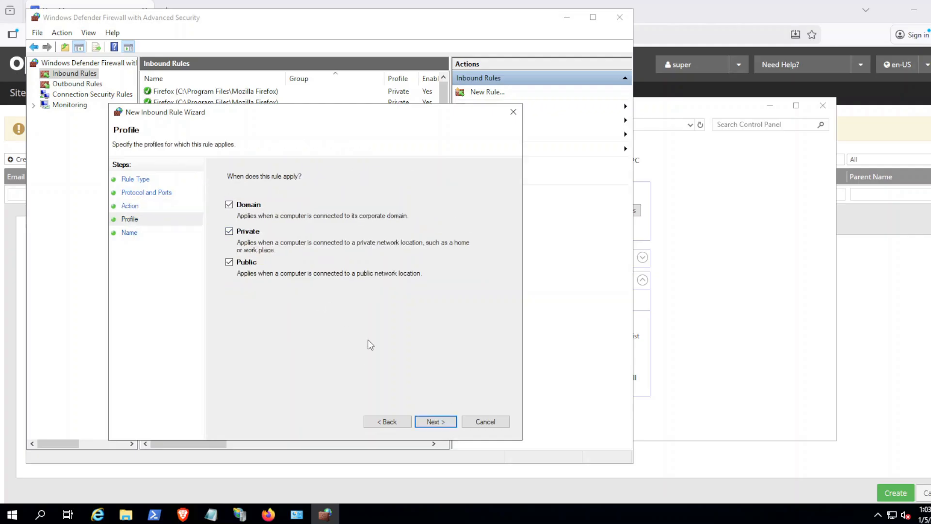
left_click(443, 420)
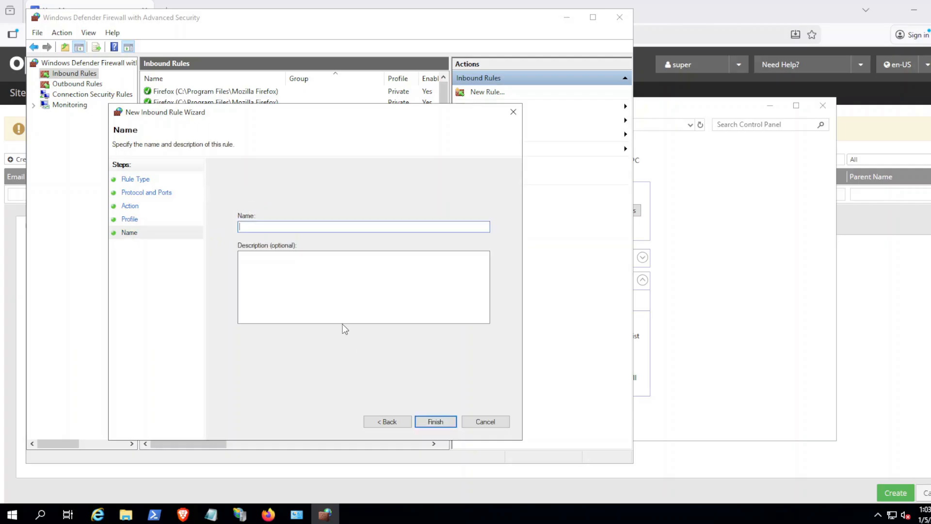
type("P")
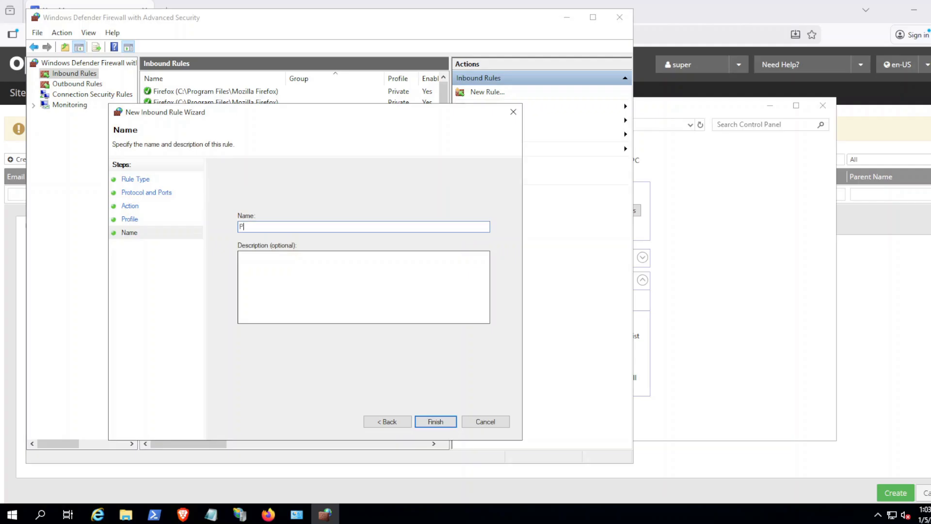
type("ORTAL-AGENT-COMMS")
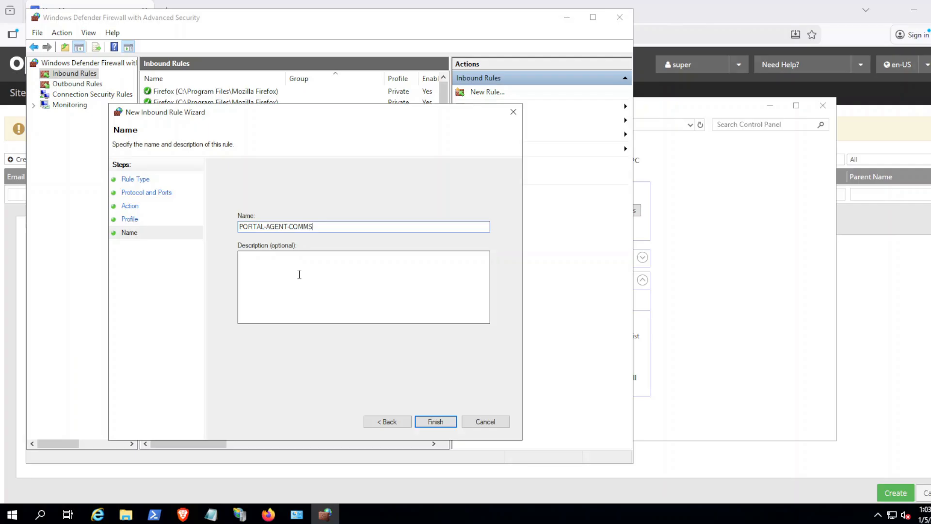
left_click(437, 420)
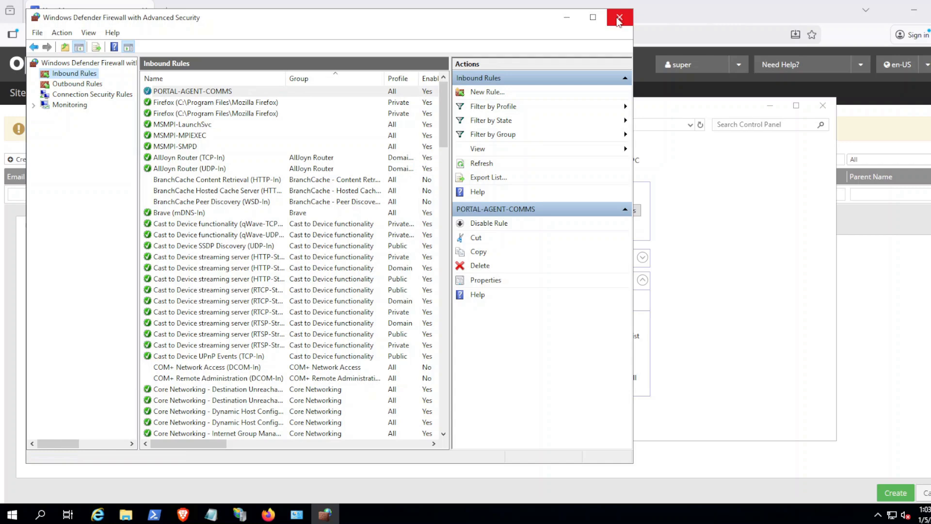
left_click(618, 20)
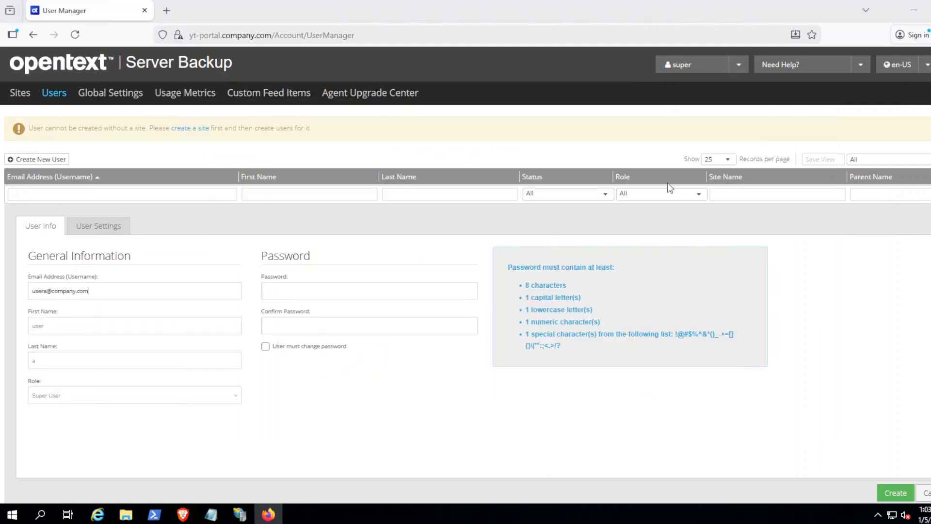
Step: Close the Windows Defender Firewall Control Panel window to return to the portal
left_click(822, 108)
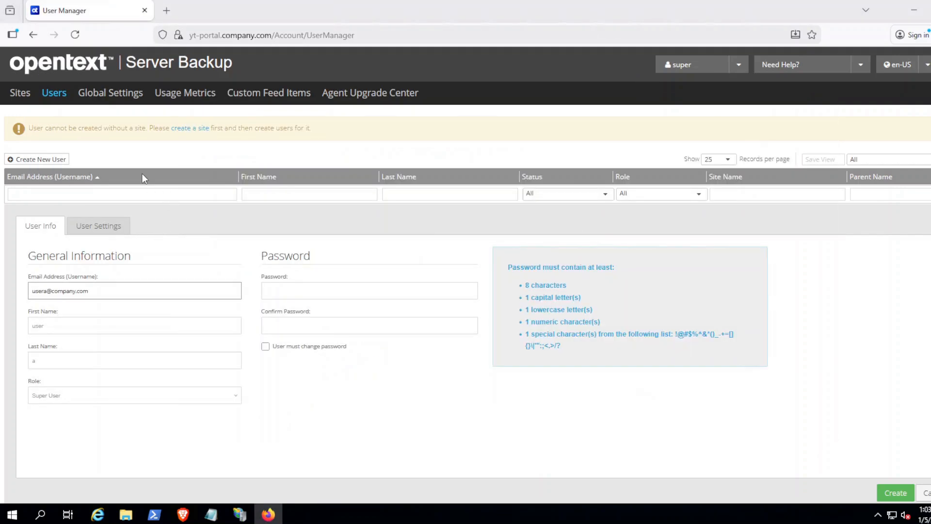